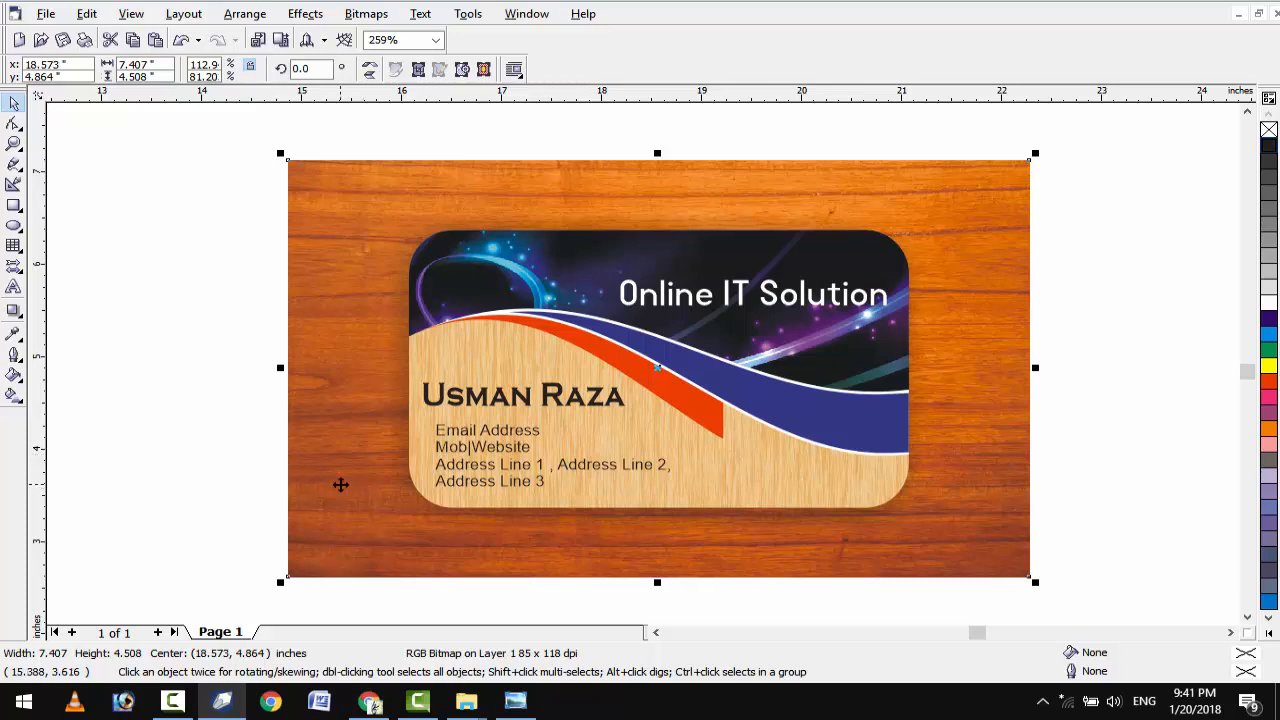
Bring up the 'v card' source-image folder window in File Explorer.
left_click(468, 700)
left_click(505, 657)
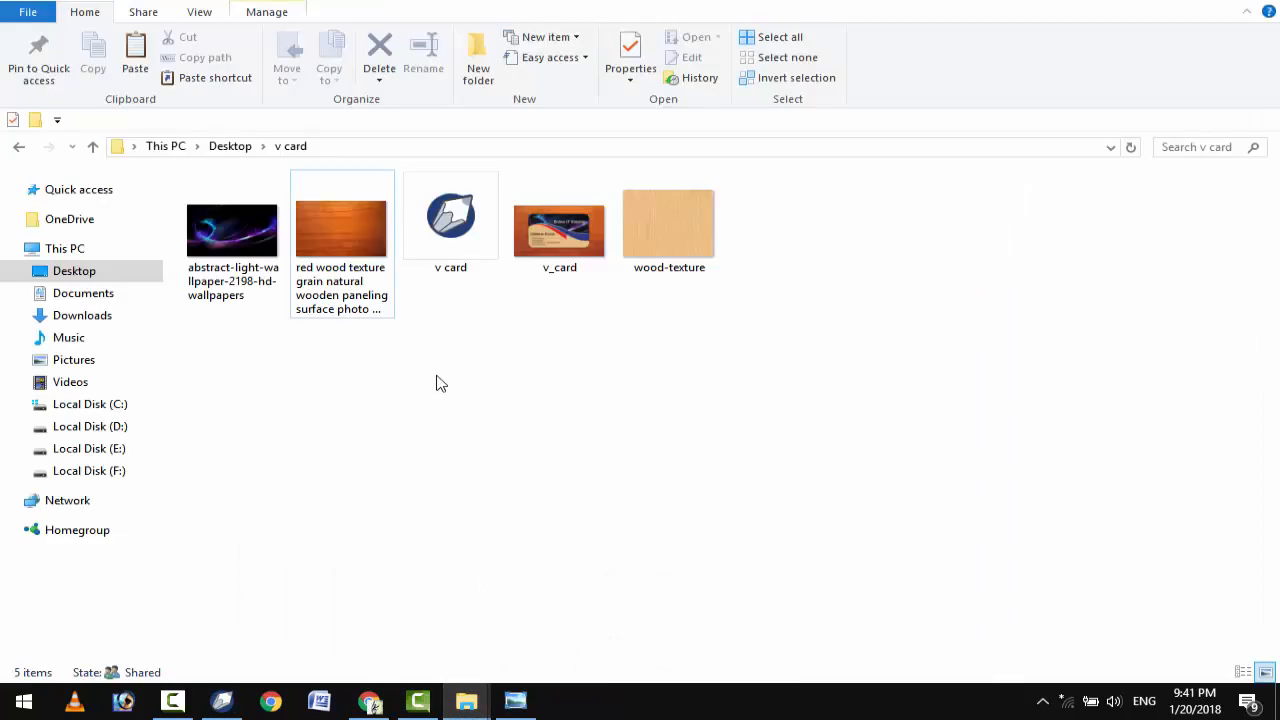
Preview the wallpaper, red wood and wood-texture images, then return to CorelDRAW.
left_click(242, 268)
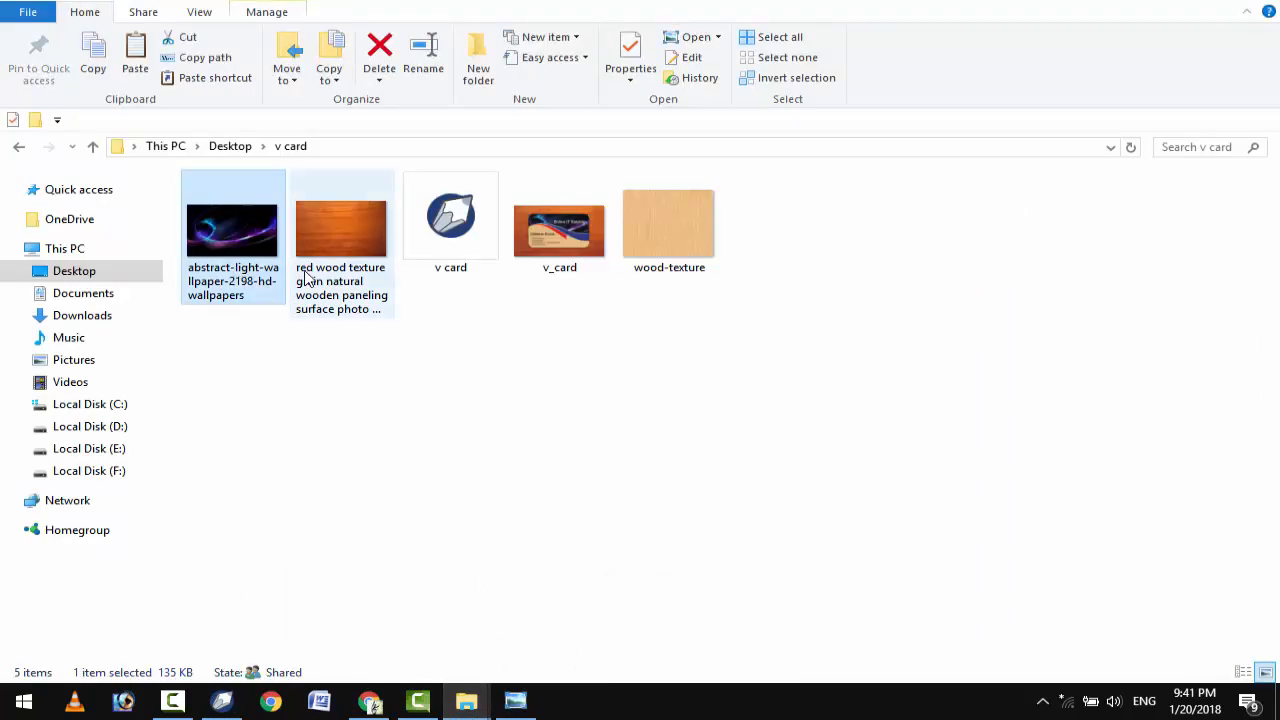
left_click(340, 252)
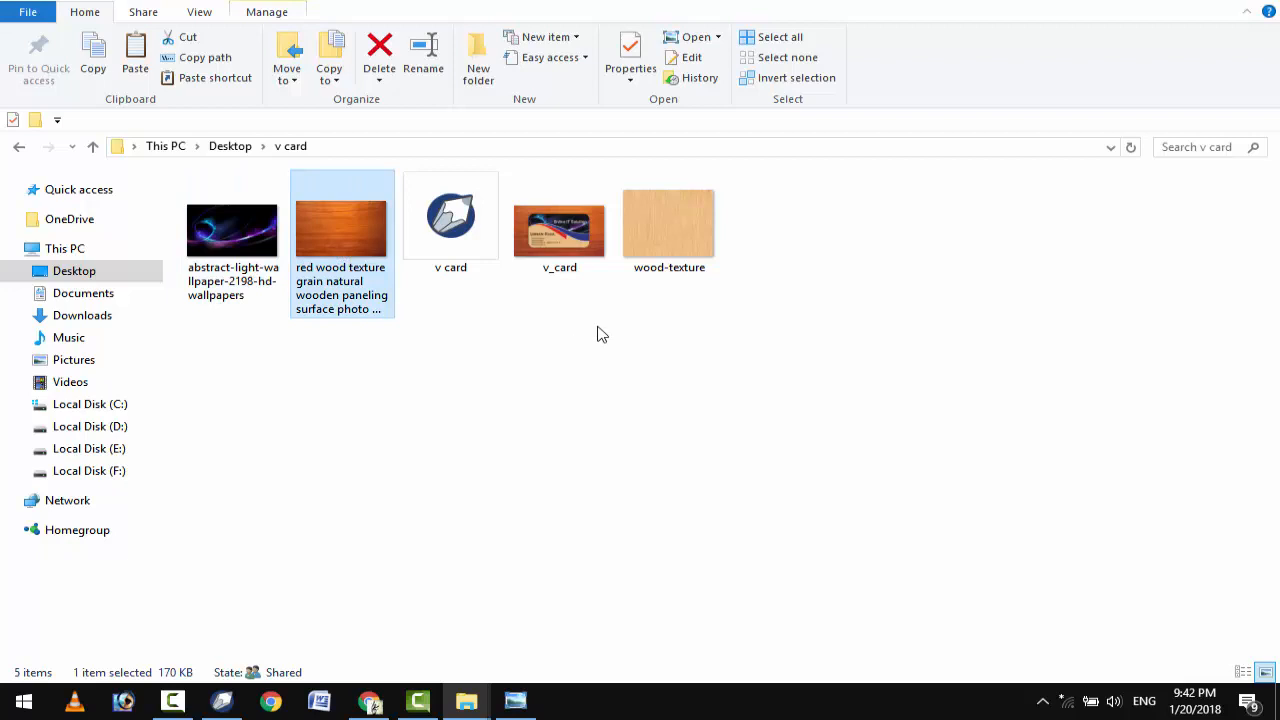
left_click(685, 230)
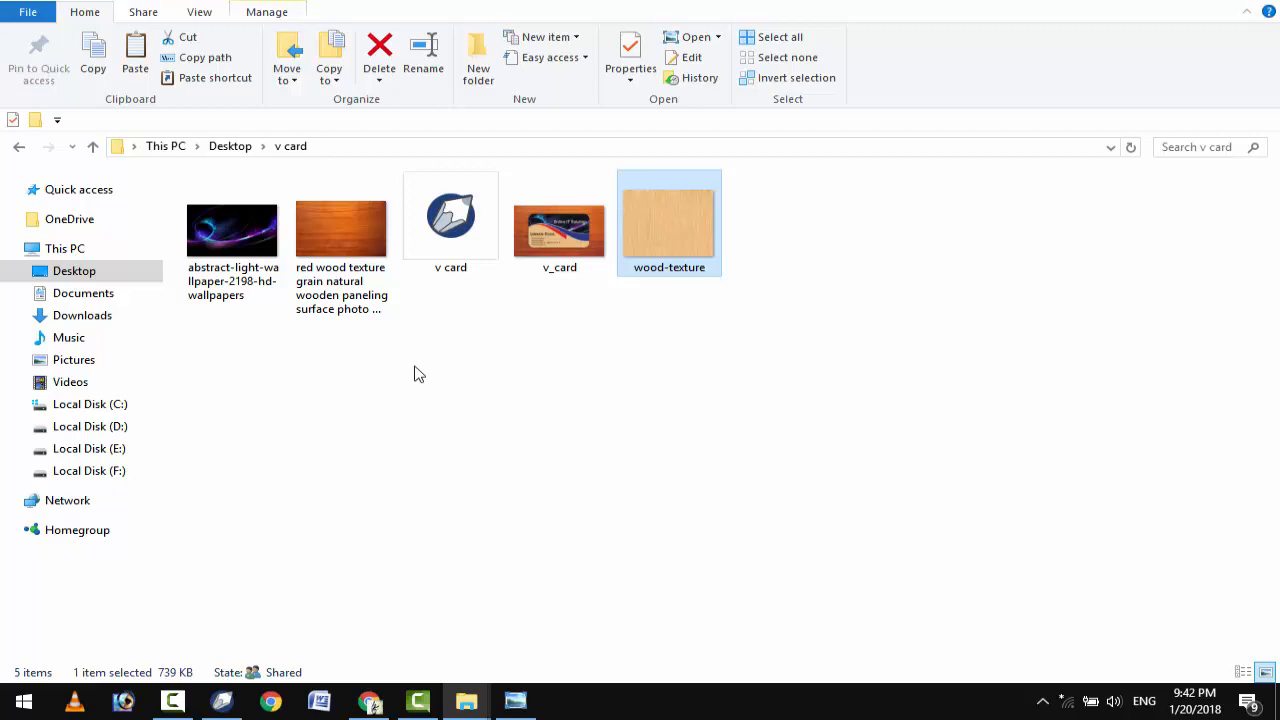
left_click(222, 700)
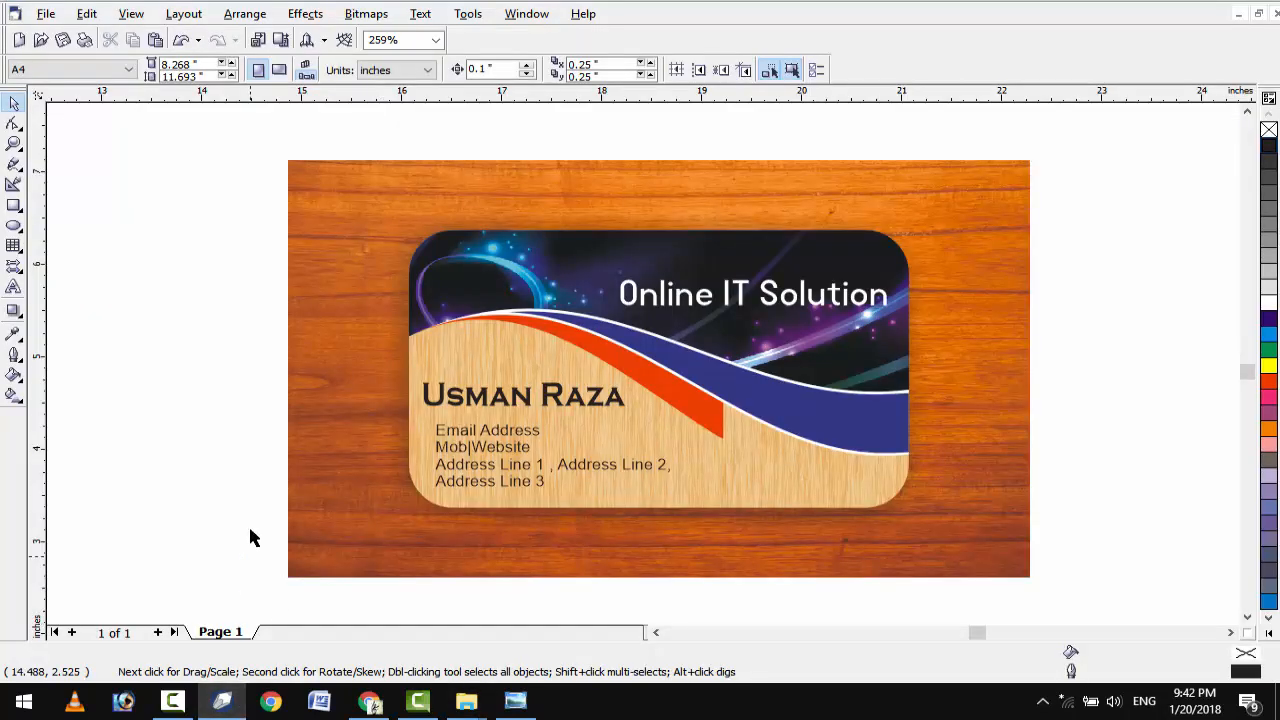
Ungroup the sample card, delete its wood background image, and move it aside.
key("ctrl+a")
left_click_drag(568, 459, 568, 459)
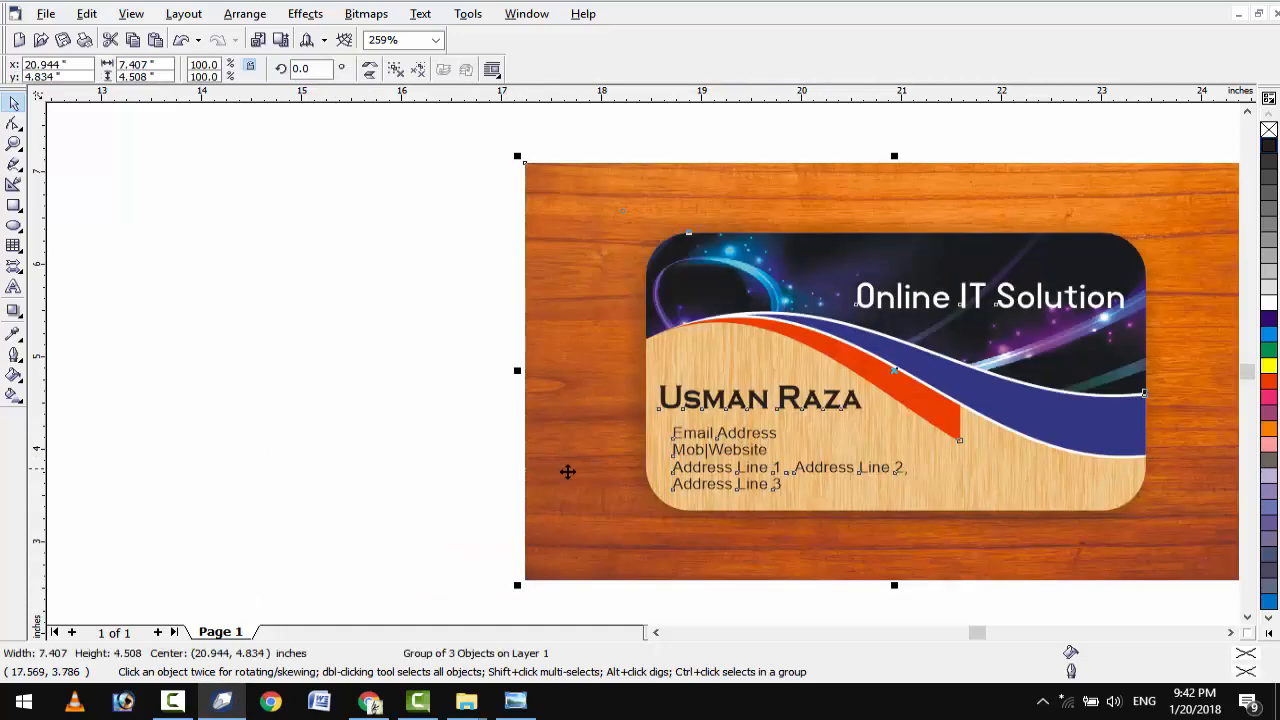
left_click(396, 69)
left_click(553, 275)
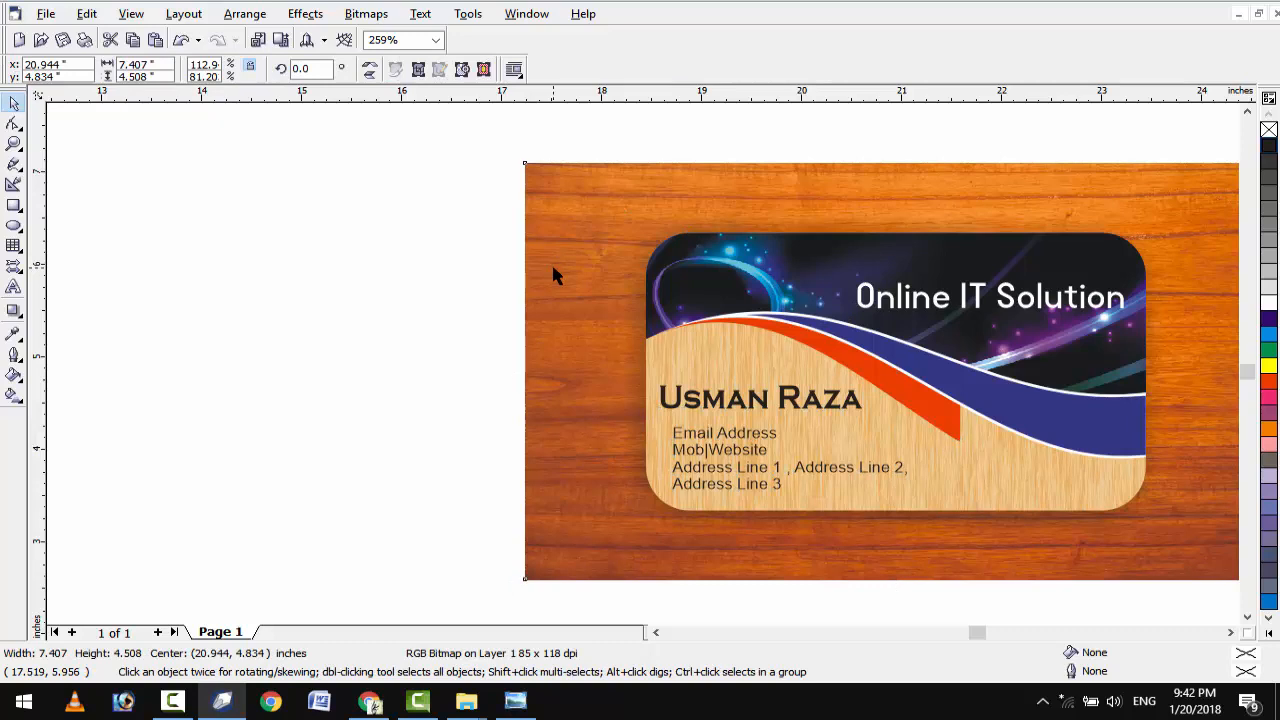
key("Delete")
left_click_drag(689, 427, 795, 420)
left_click(118, 350)
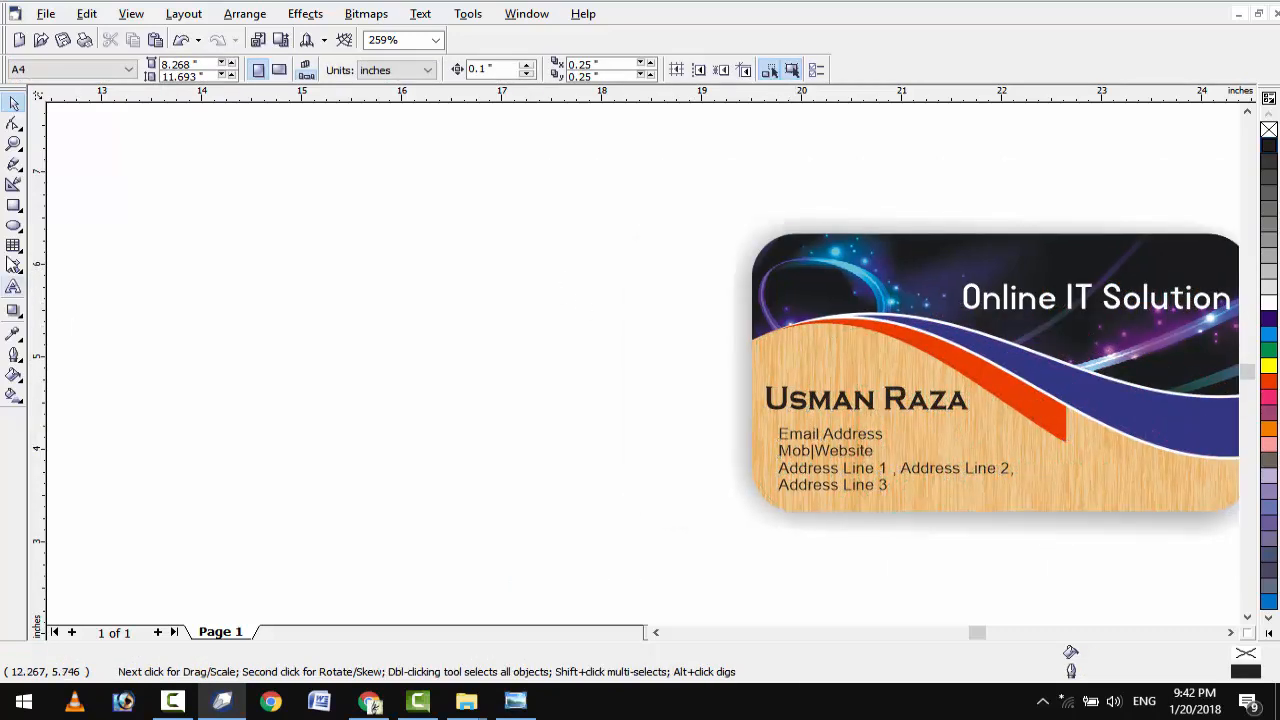
Draw a new rectangle sized 5 × 3 inches on the empty page area.
left_click(14, 206)
left_click_drag(142, 226, 644, 478)
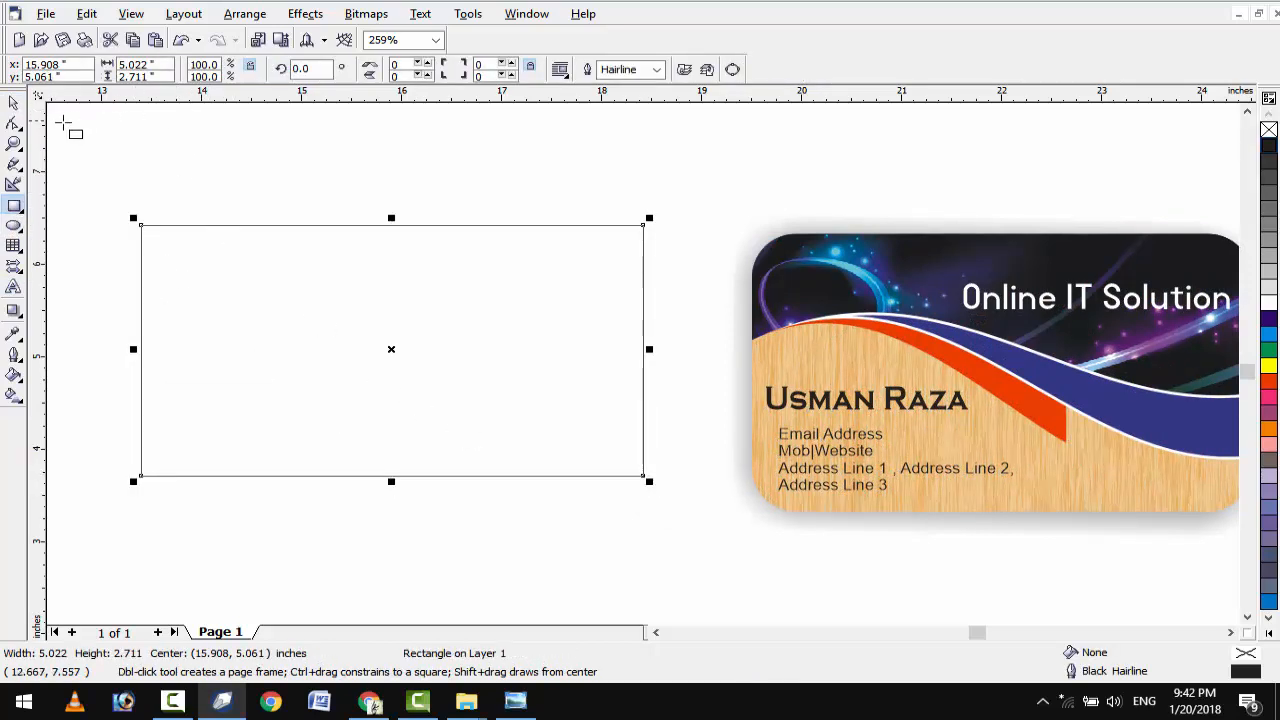
left_click(160, 65)
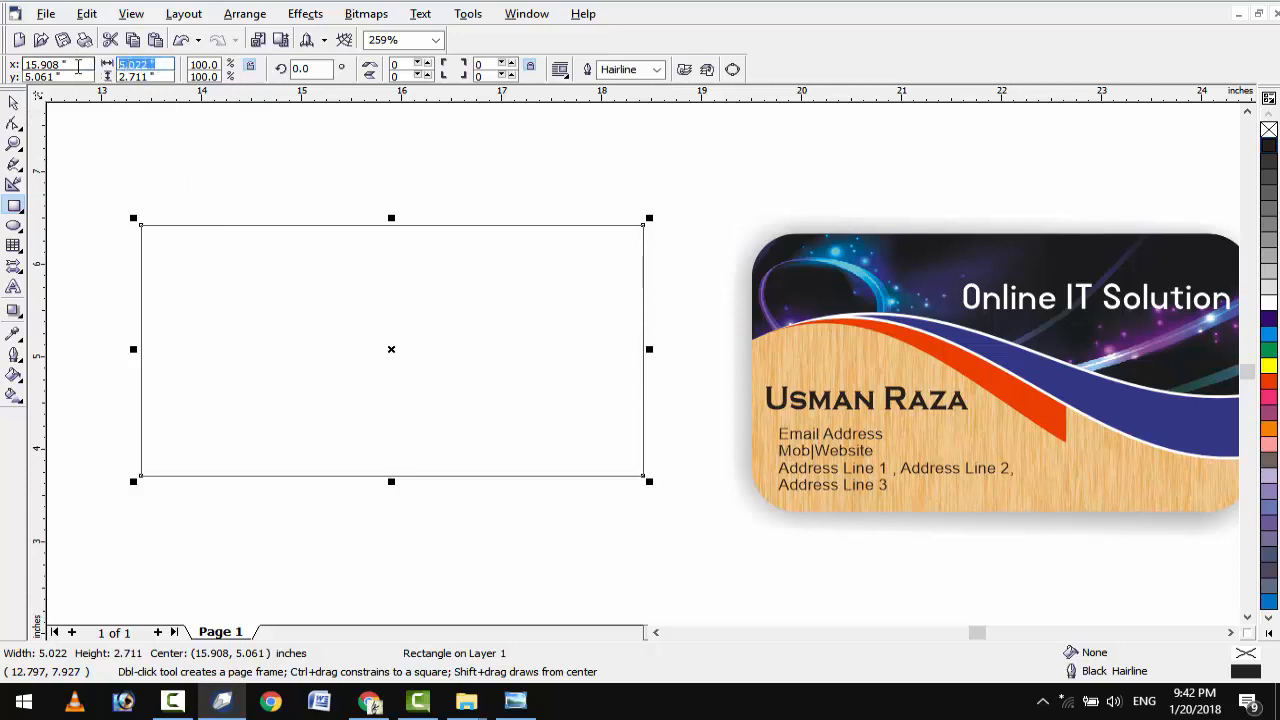
type("5")
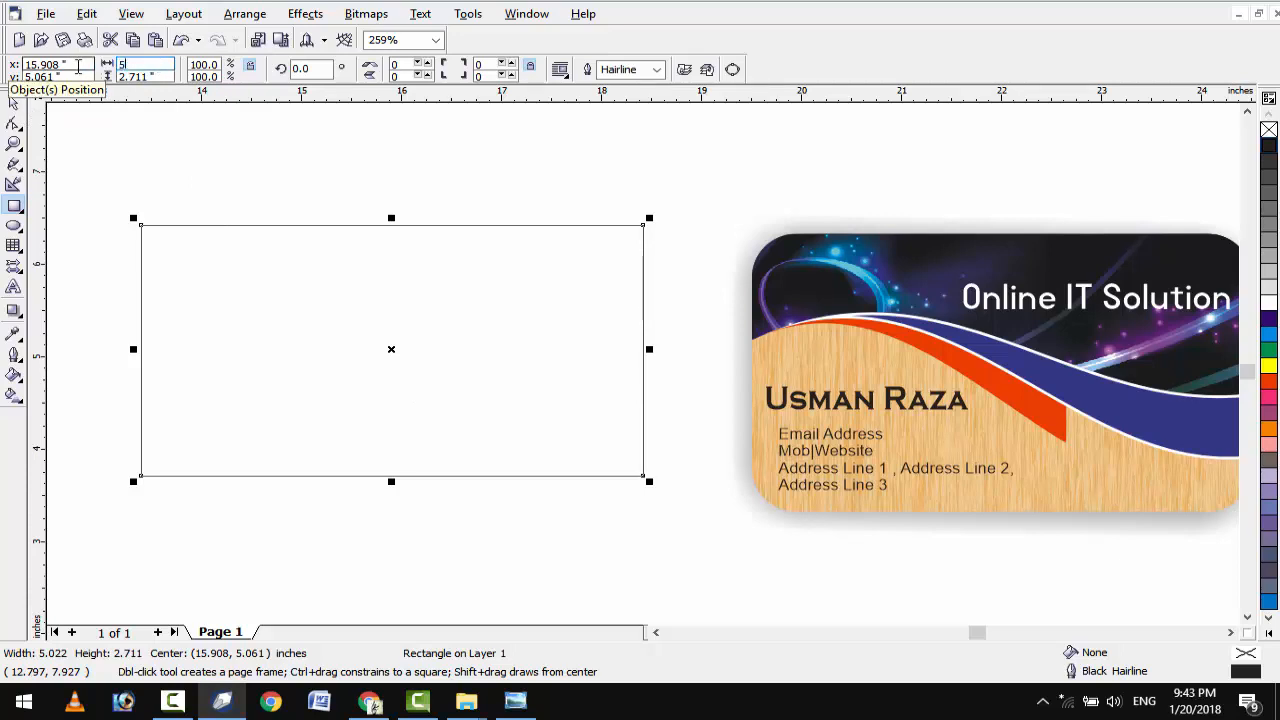
key("Tab")
type("3")
key("Return")
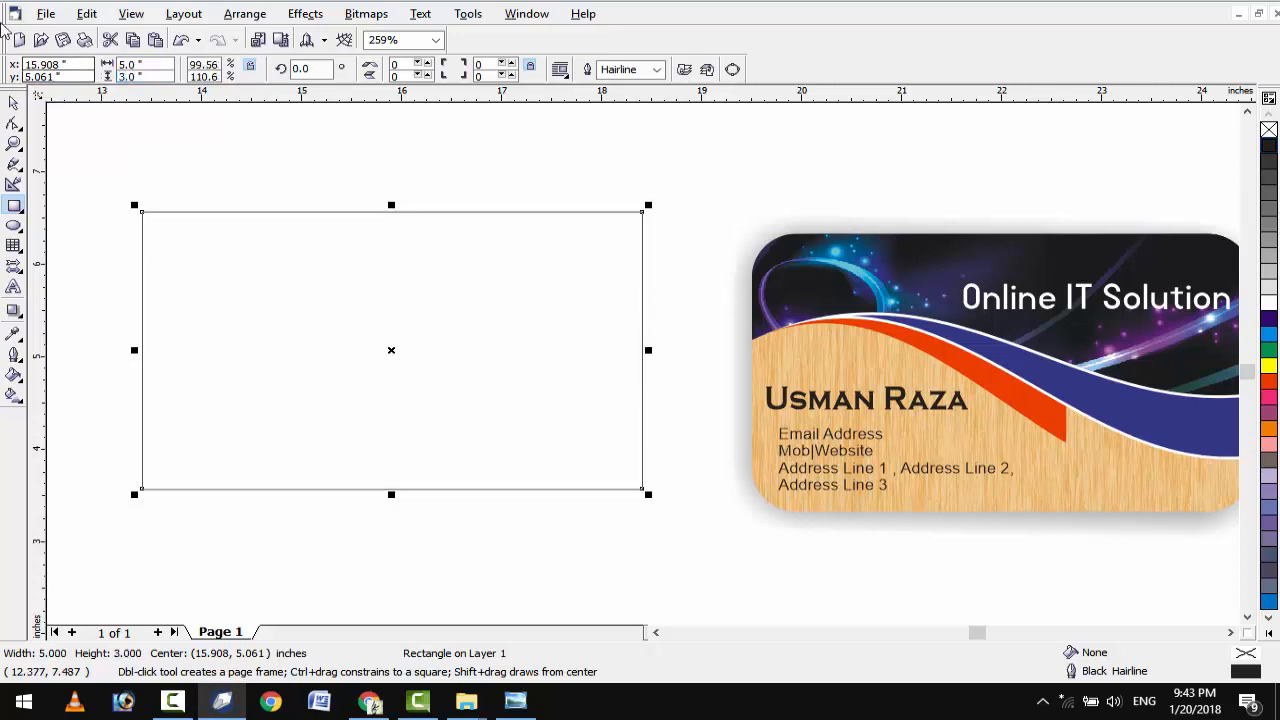
Round all four corners of the rectangle to 26.
left_click(14, 103)
left_click(14, 124)
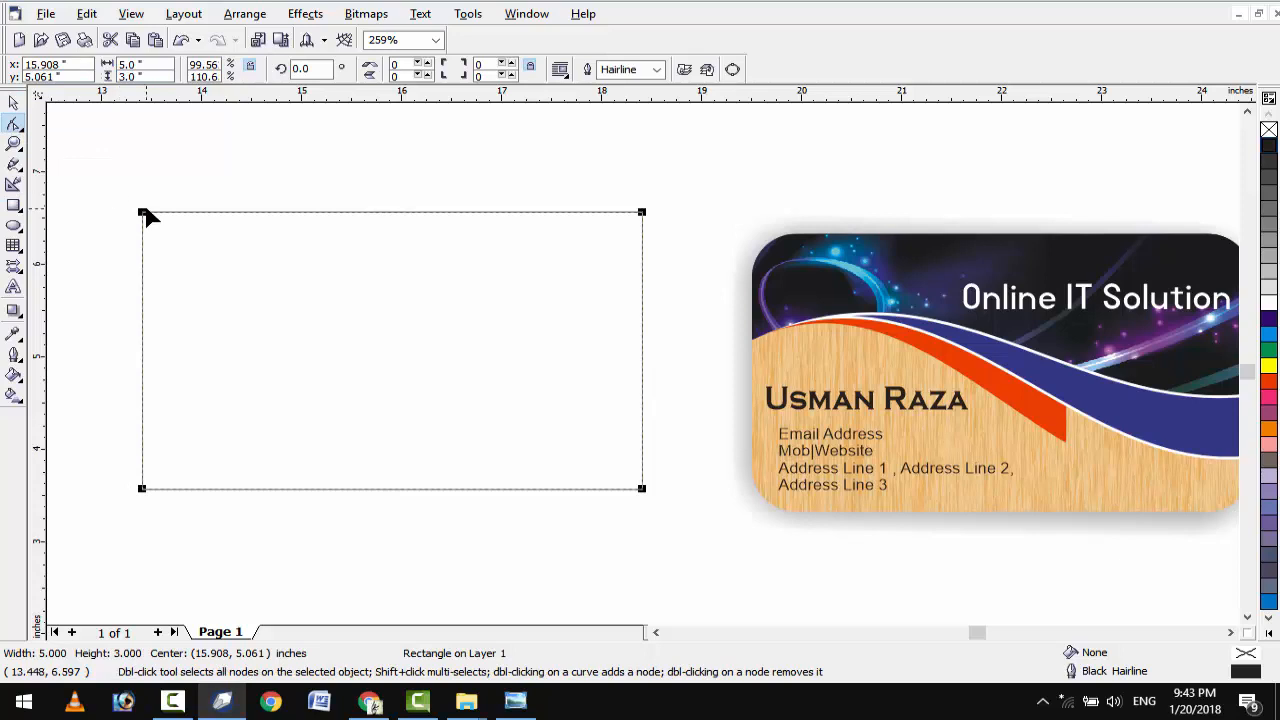
left_click_drag(146, 214, 165, 244)
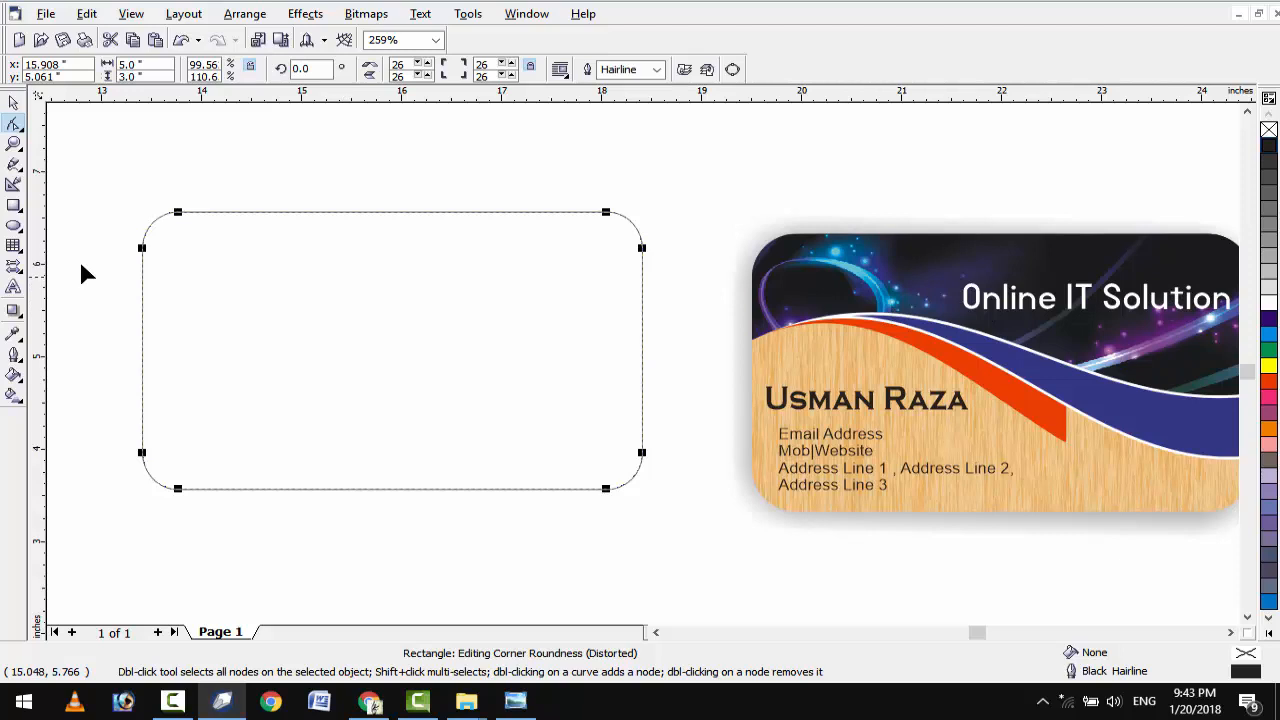
Draw a closed wavy freehand curve looping over the rectangle's top.
left_click(14, 165)
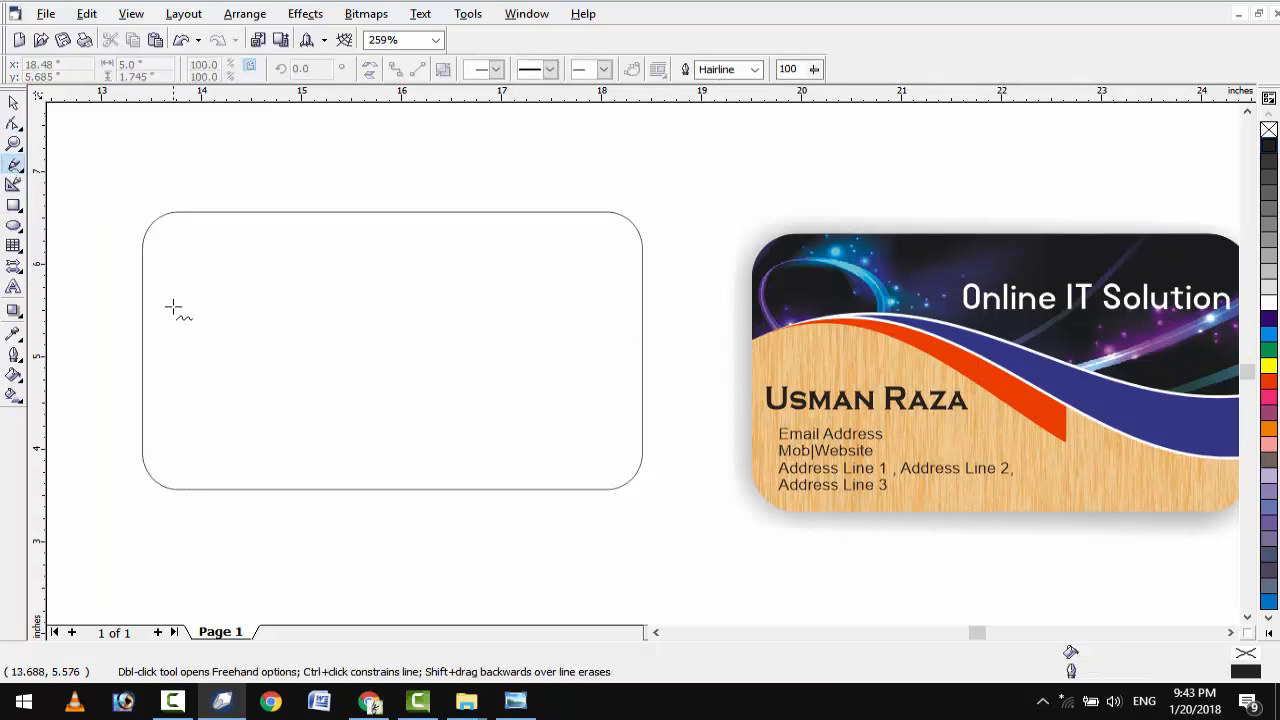
mouse_move(126, 326)
left_mouse_down()
mouse_move(220, 282)
mouse_move(313, 287)
mouse_move(564, 368)
mouse_move(663, 376)
mouse_move(714, 296)
mouse_move(691, 204)
mouse_move(543, 163)
mouse_move(156, 189)
mouse_move(95, 226)
mouse_move(88, 258)
left_mouse_up()
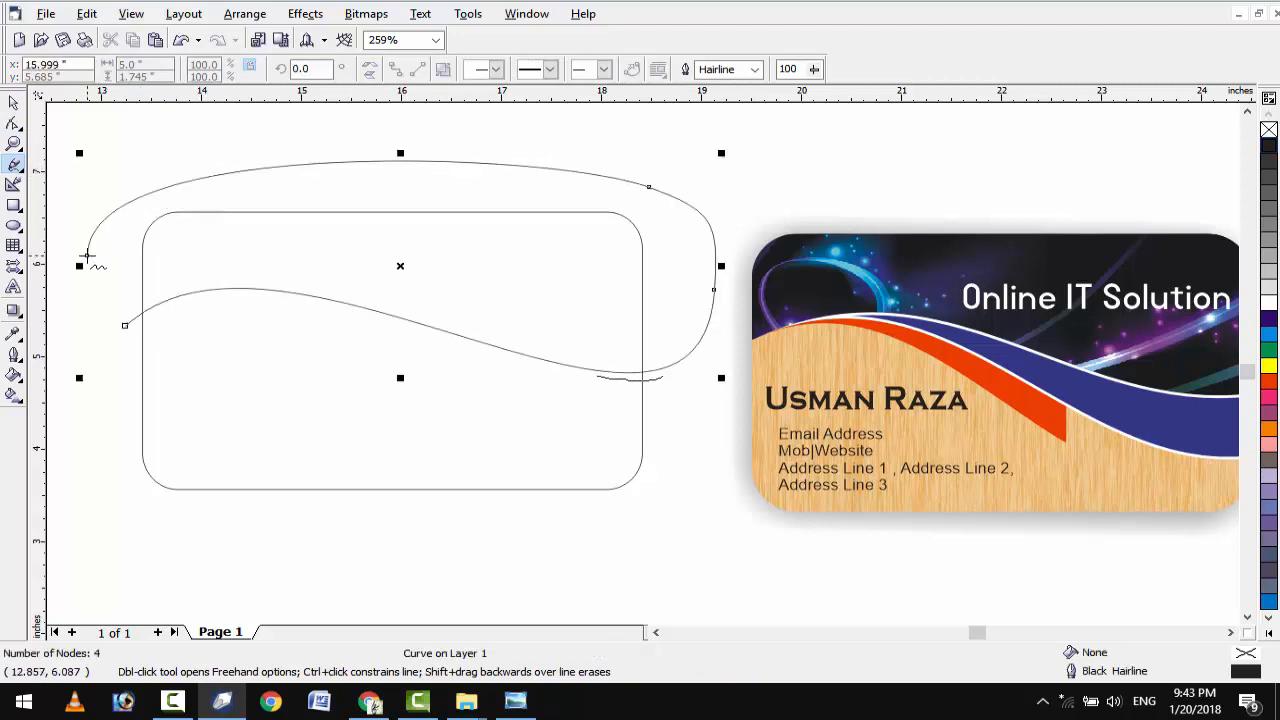
left_click(88, 257)
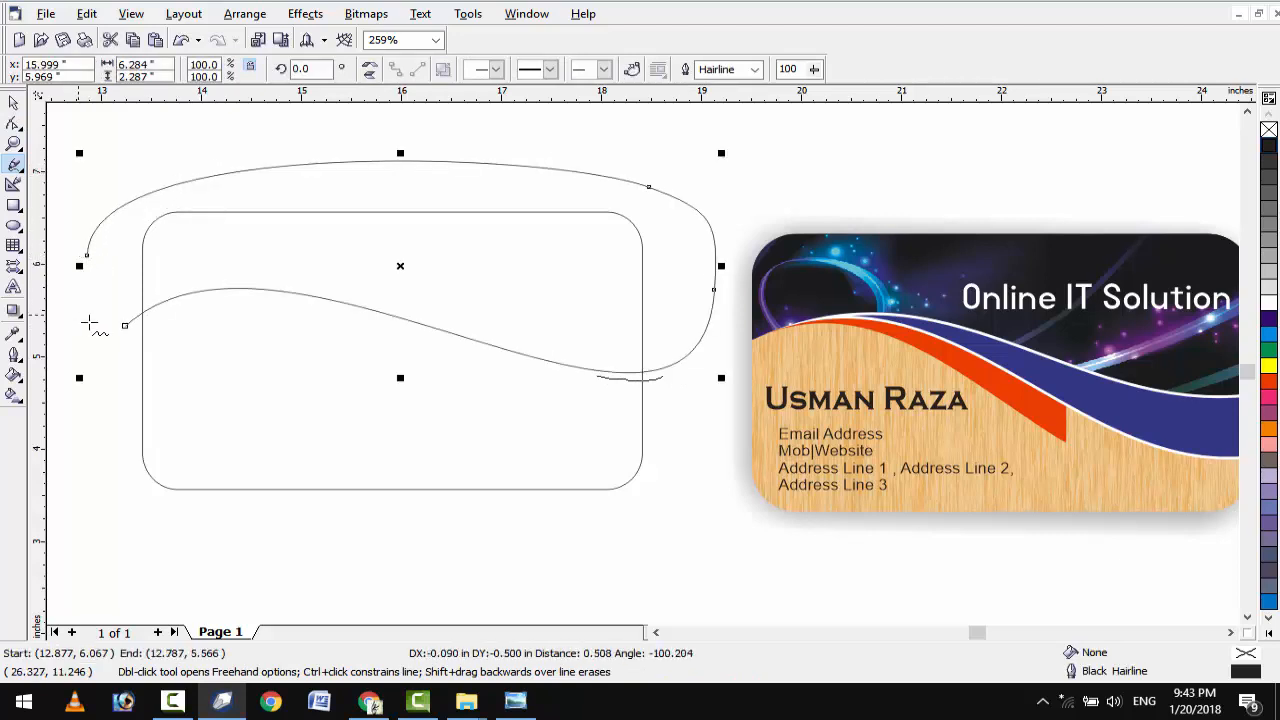
left_click(125, 325)
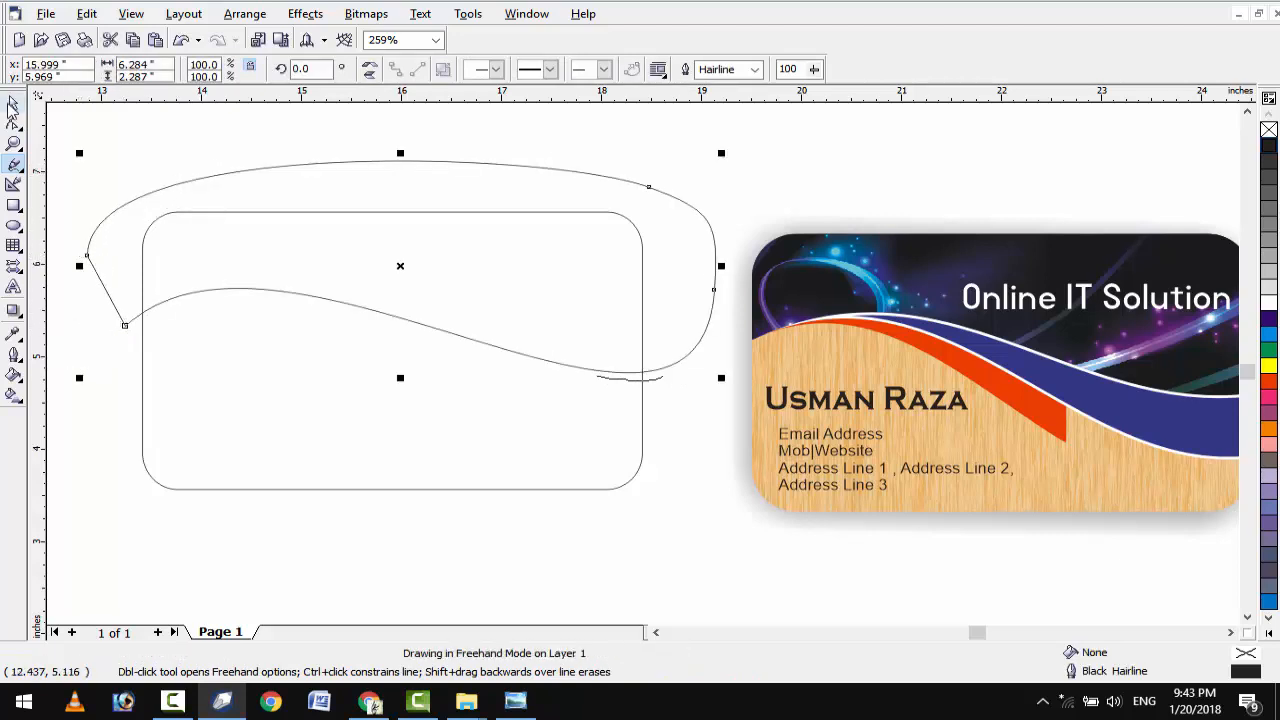
Intersect the curve with the card, delete the curve, and nudge a copy lower.
left_click(13, 102)
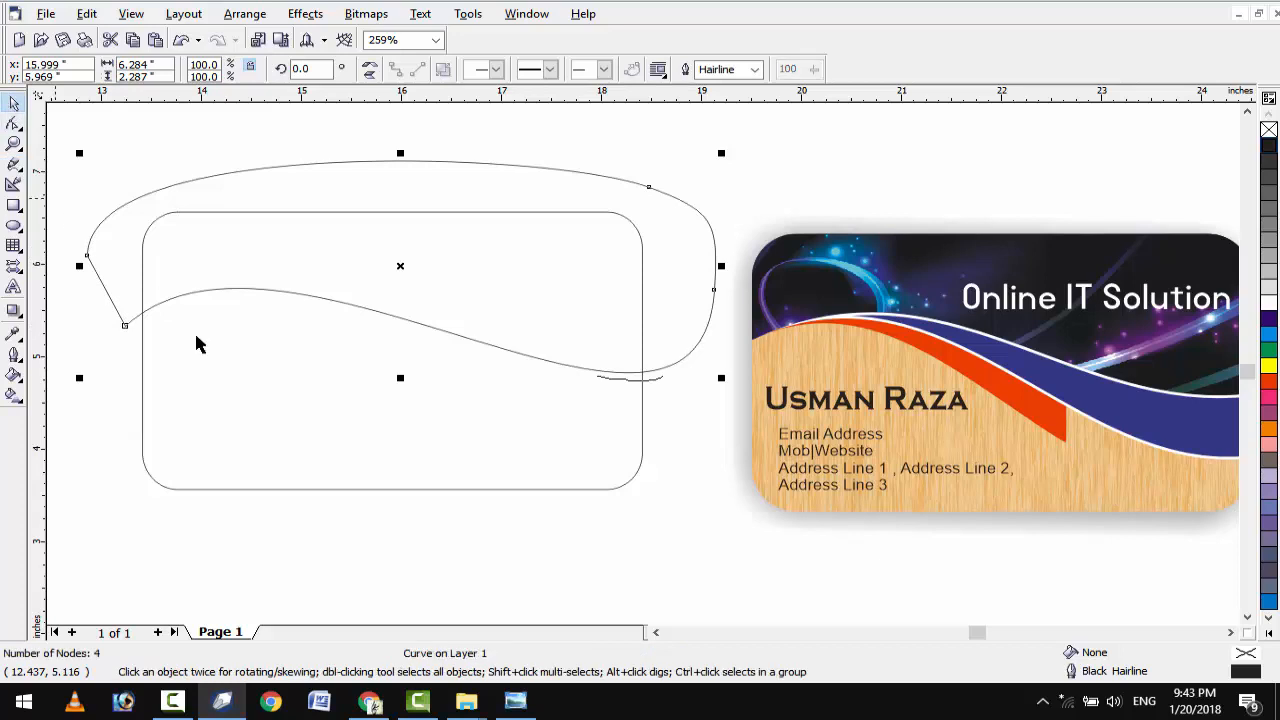
left_click(186, 426, "shift")
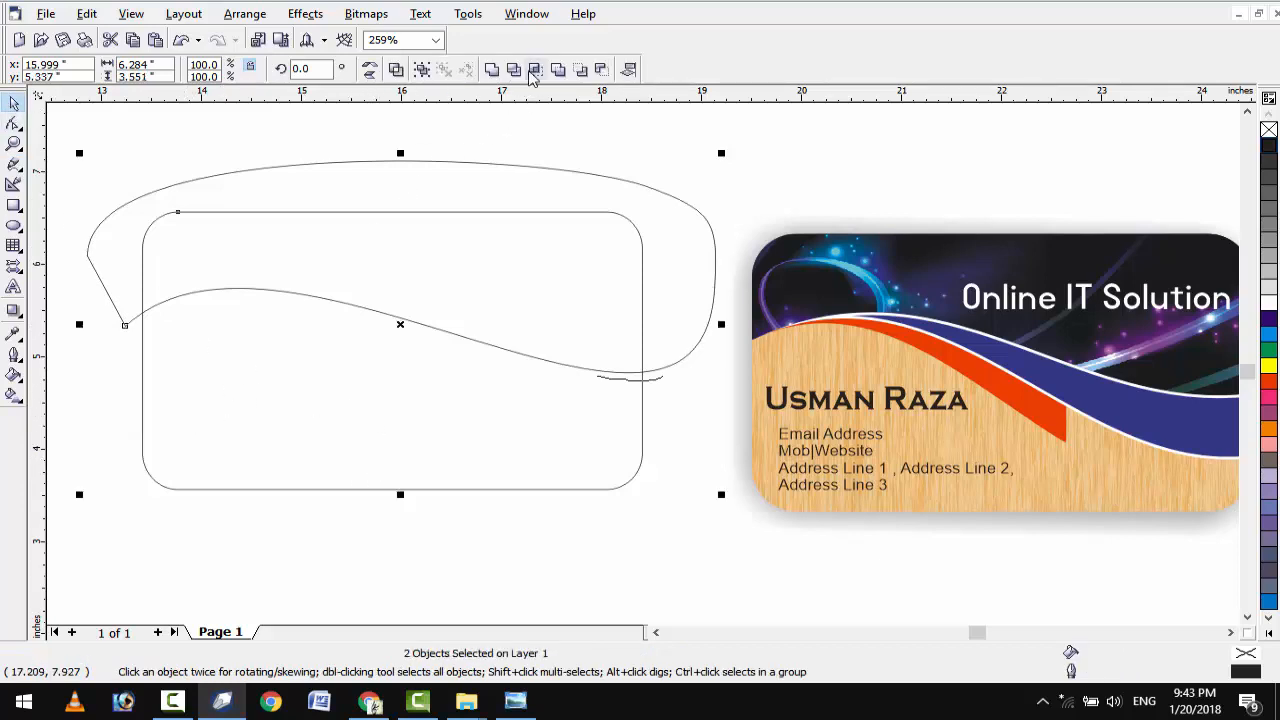
left_click(660, 114)
left_click(710, 263)
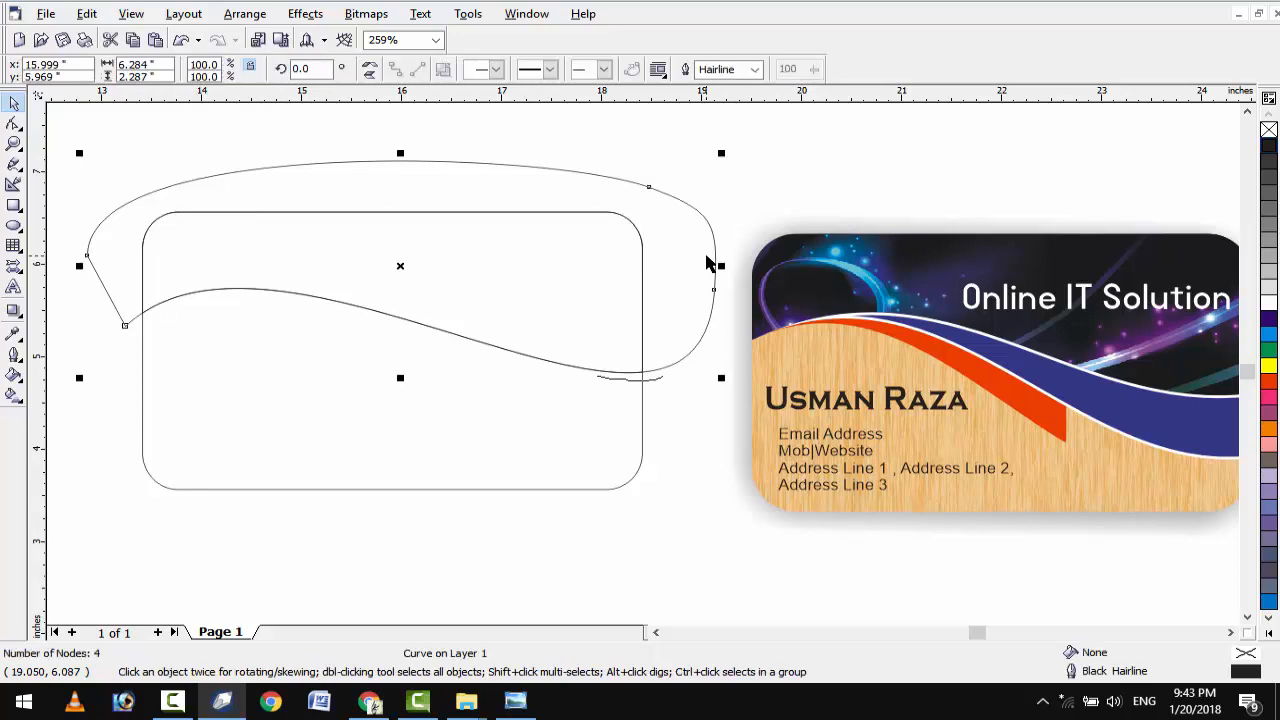
key("Delete")
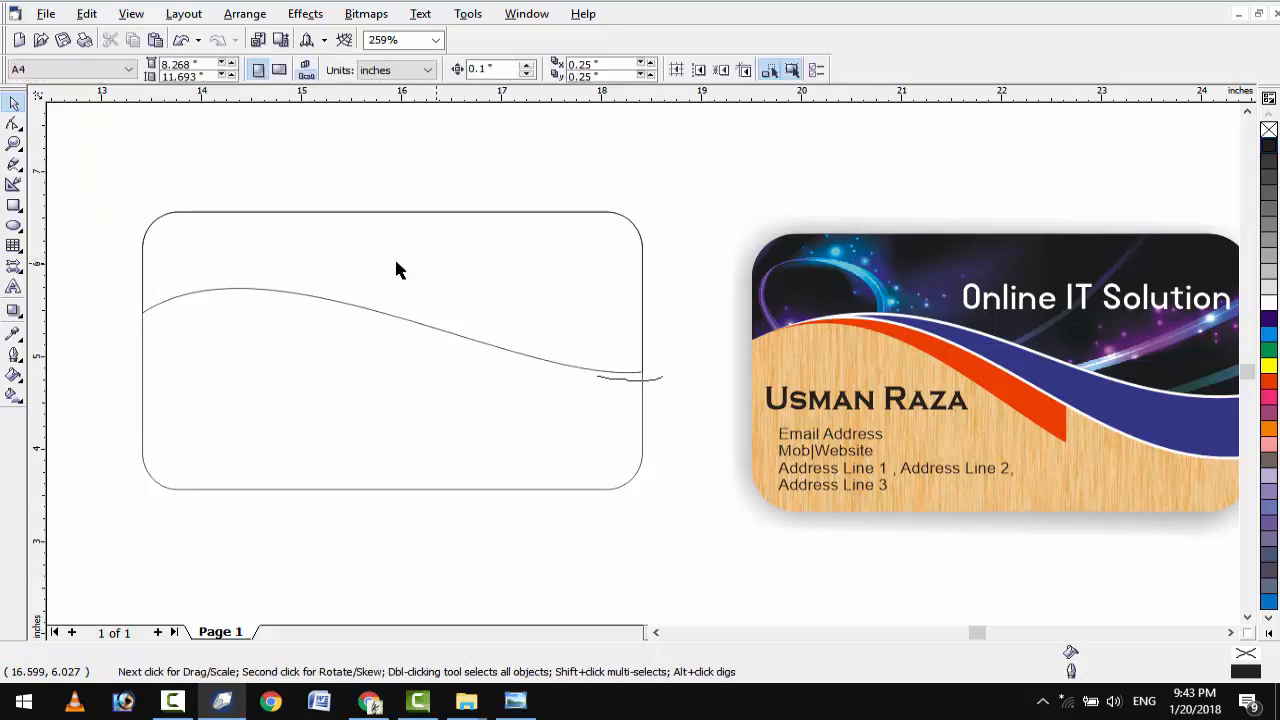
left_click(368, 270)
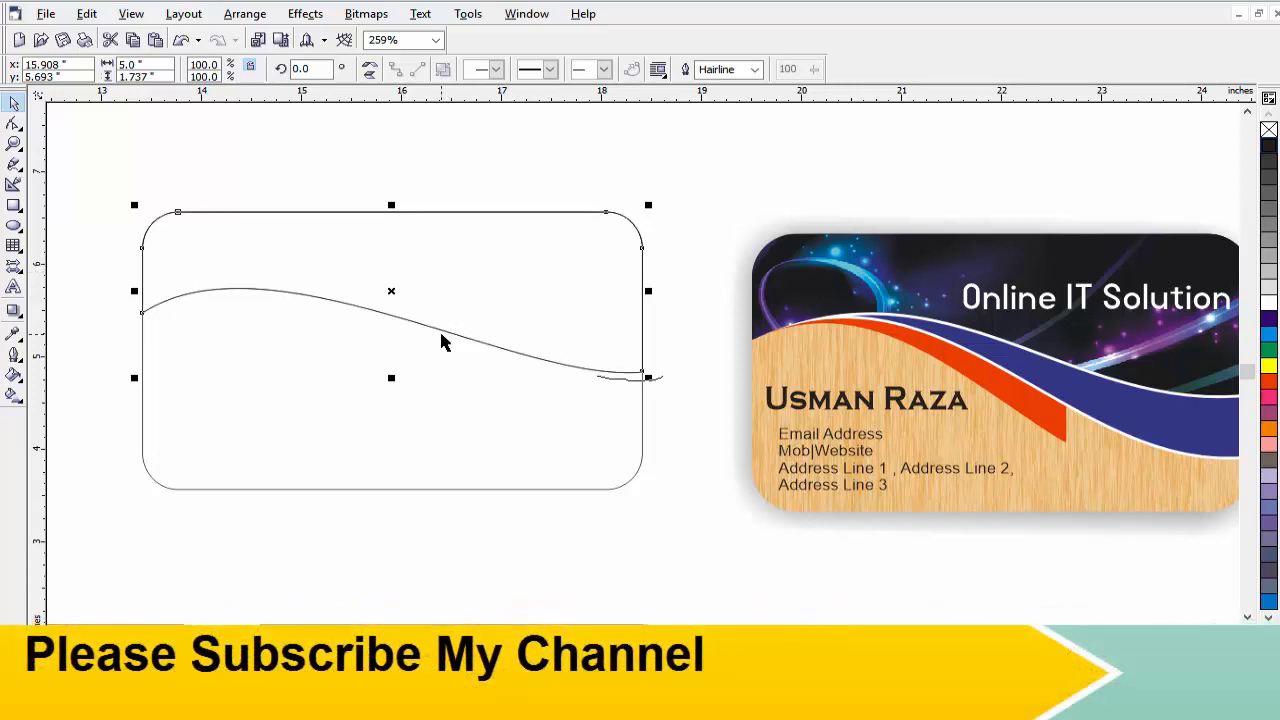
key("Down")
key("Down")
key("Down")
key("Down")
key("Down")
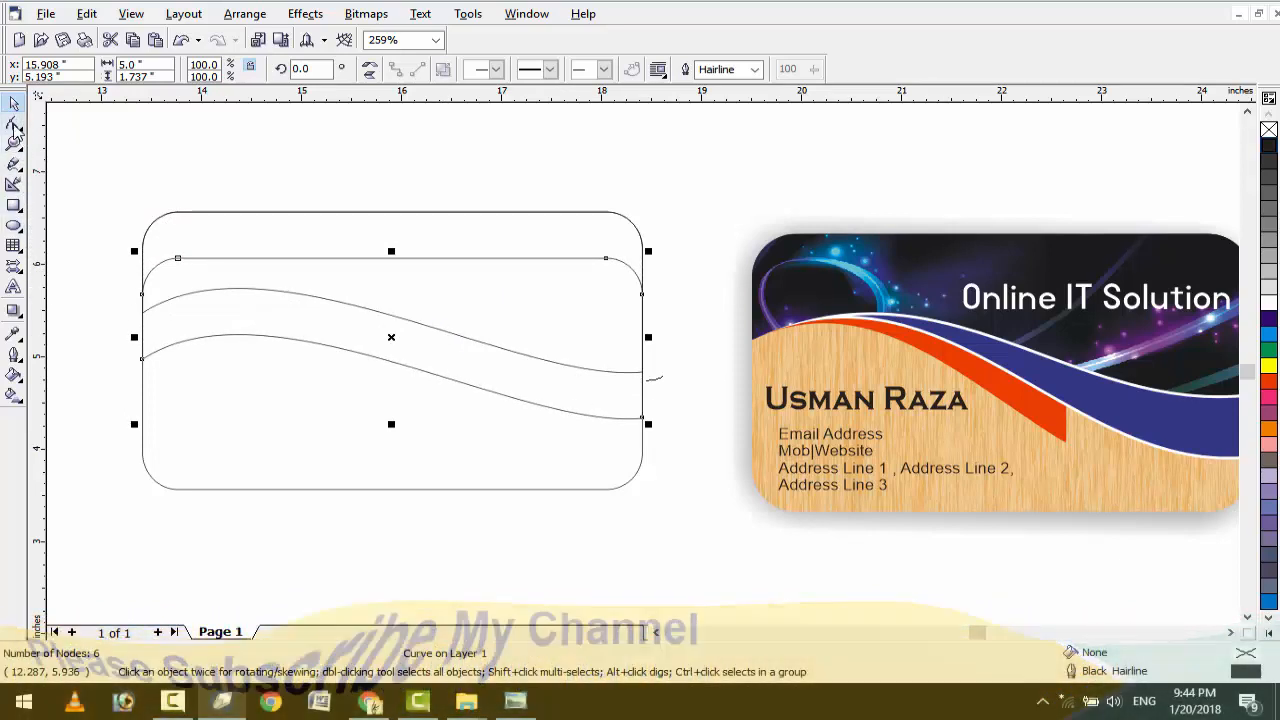
Raise the left end node of the lower wave shape slightly.
left_click(14, 123)
scroll(113, 264, "up", 2)
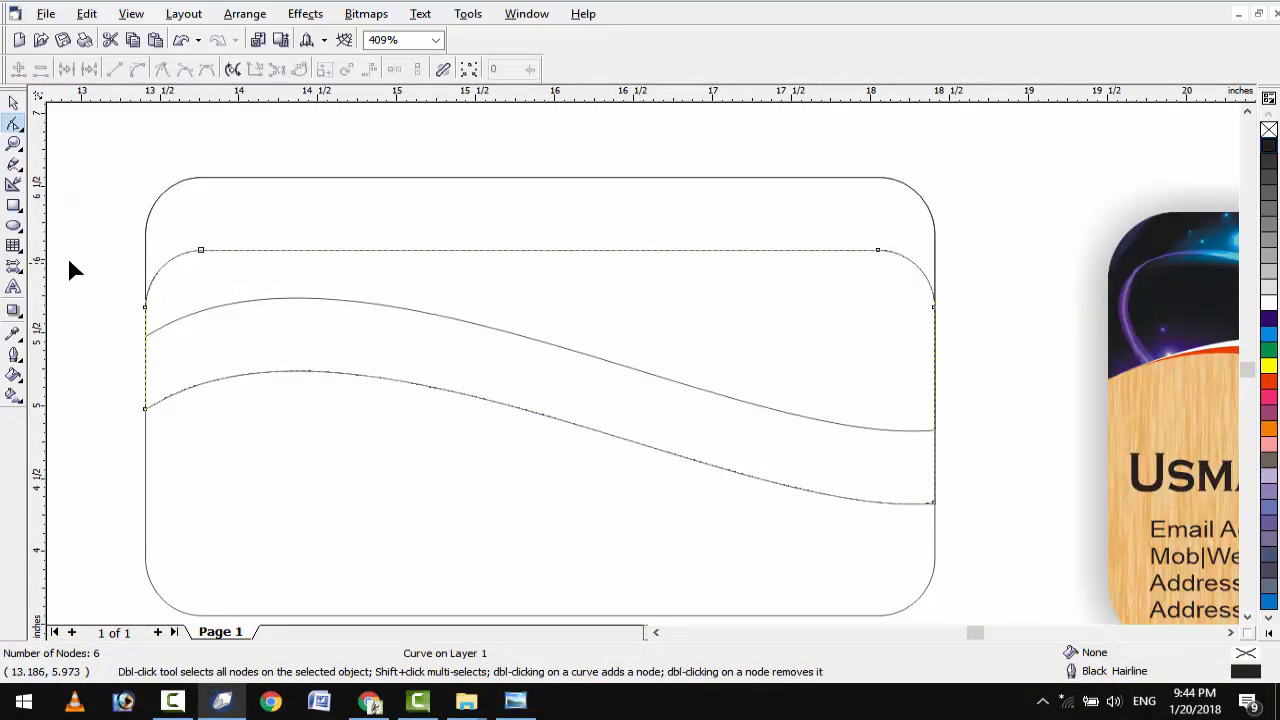
left_click_drag(122, 389, 176, 440)
key("Up")
key("Up")
key("Up")
key("Up")
key("Up")
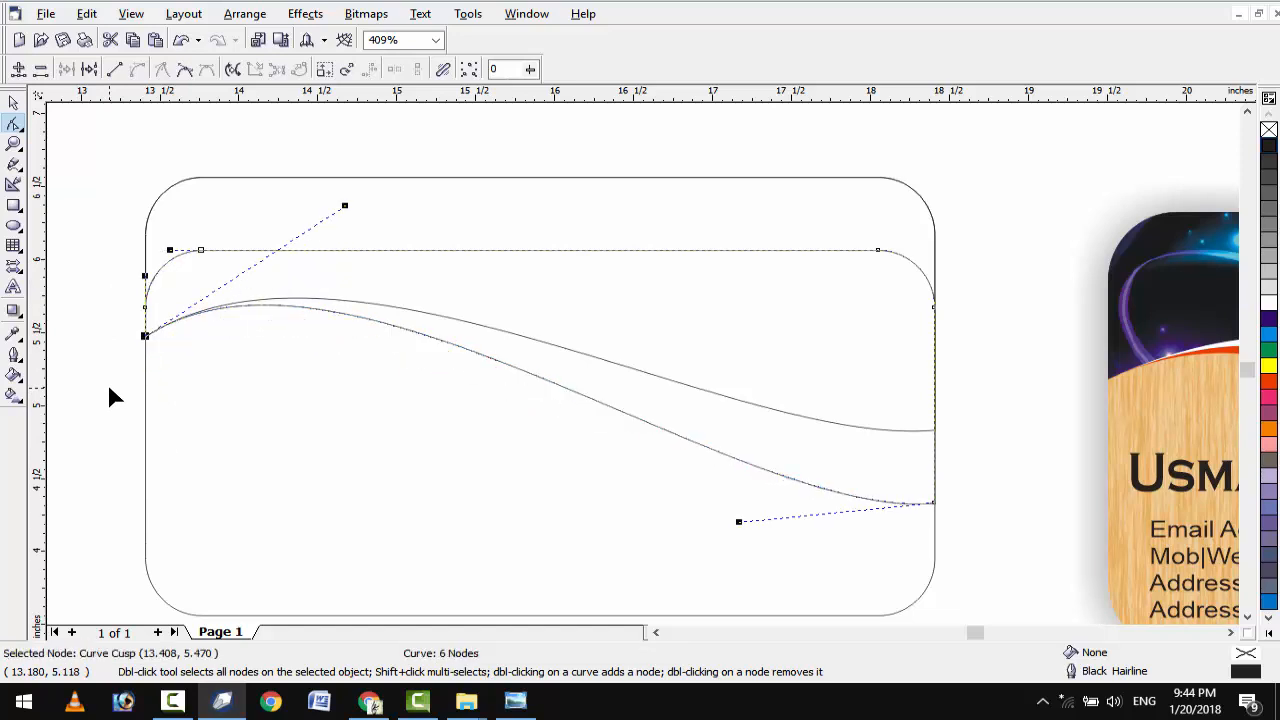
key("Up")
key("Down")
left_click(65, 253)
left_click(13, 103)
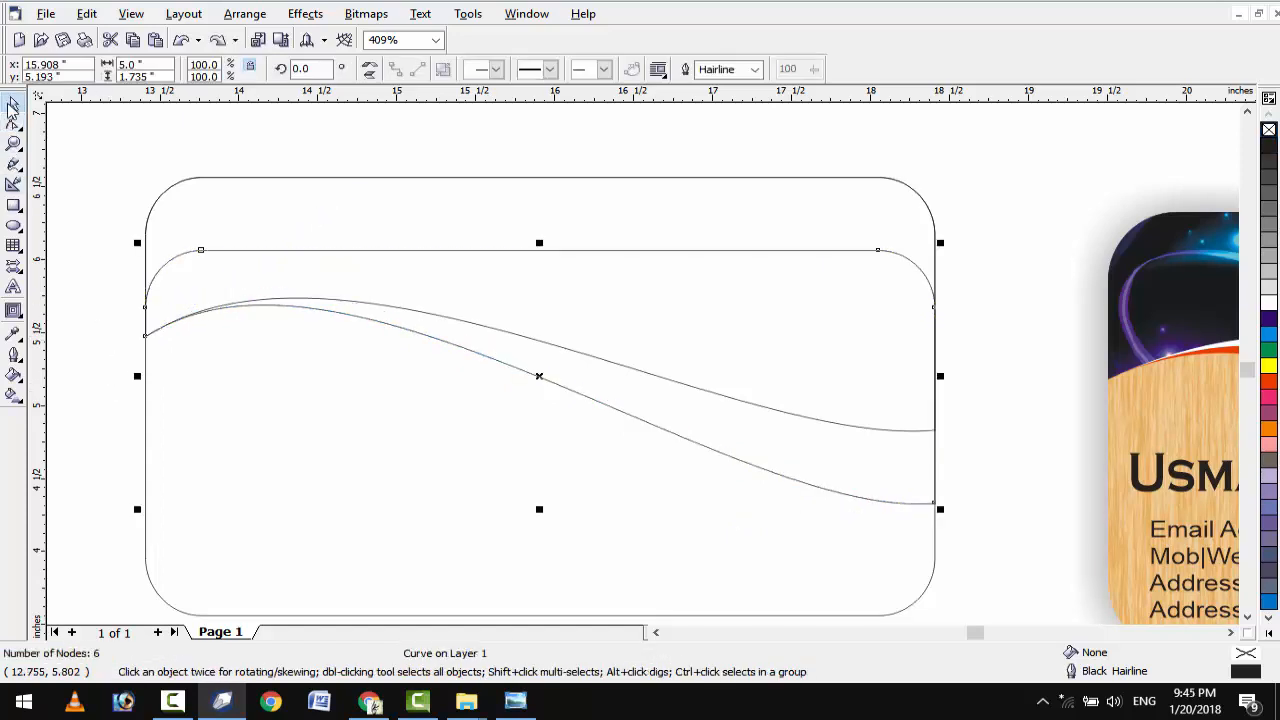
Duplicate the upper wave shape and subtract it from the lower one with Front Minus Back.
left_click(853, 178)
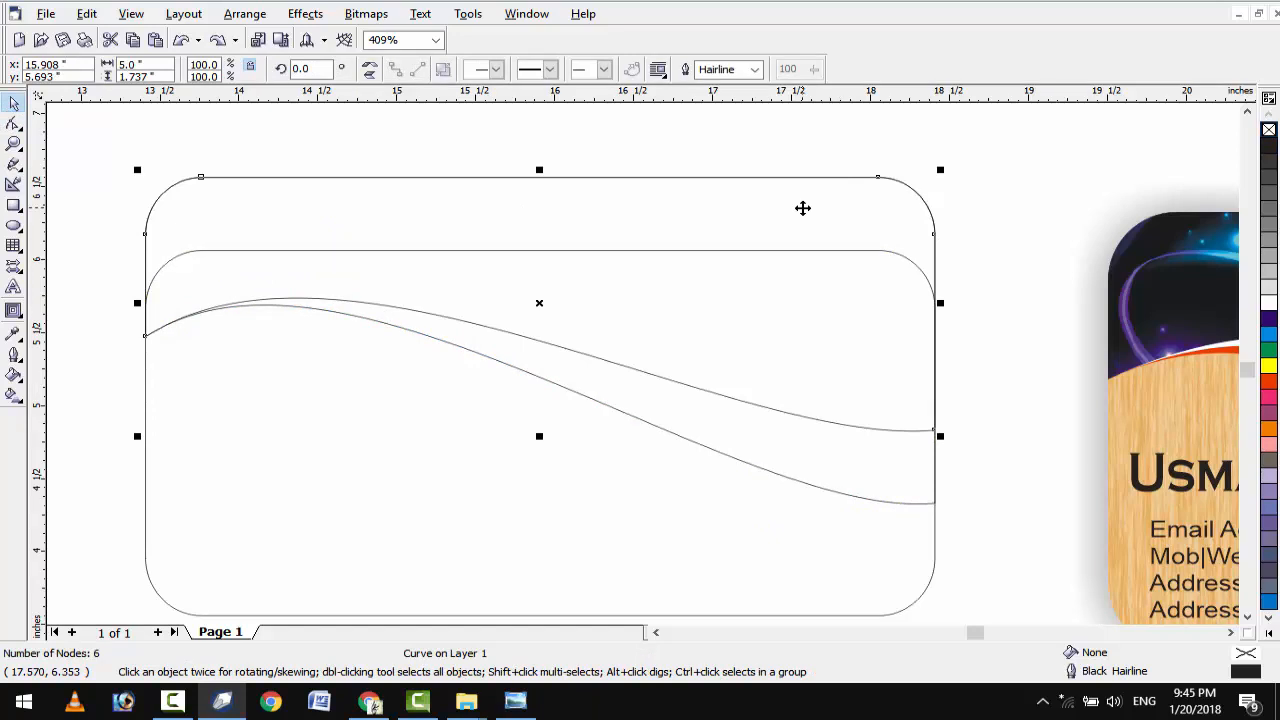
key("KP_Add")
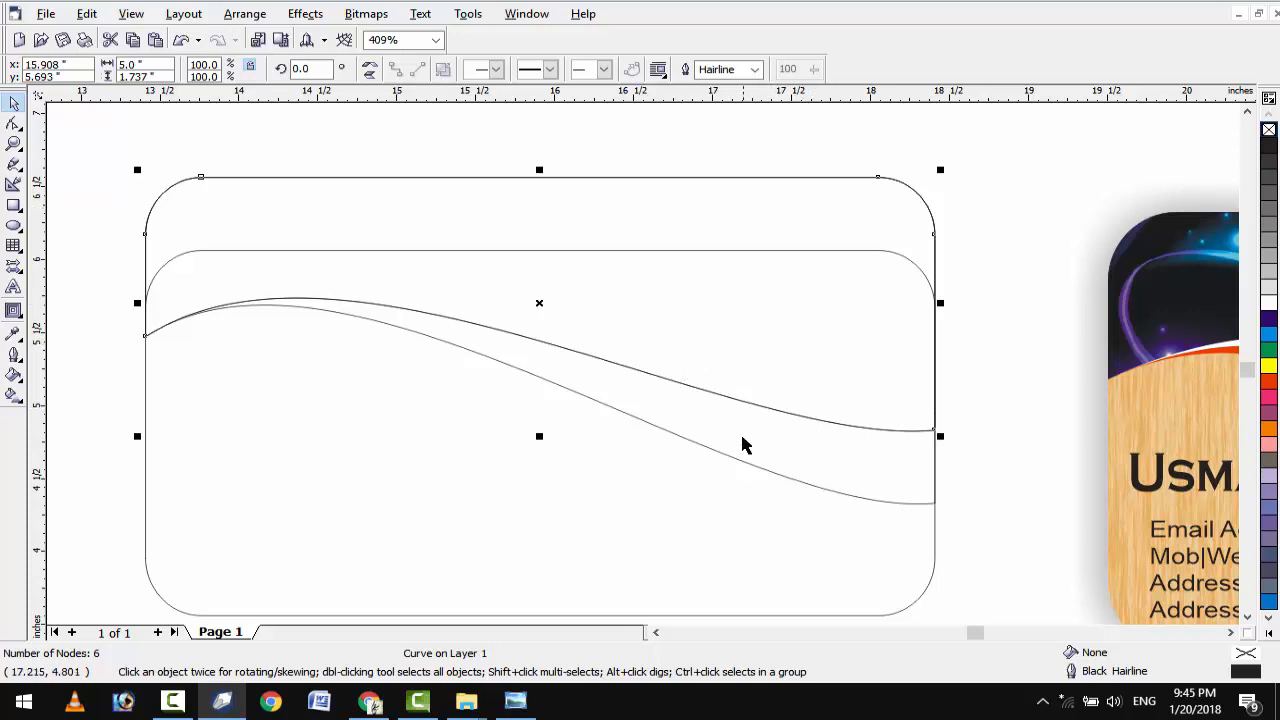
left_click(740, 460)
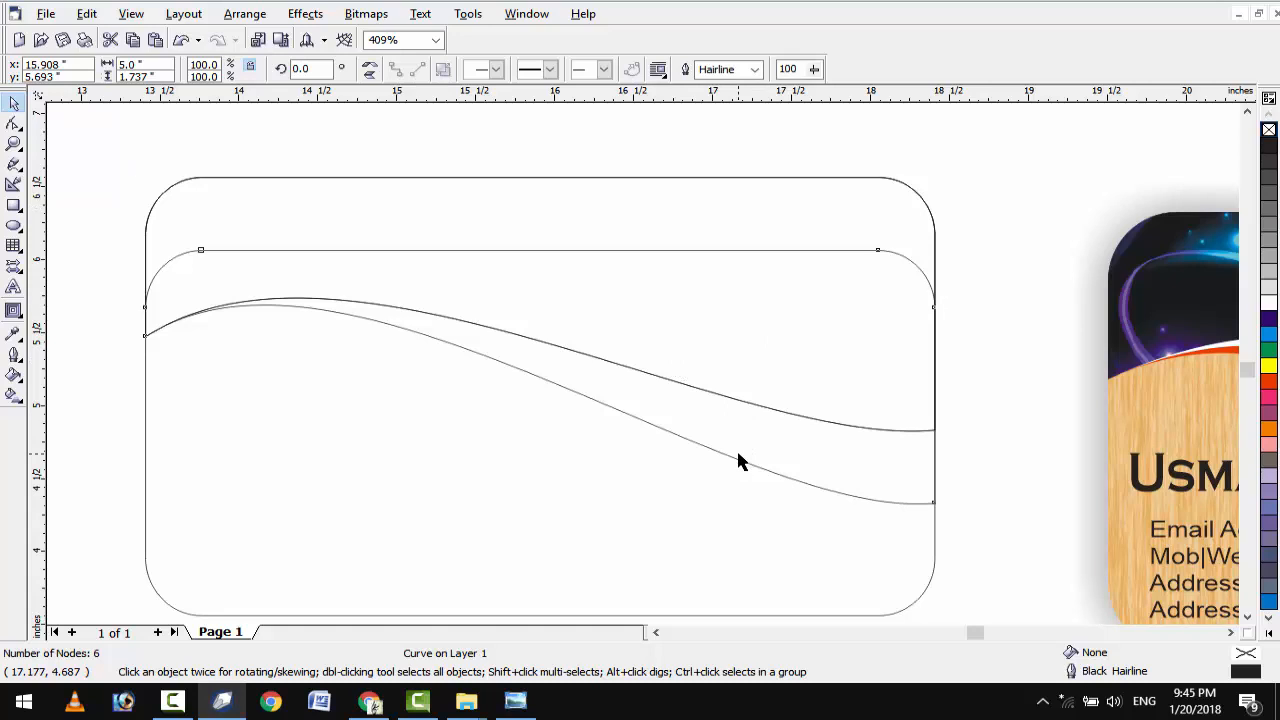
left_click(703, 210, "shift")
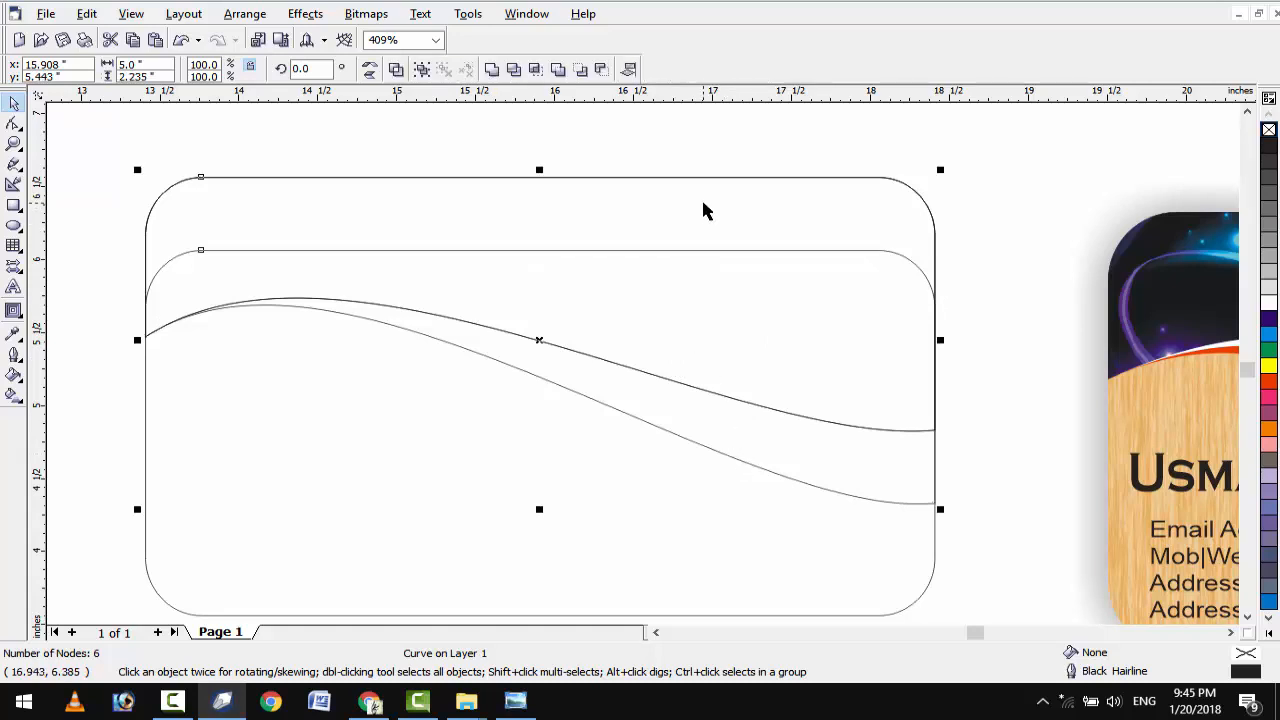
left_click(580, 72)
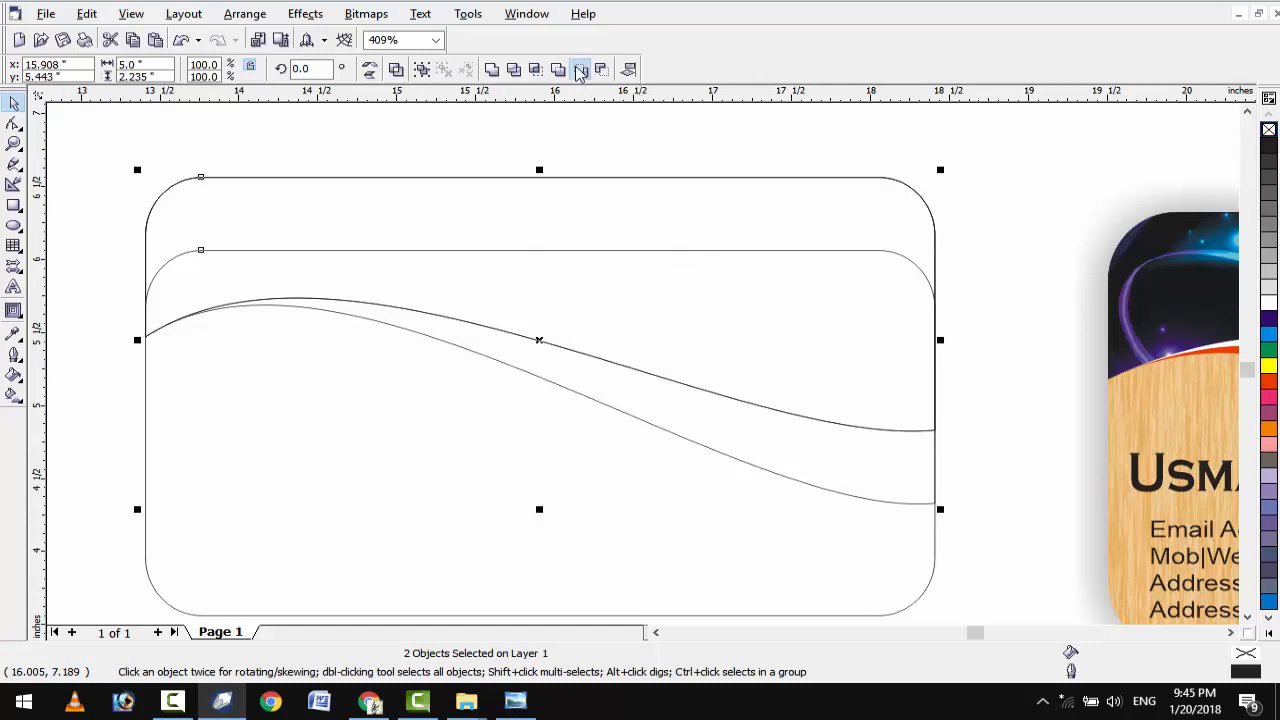
left_click(893, 480)
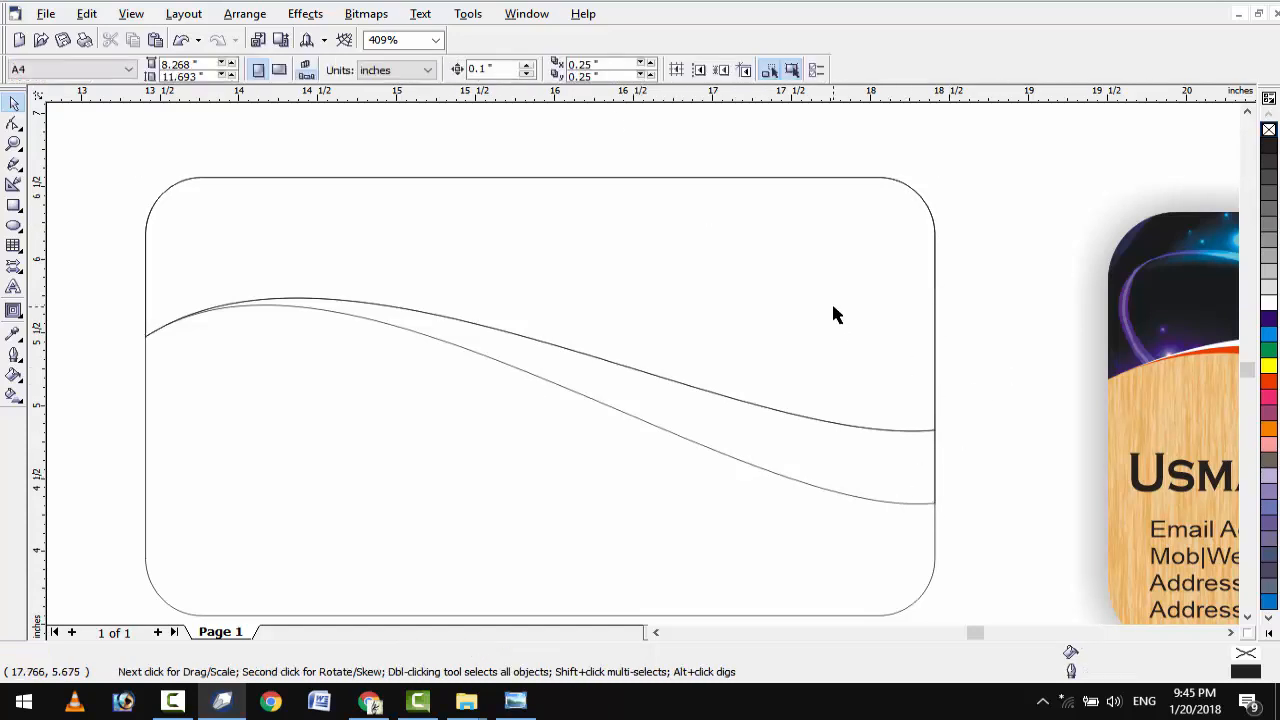
Fill the wave band dark purple and the wave-edged top area cyan.
left_click(896, 451)
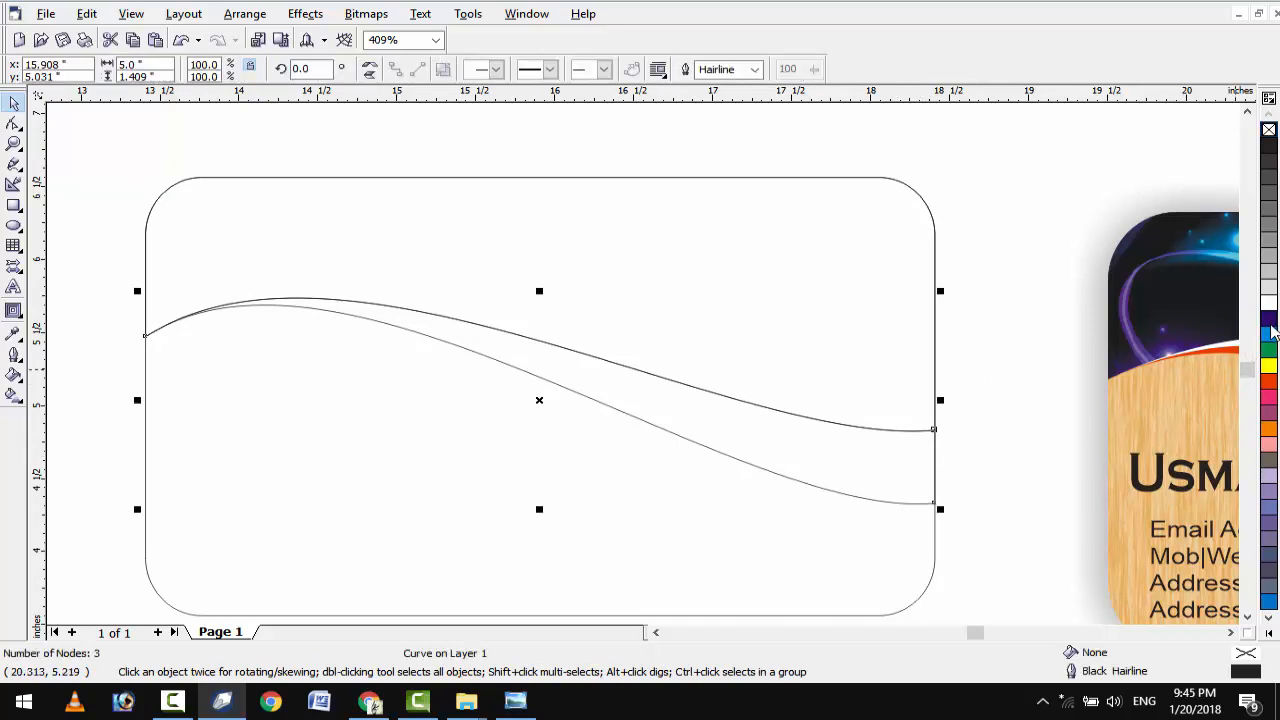
left_click(1268, 318)
left_click(837, 310)
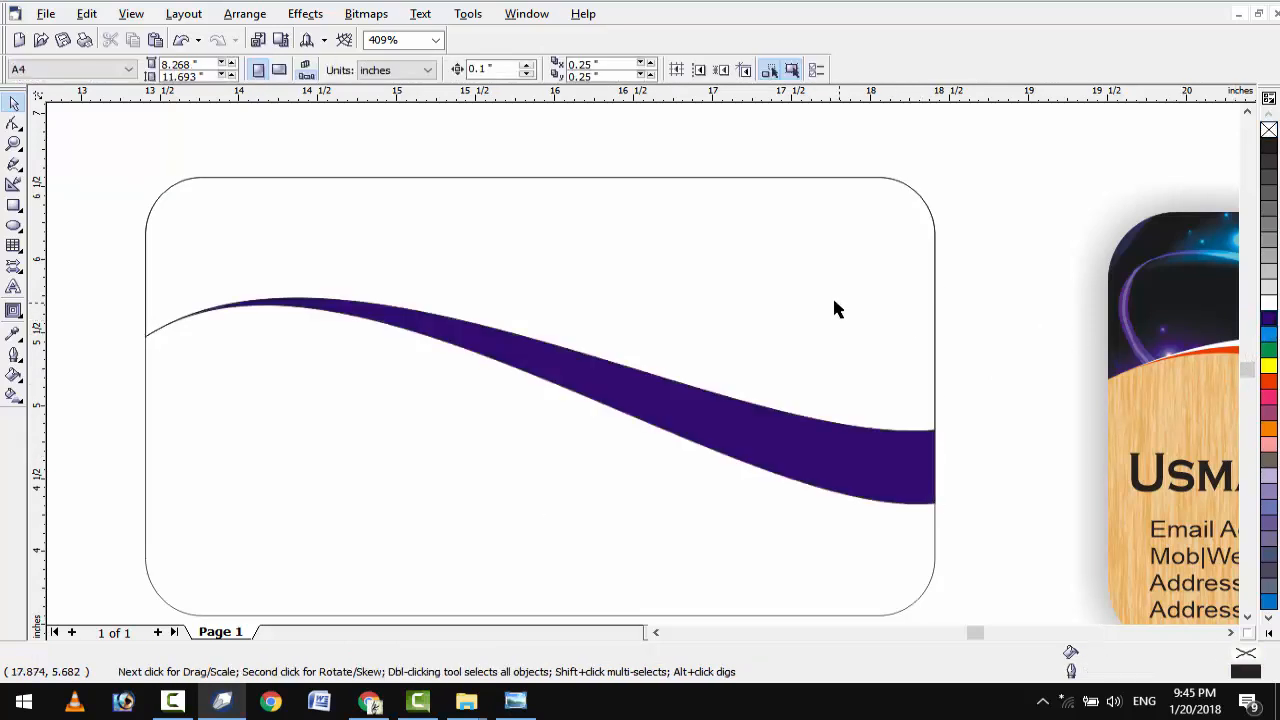
left_click(1268, 333)
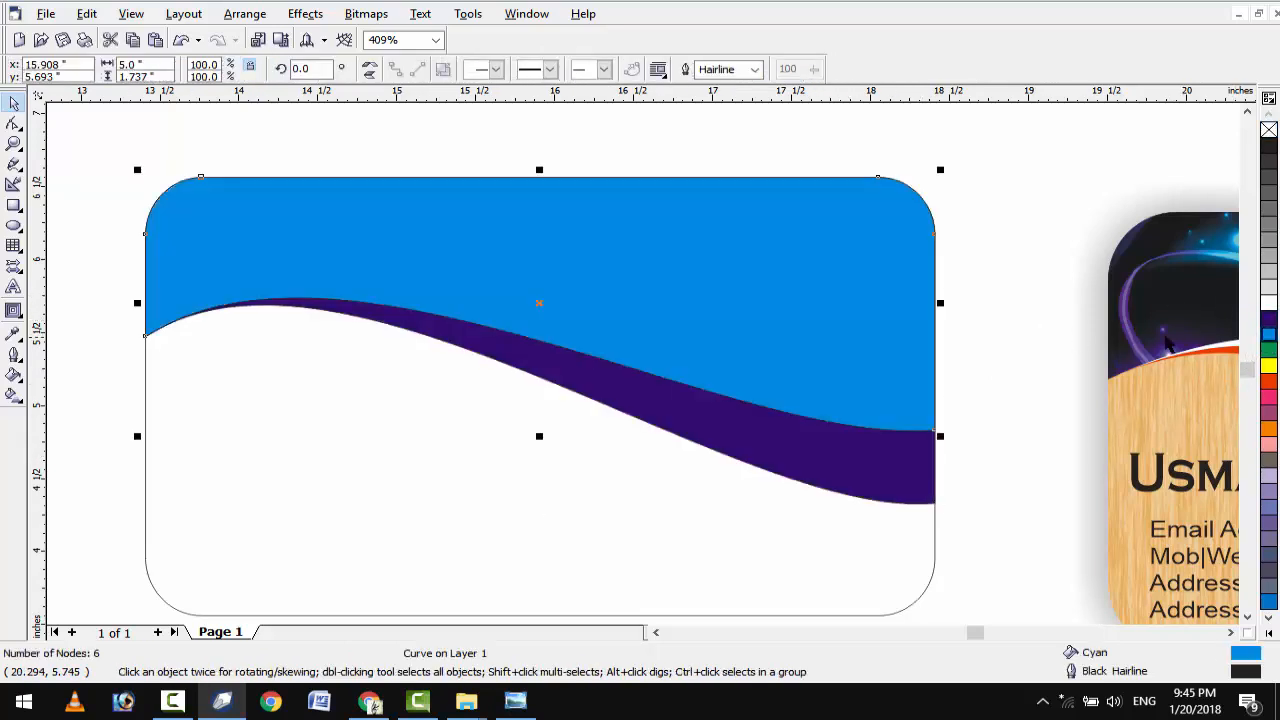
left_click(1050, 307)
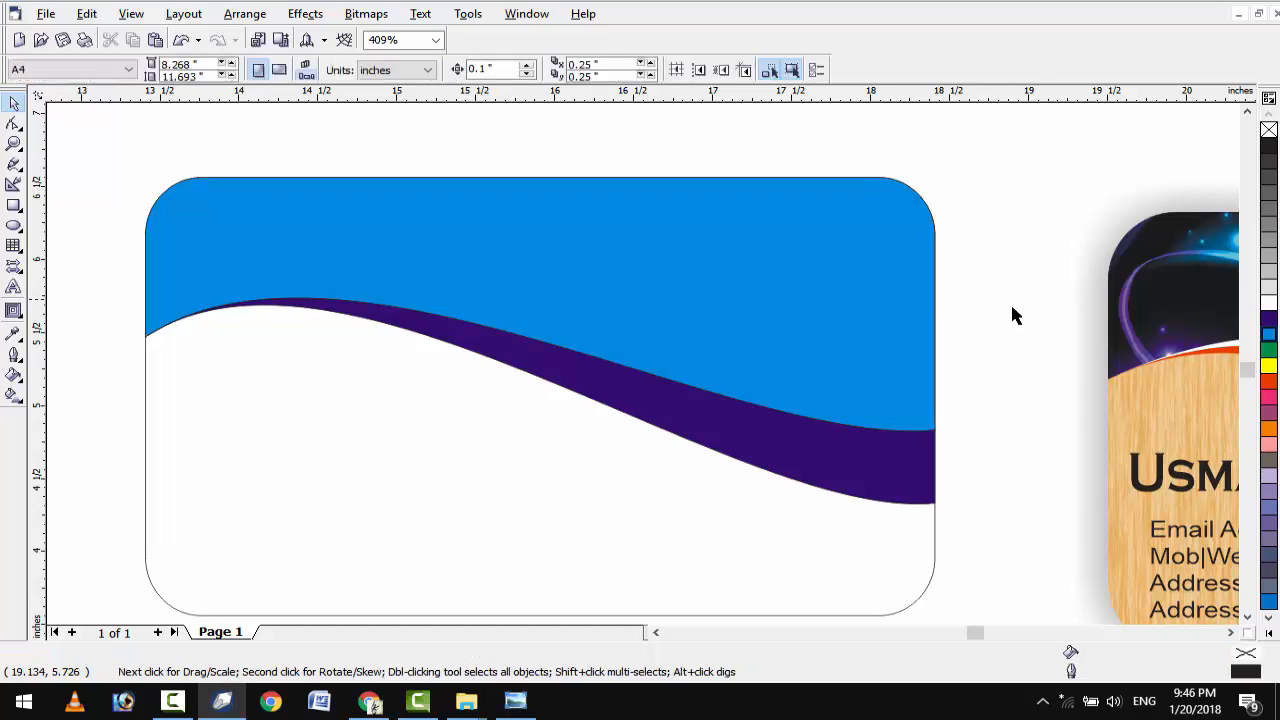
left_click(836, 465)
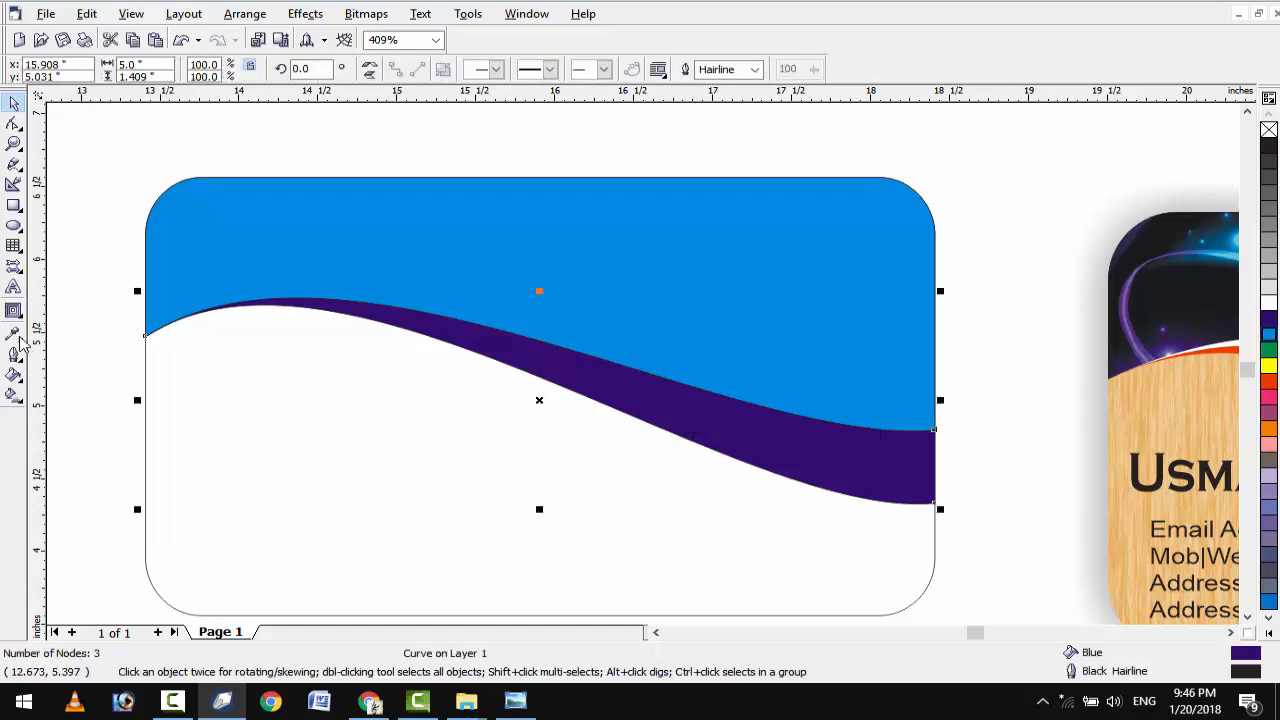
left_click(14, 318)
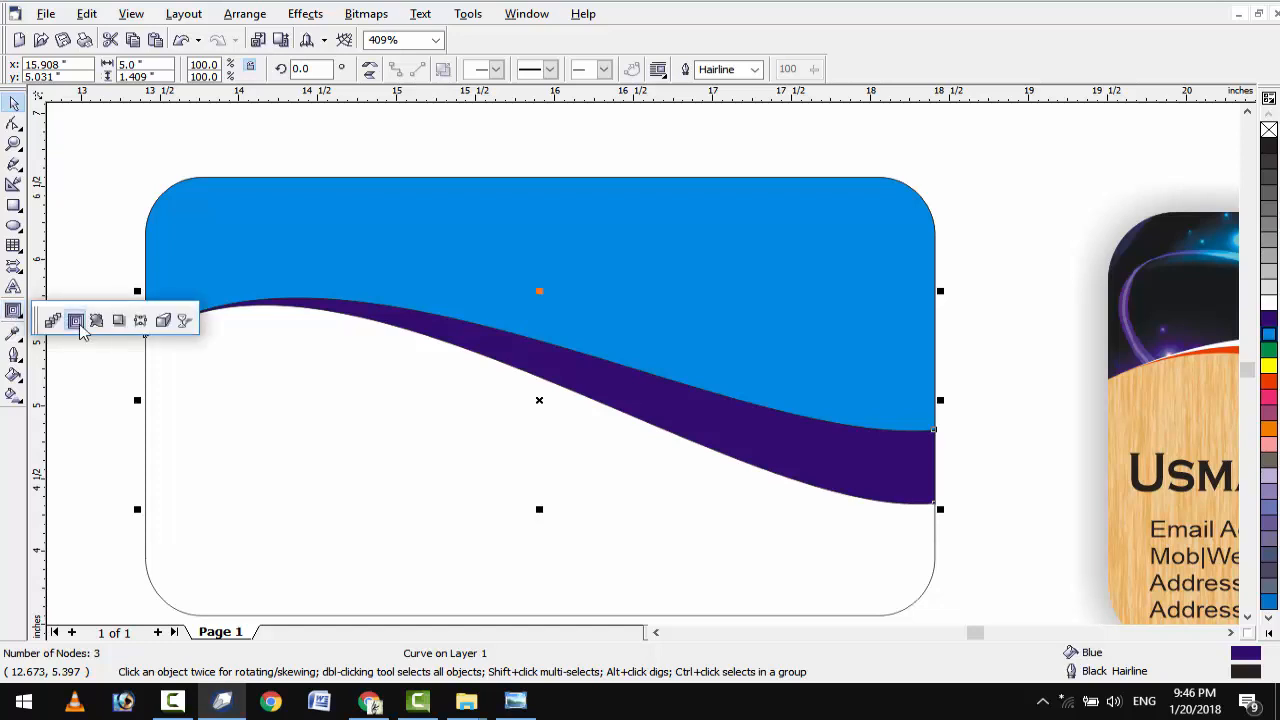
Add a single-step inward contour to the purple band with a yellow outline.
left_click(74, 317)
scroll(750, 450, "up", 1)
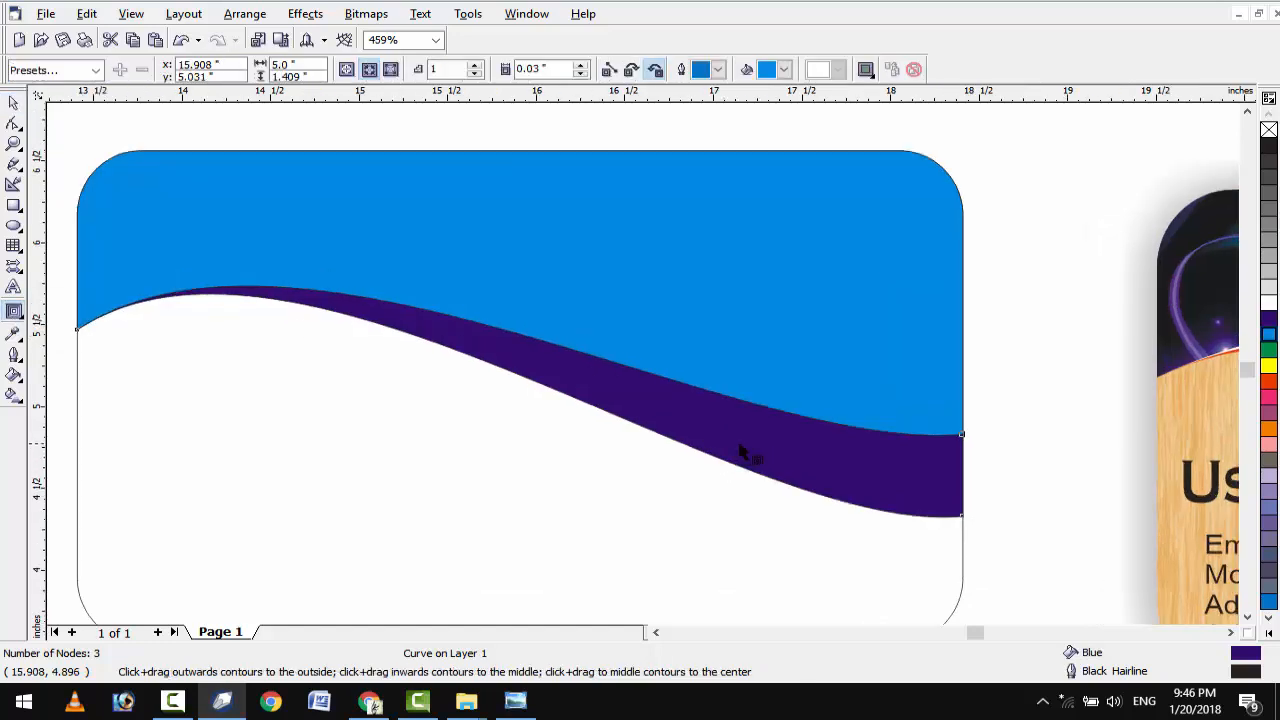
left_click_drag(748, 449, 745, 408)
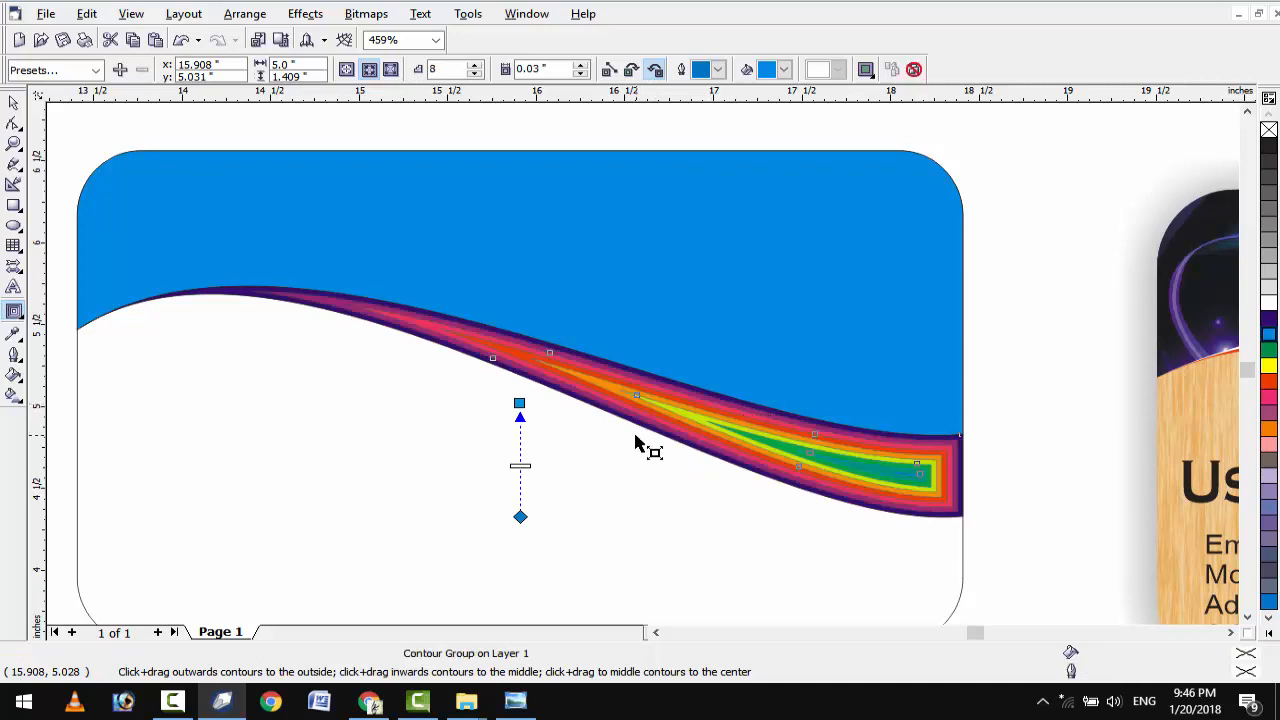
left_click(440, 70)
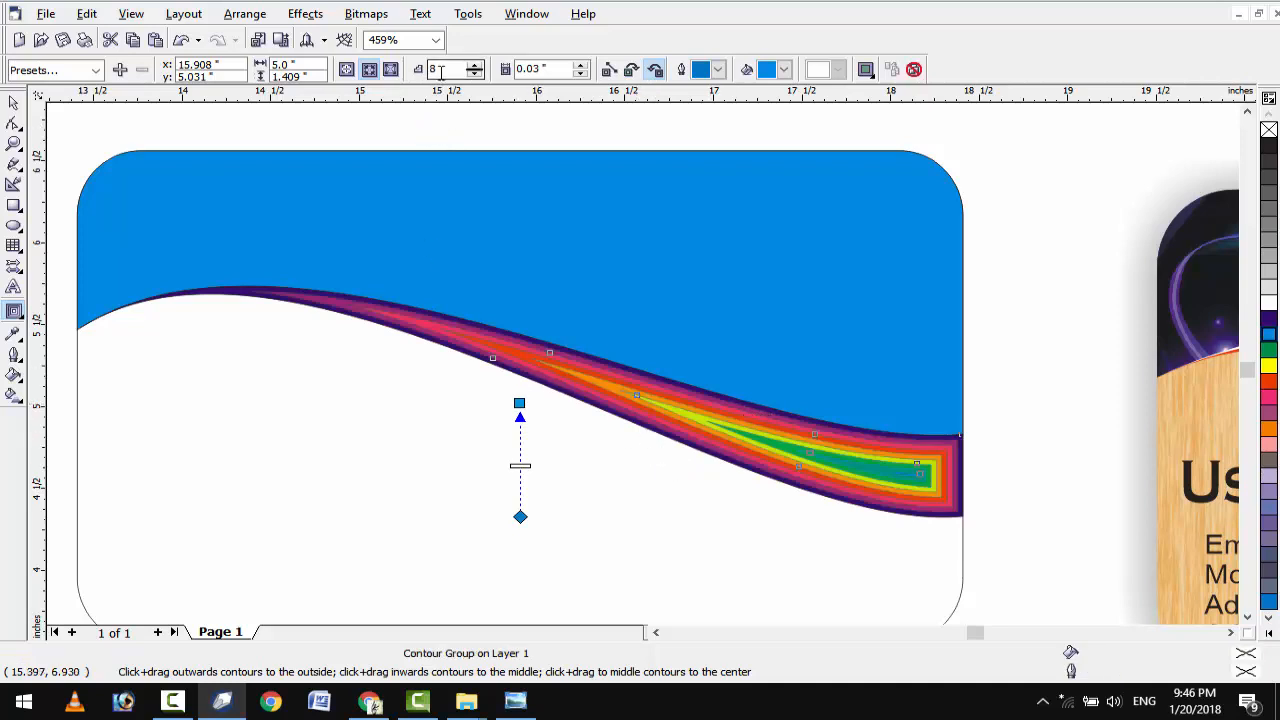
type("1")
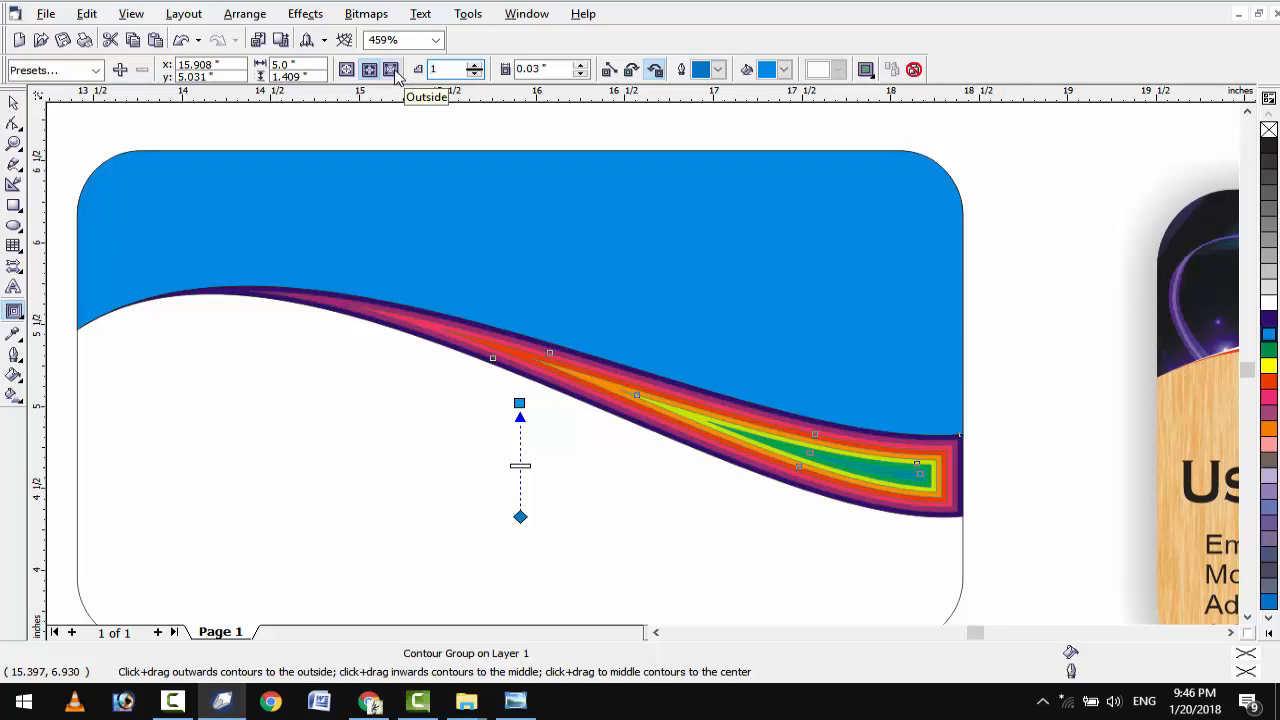
key("Return")
scroll(520, 540, "up", 1)
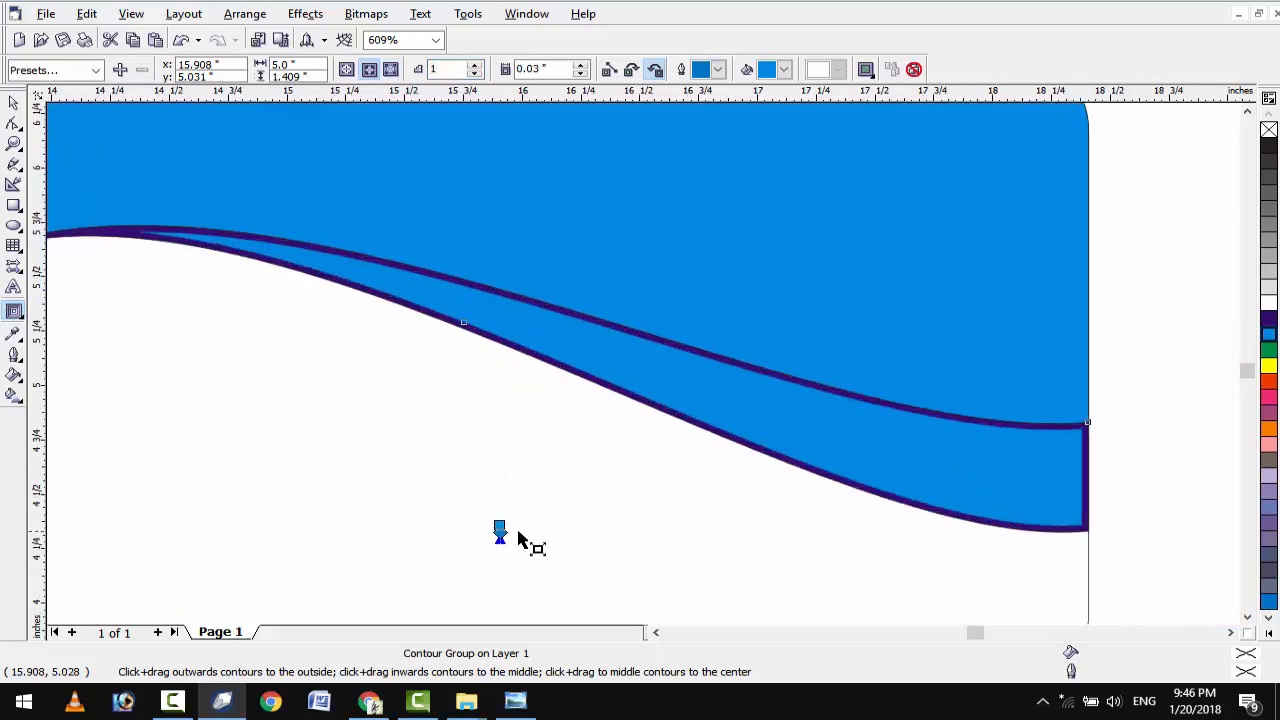
scroll(520, 540, "up", 1)
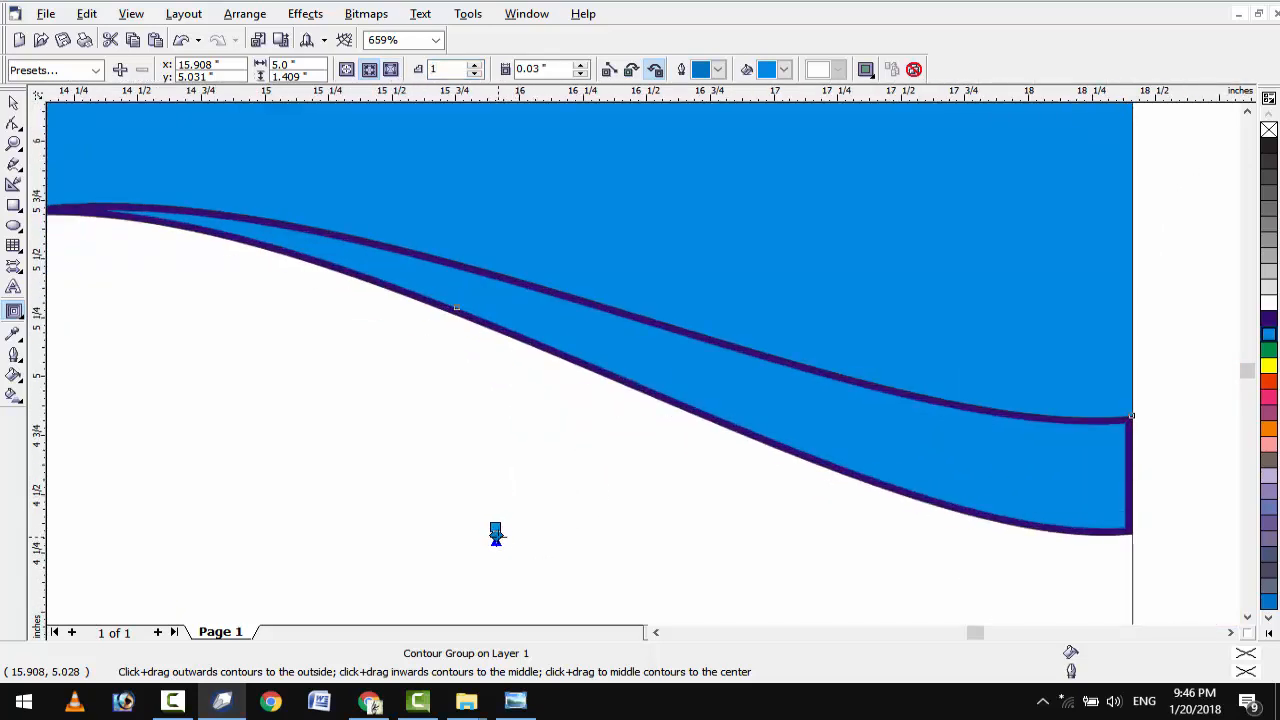
scroll(498, 538, "up", 2)
left_click(718, 70)
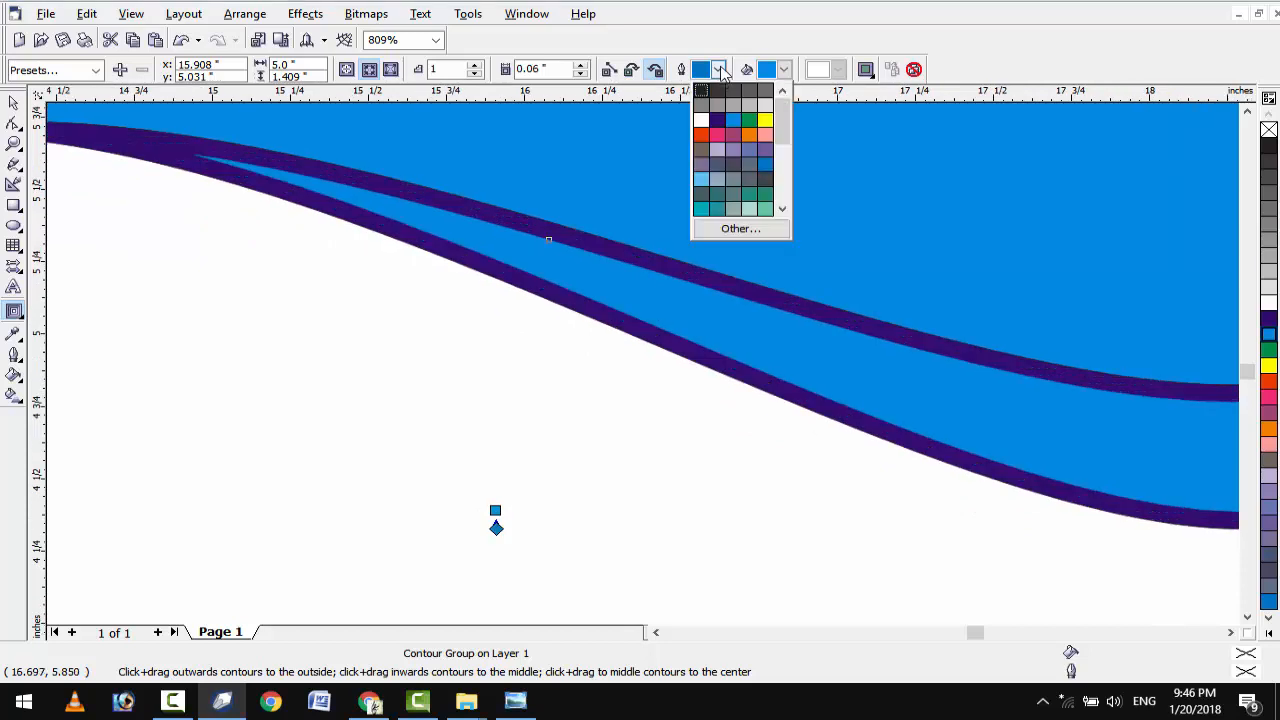
left_click(765, 121)
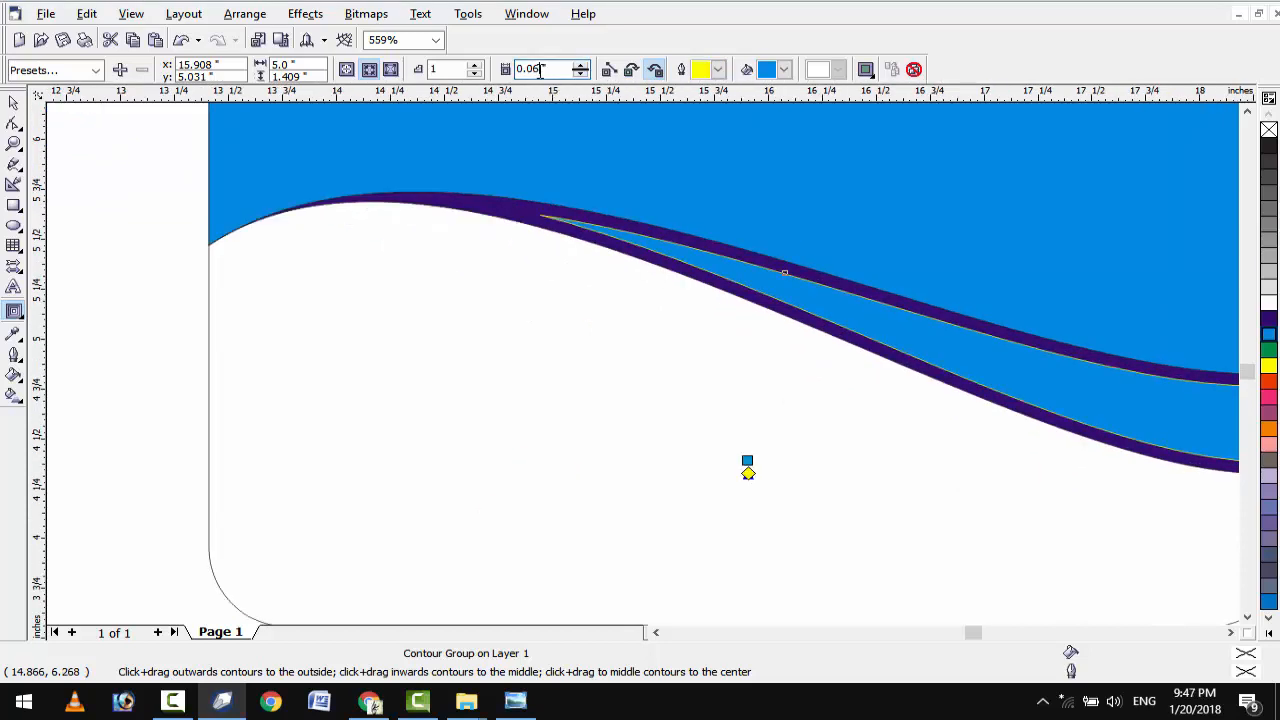
Set the contour offset to 0.04" and select the contour group.
left_click_drag(539, 70, 535, 70)
type("5")
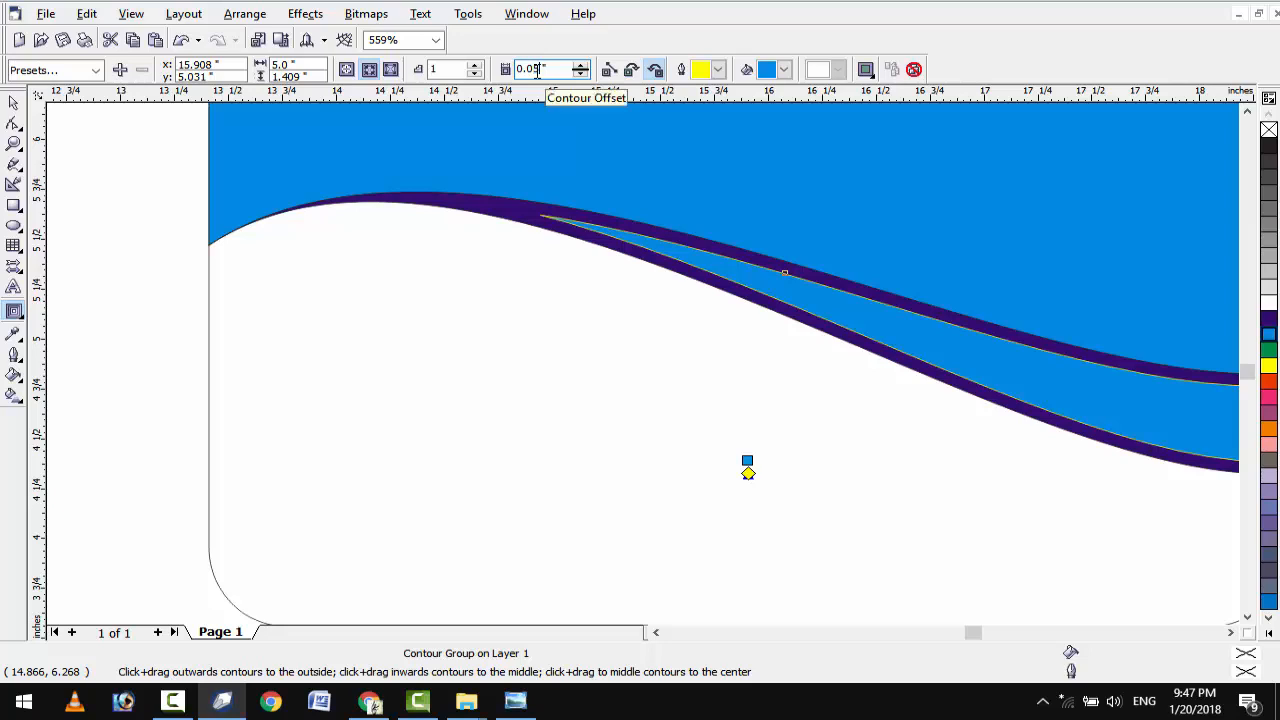
key("Return")
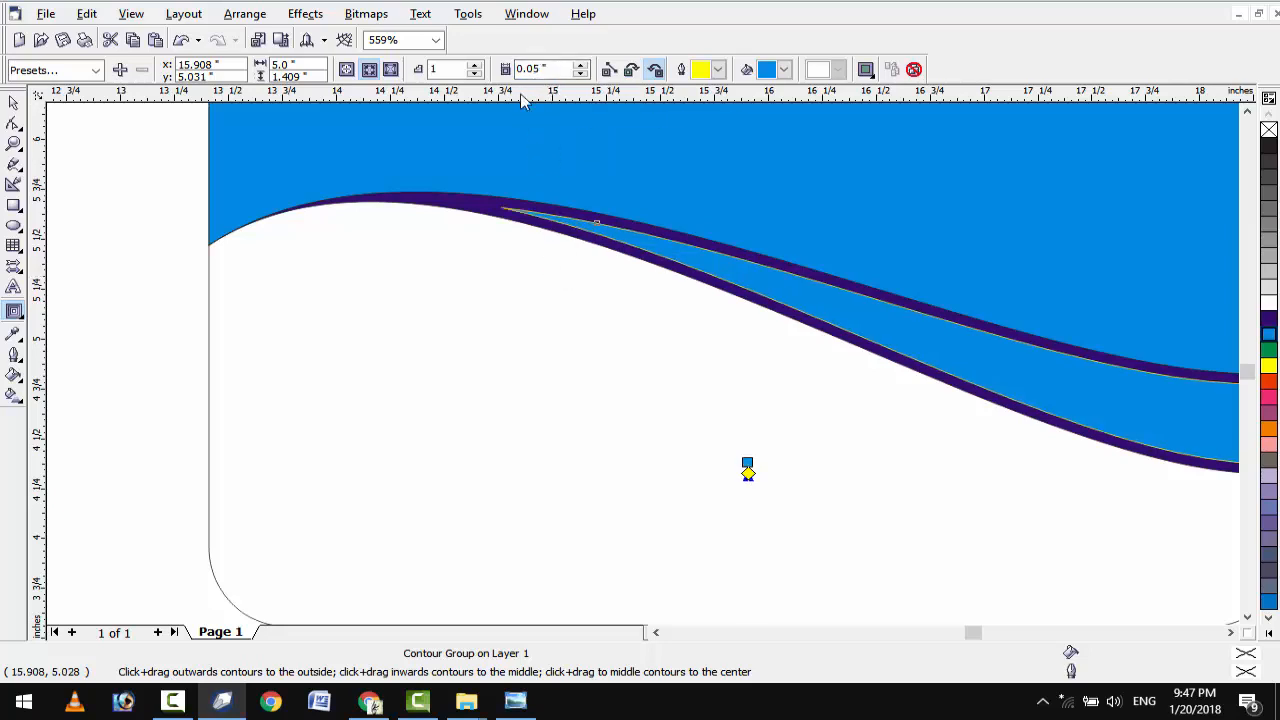
left_click_drag(540, 68, 536, 68)
key("Return")
scroll(545, 372, "down", 1)
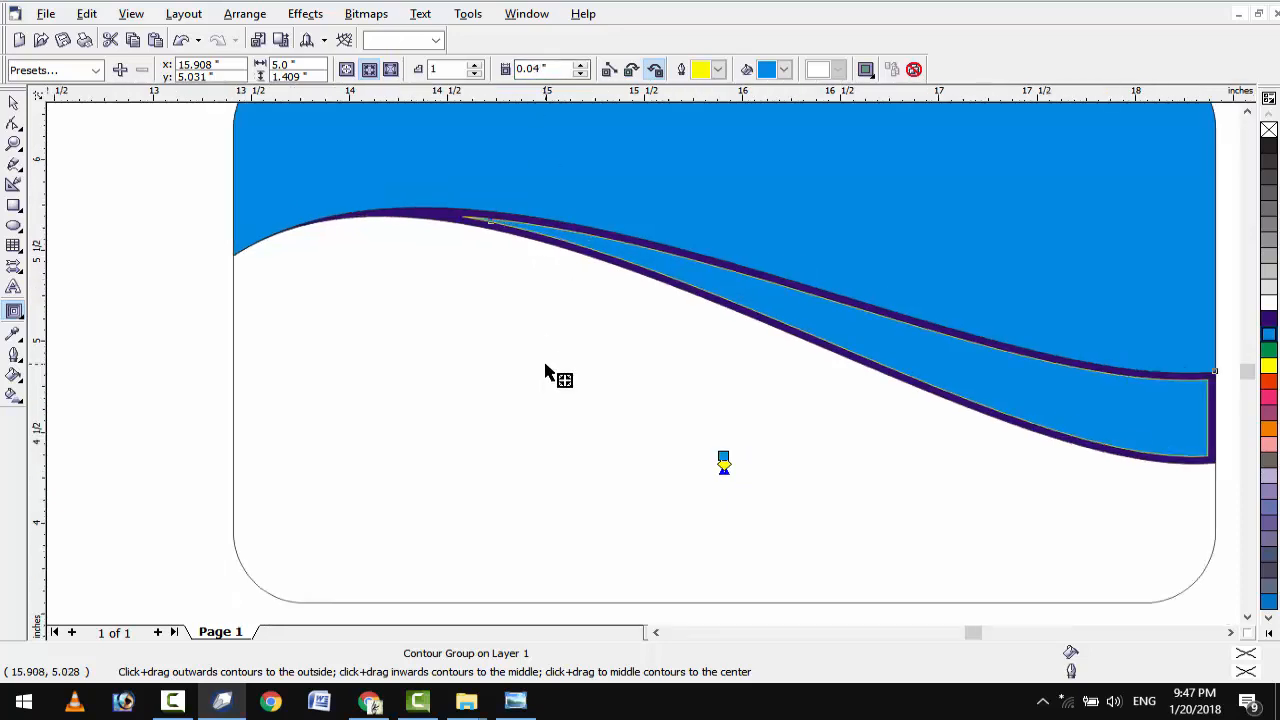
scroll(545, 372, "down", 1)
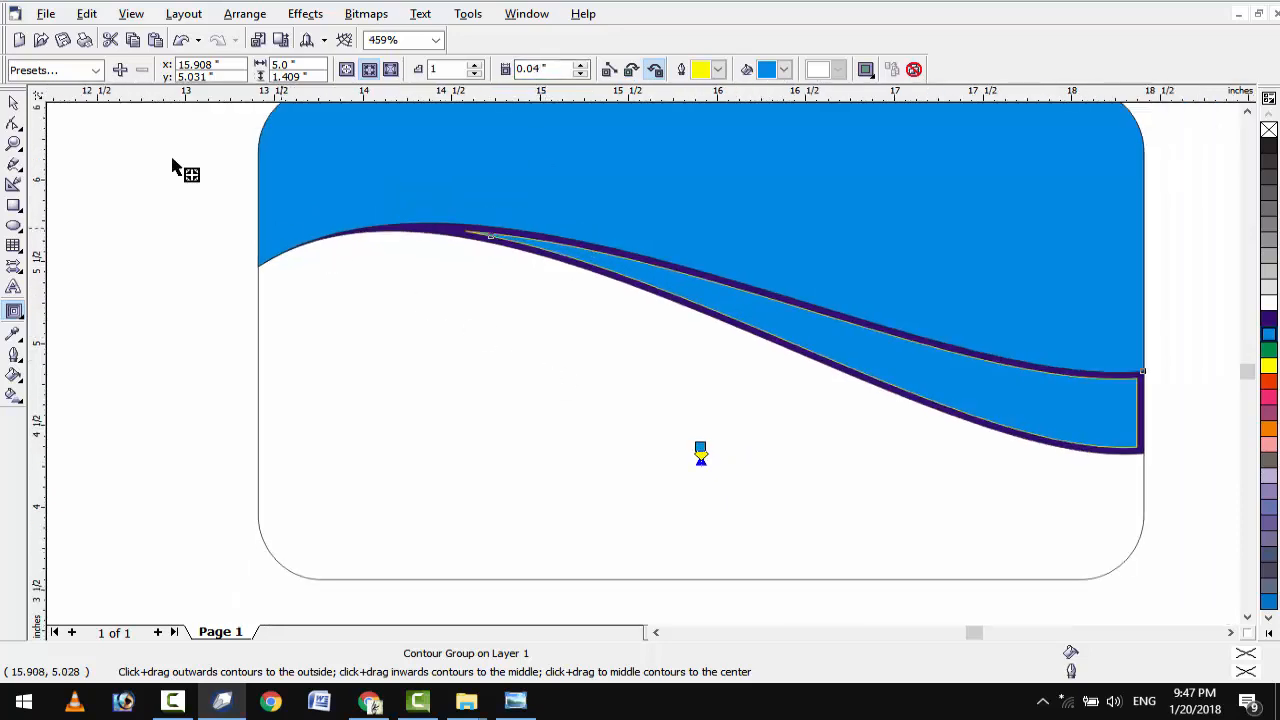
left_click(13, 105)
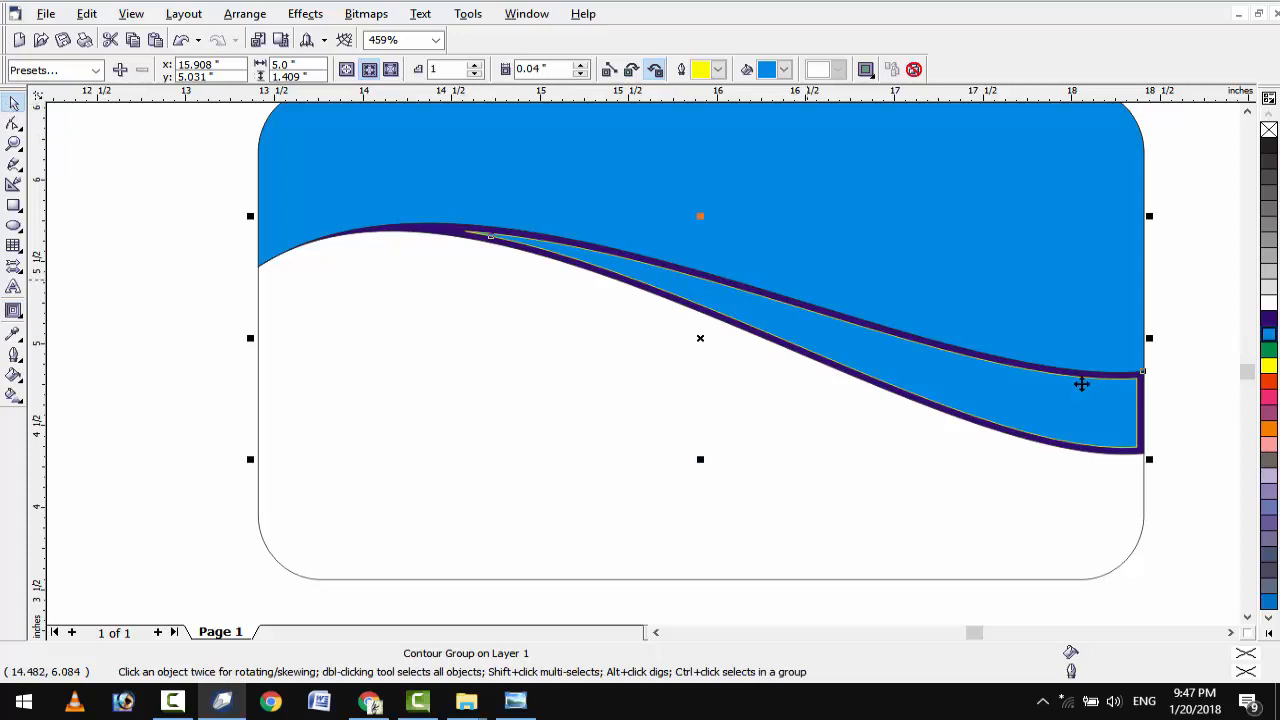
left_click(1200, 443)
left_click(1133, 457)
left_click(245, 14)
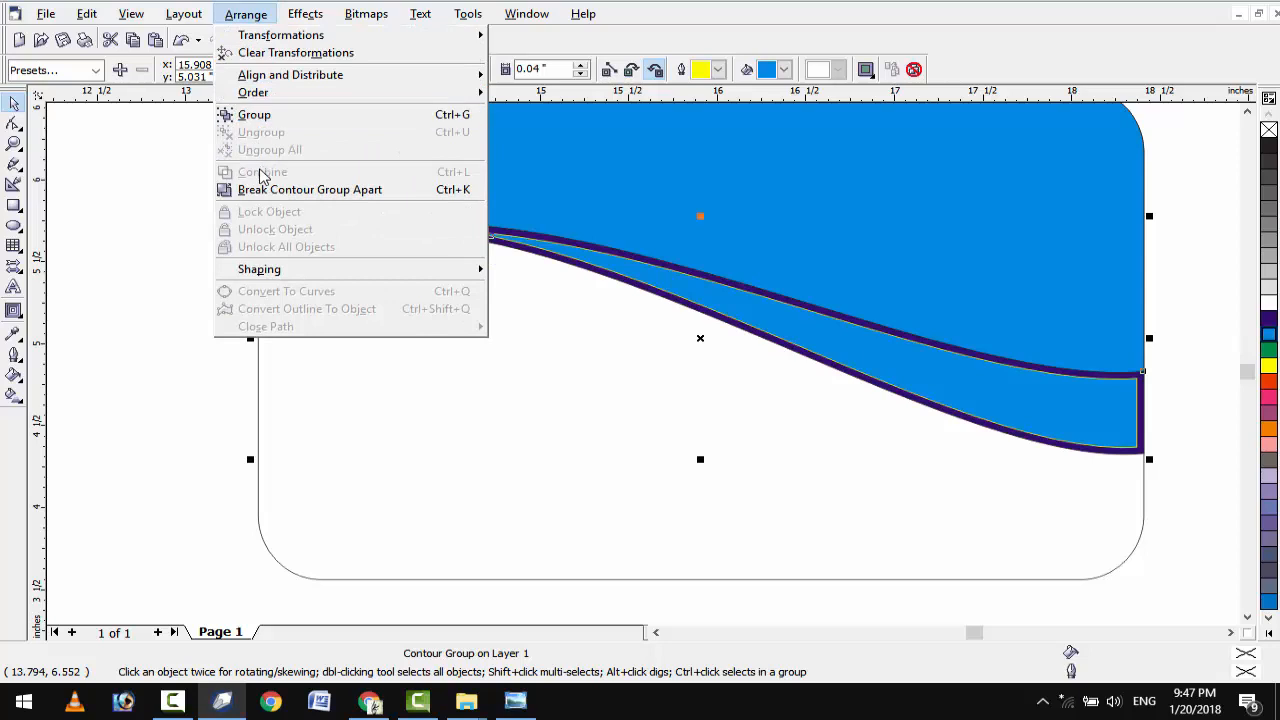
Break the contour group apart and select the inner contour curve.
left_click(318, 190)
left_click(1150, 445)
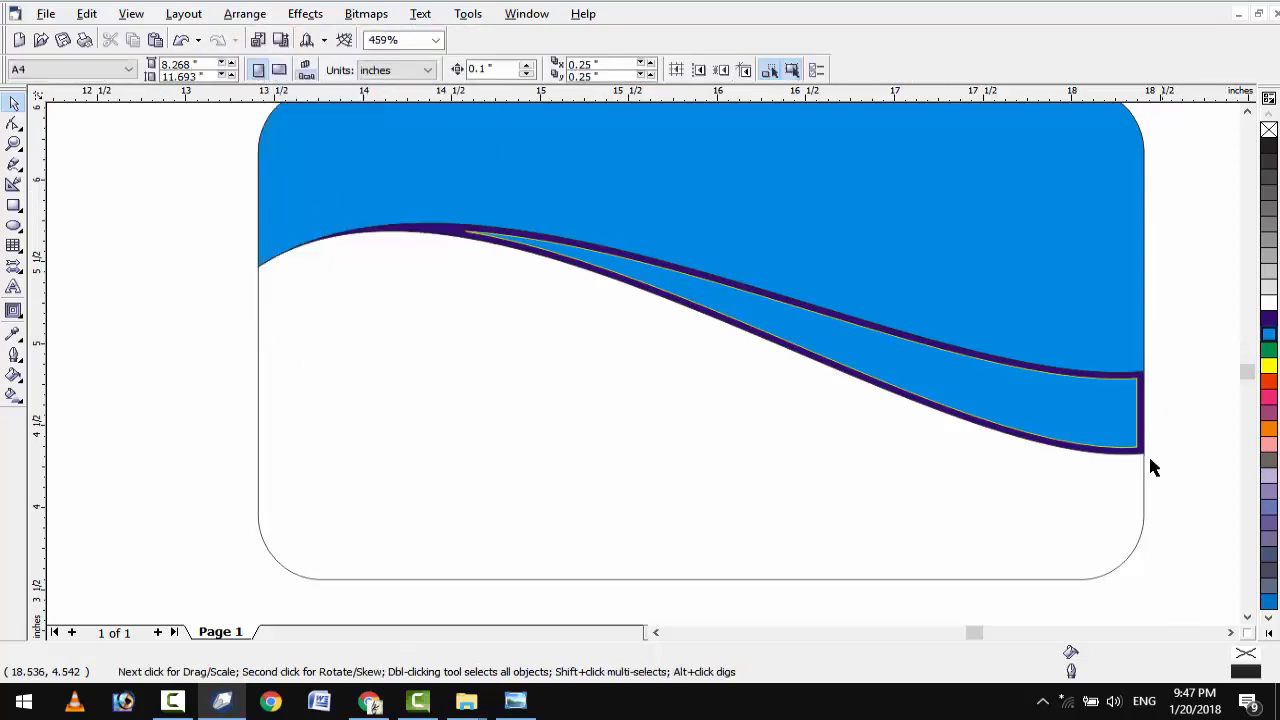
scroll(1200, 485, "up", 3)
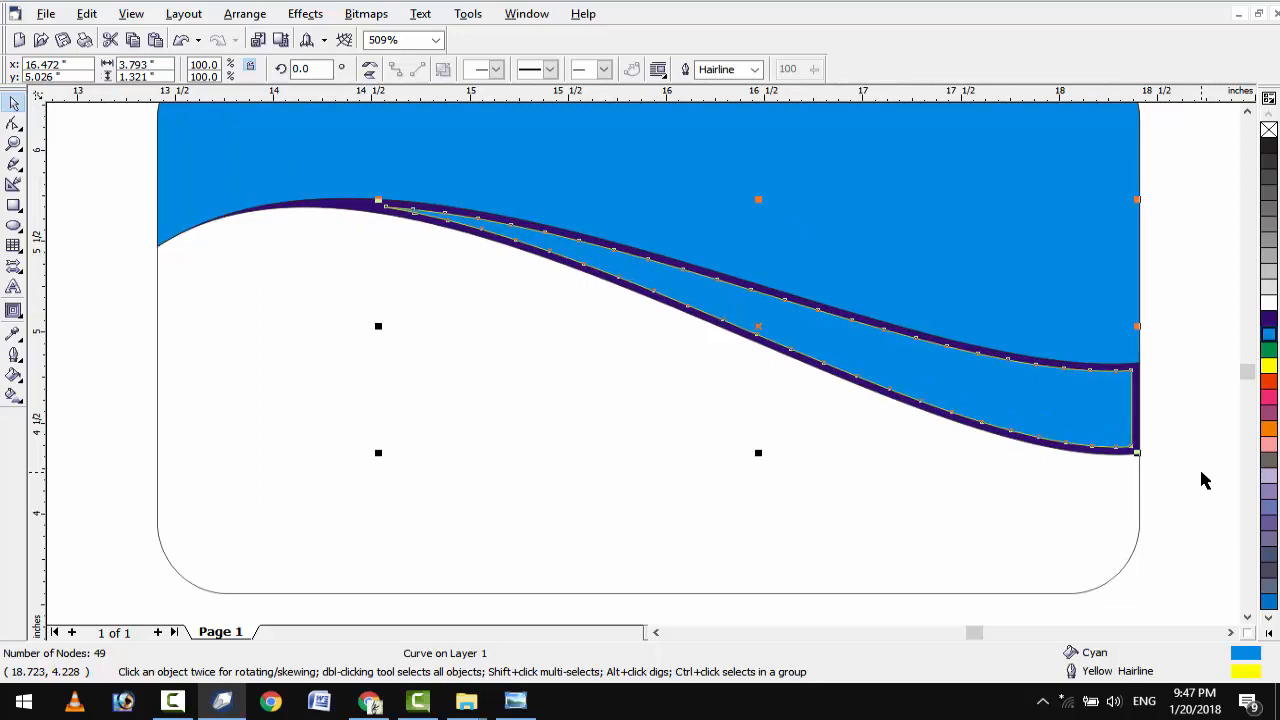
Nudge the inner curve's right-end nodes past the card edge and combine it with the band.
left_click(13, 122)
left_click_drag(1101, 473, 1101, 473)
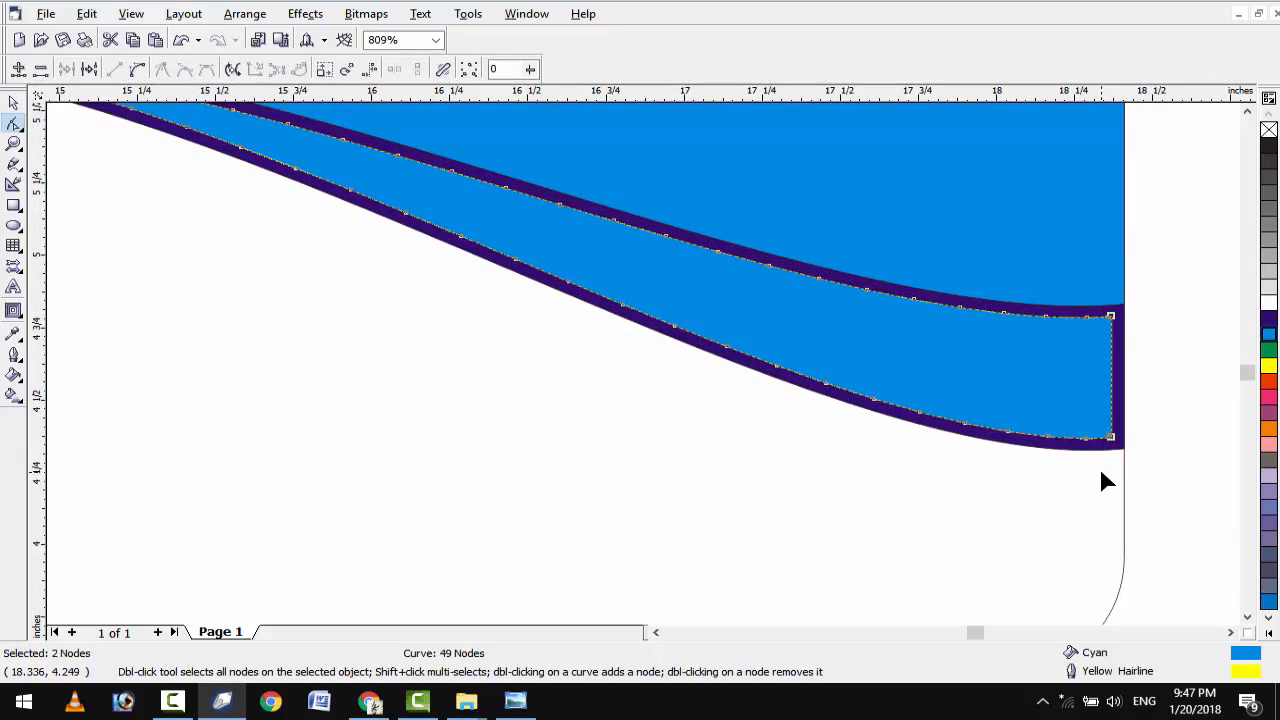
key("Right")
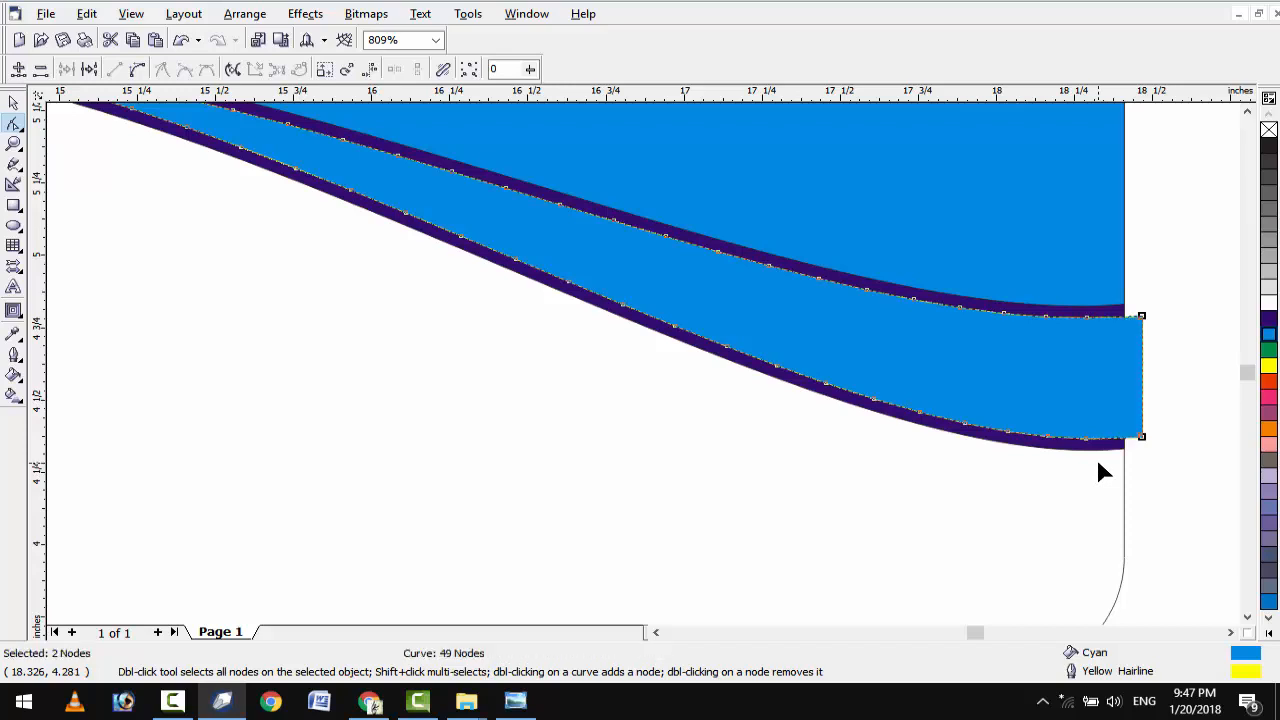
left_click(14, 104)
scroll(948, 376, "down", 1)
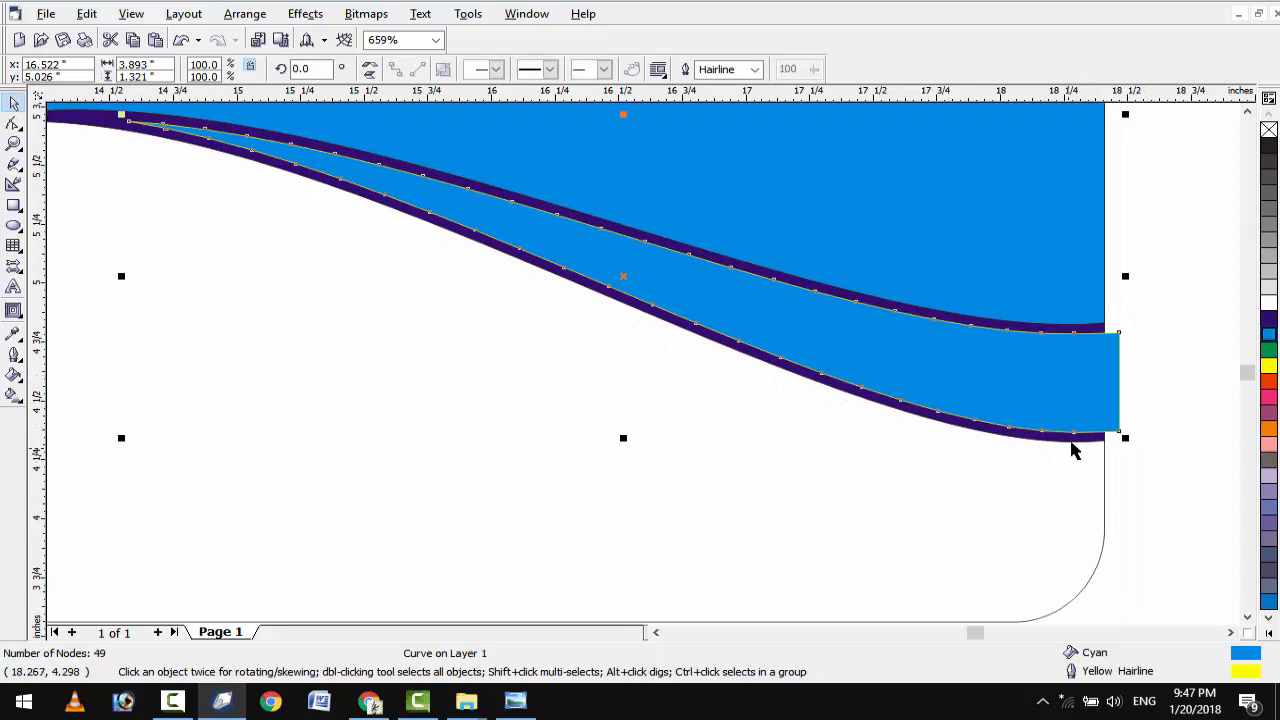
left_click(1071, 441, "shift")
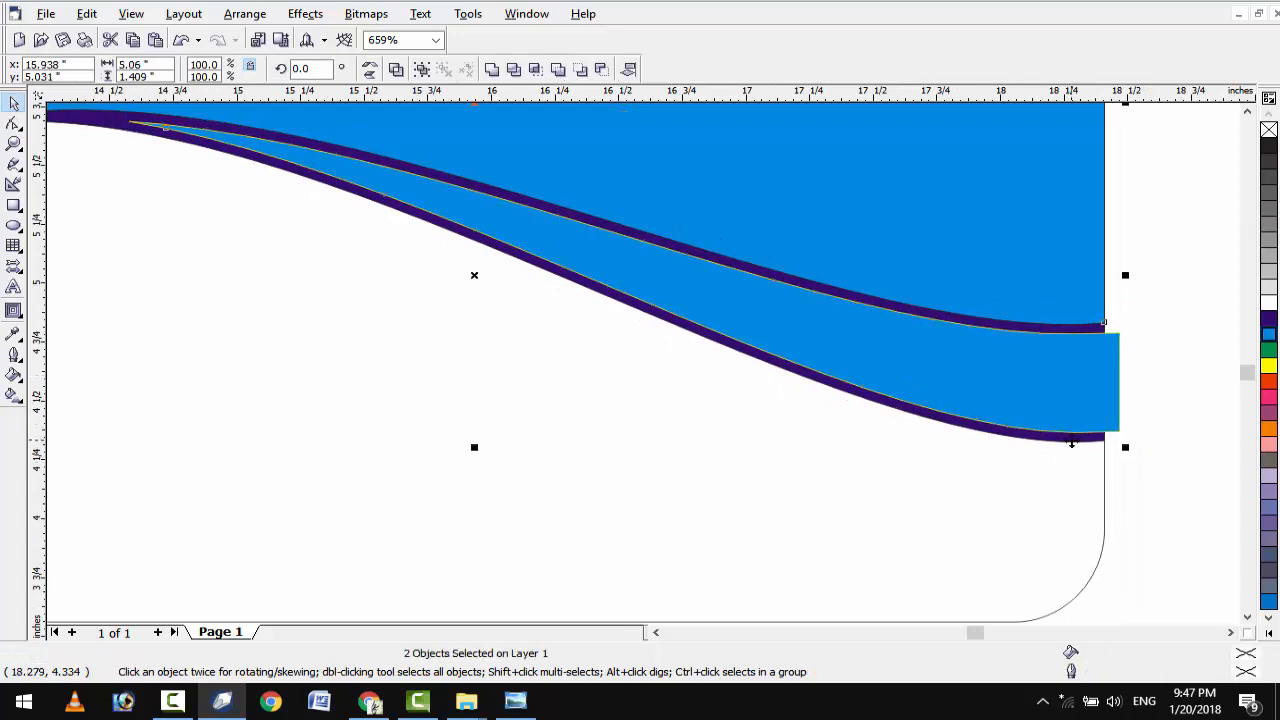
left_click(535, 71)
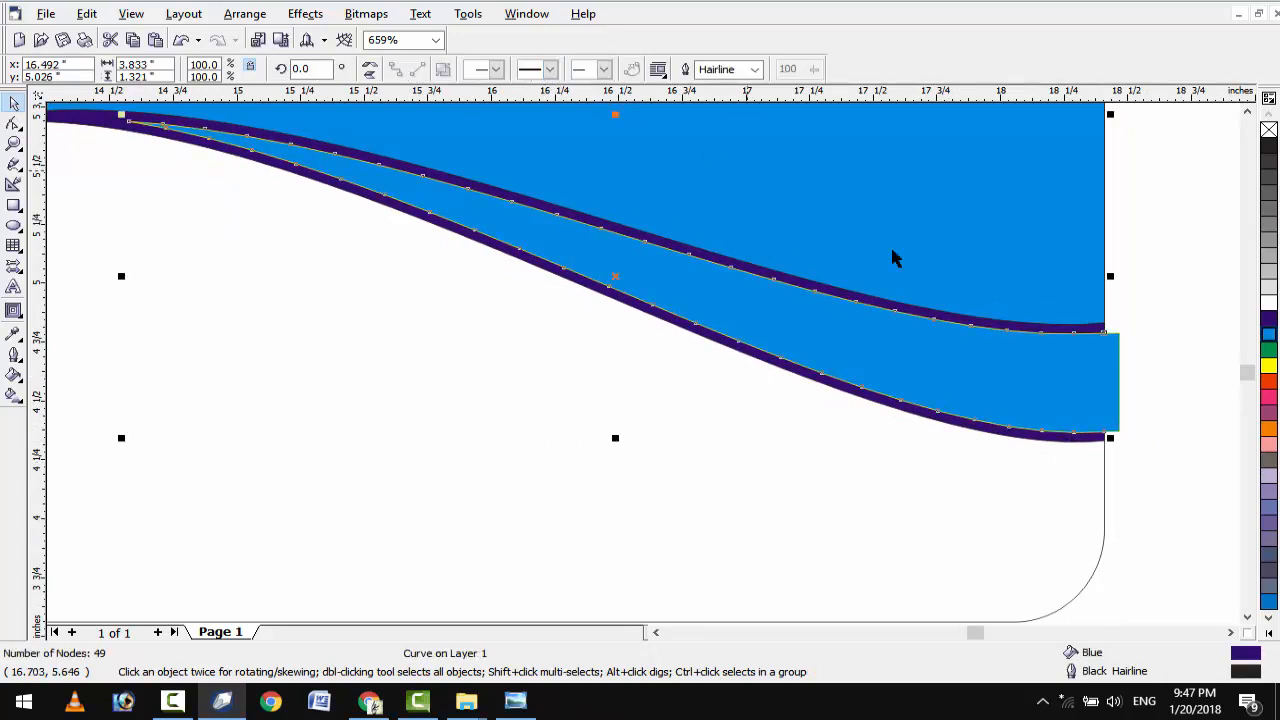
Delete the blue inner curve and fill the inner wave strip green.
left_click(1117, 420)
key("Delete")
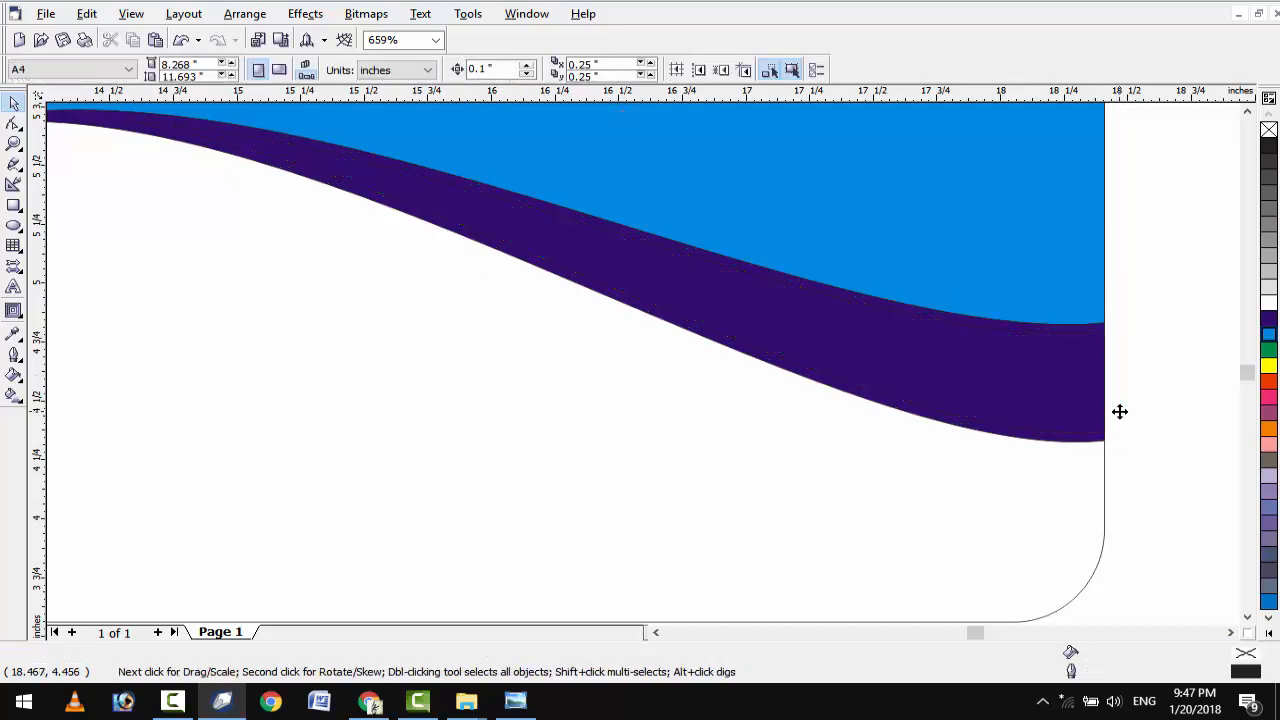
left_click(1044, 405)
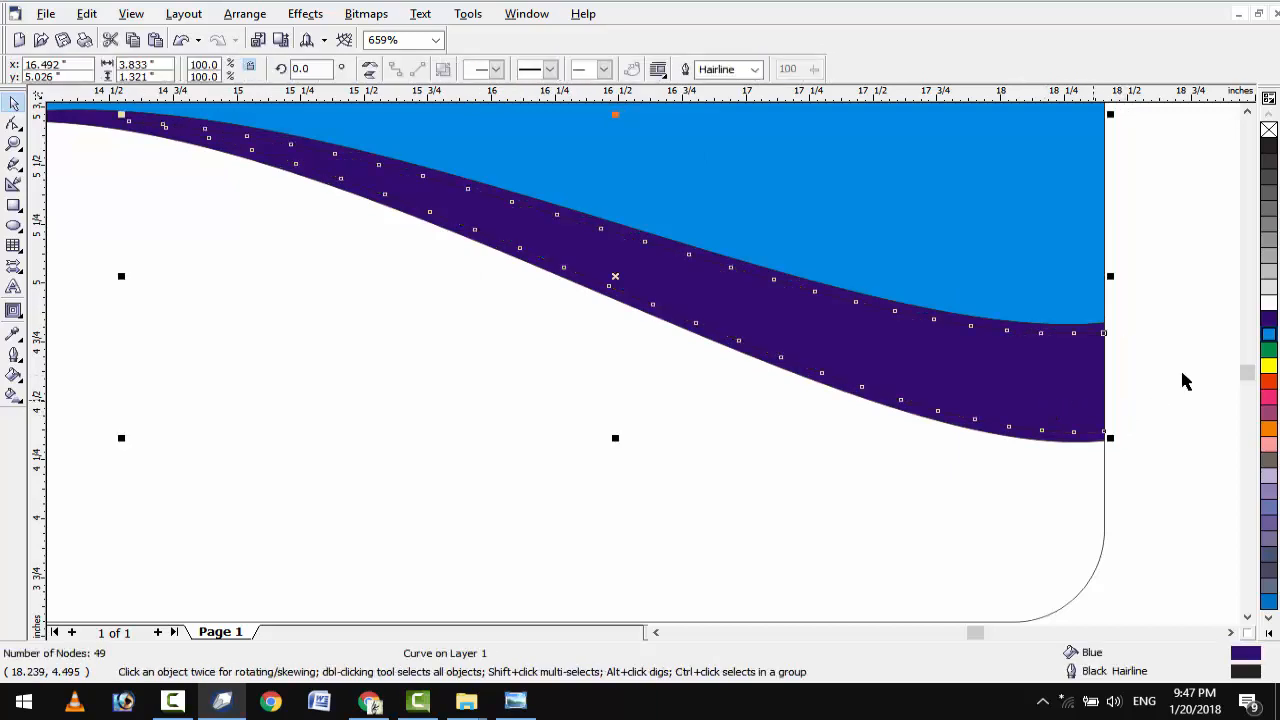
left_click(1268, 346)
left_click(1092, 456)
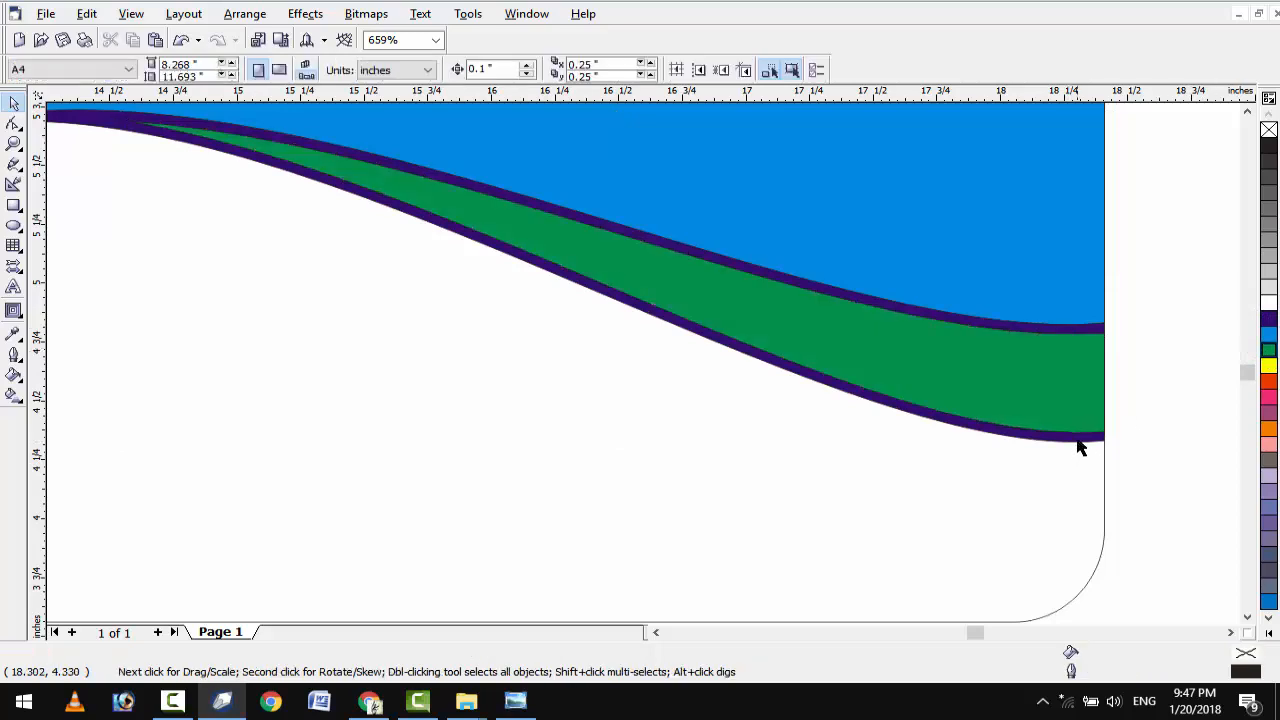
Remove the outer strip's outline and fill it red-orange.
left_click(1079, 441)
left_click(1268, 303)
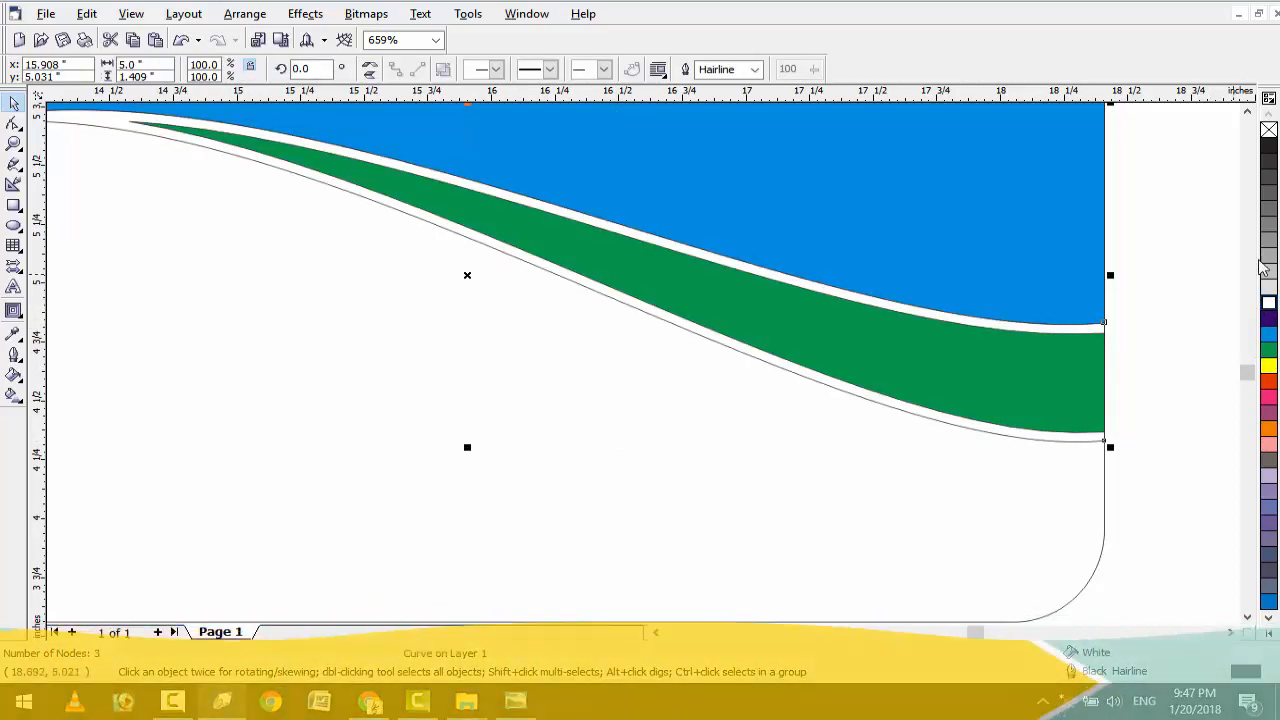
right_click(1268, 131)
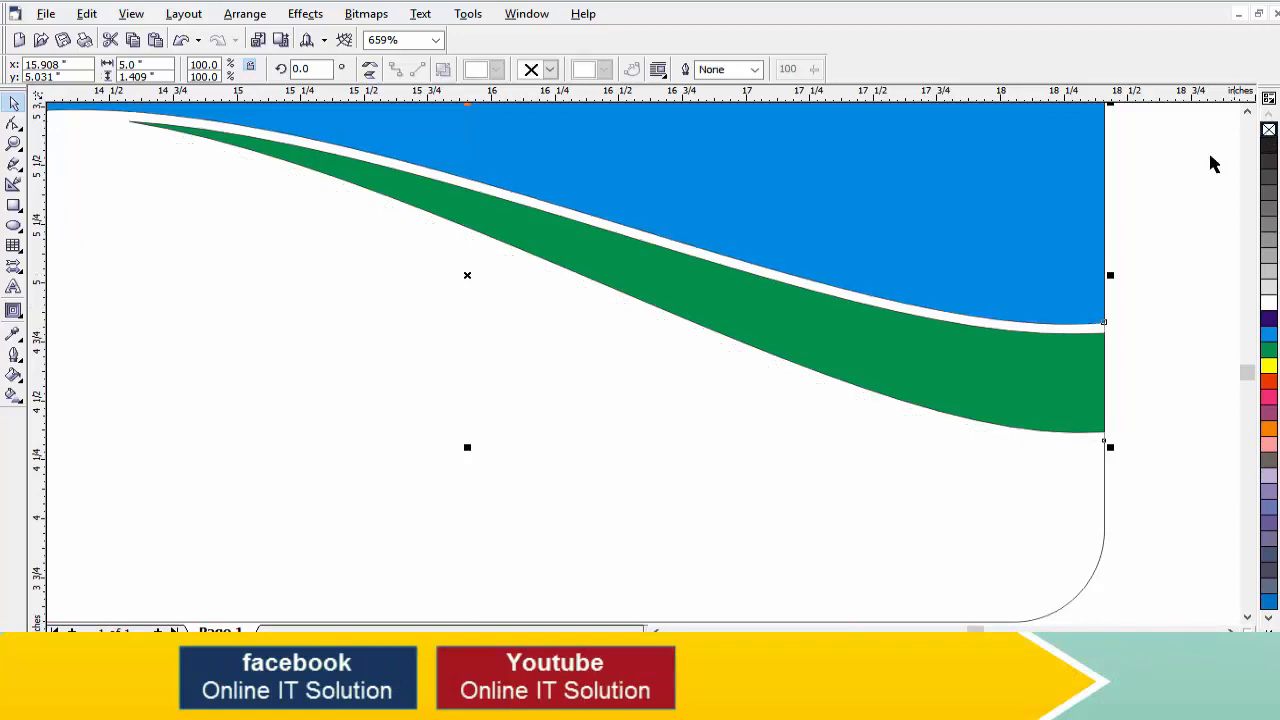
left_click(1268, 334)
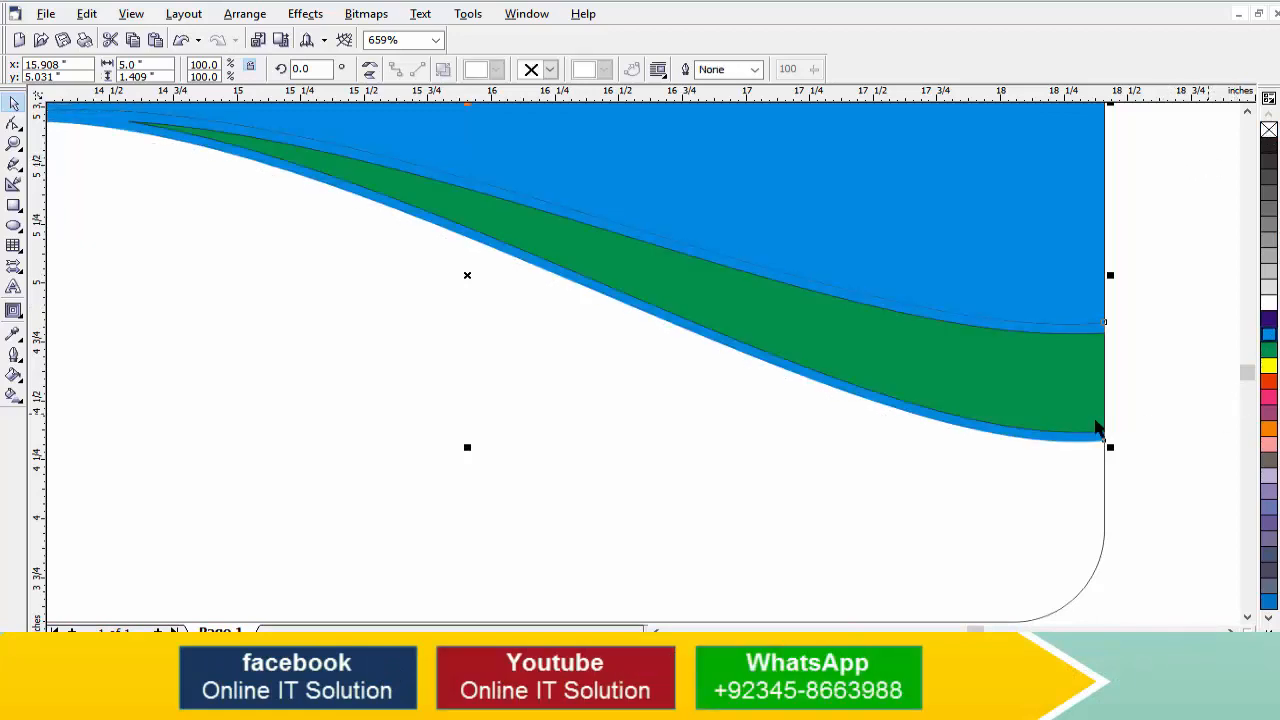
left_click(1268, 381)
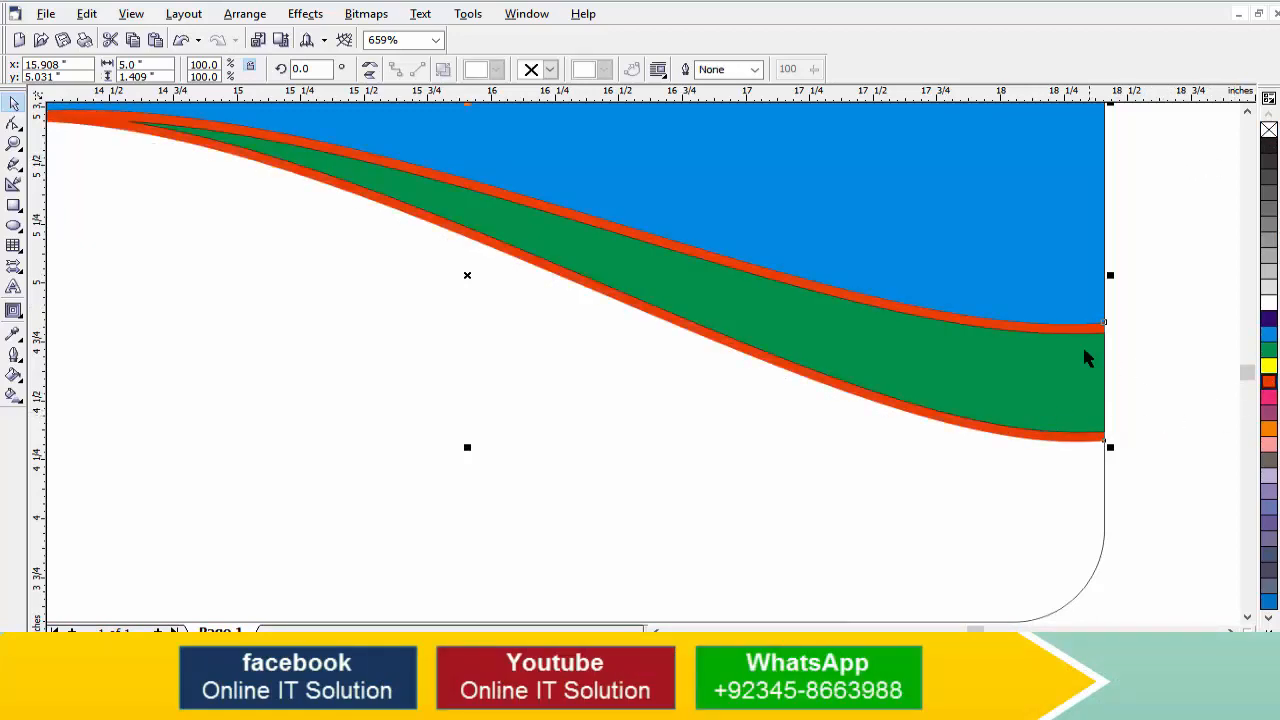
key("F4")
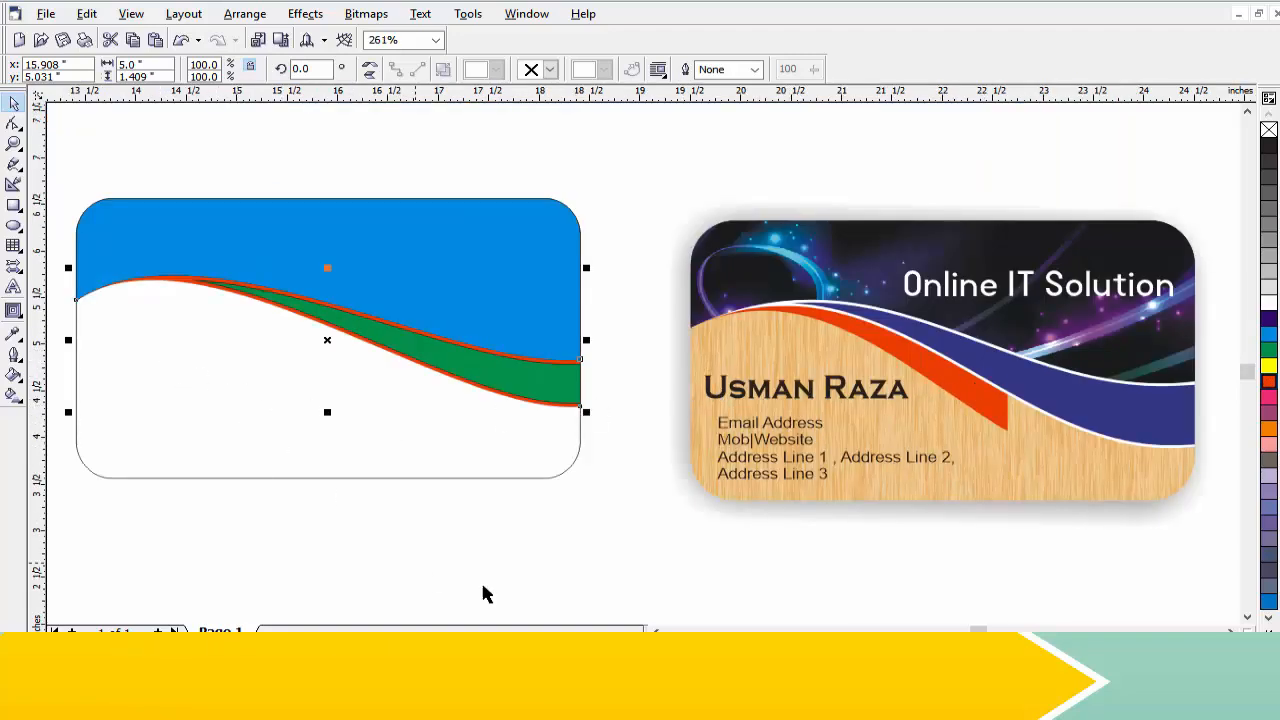
left_click(656, 632)
left_click(656, 632)
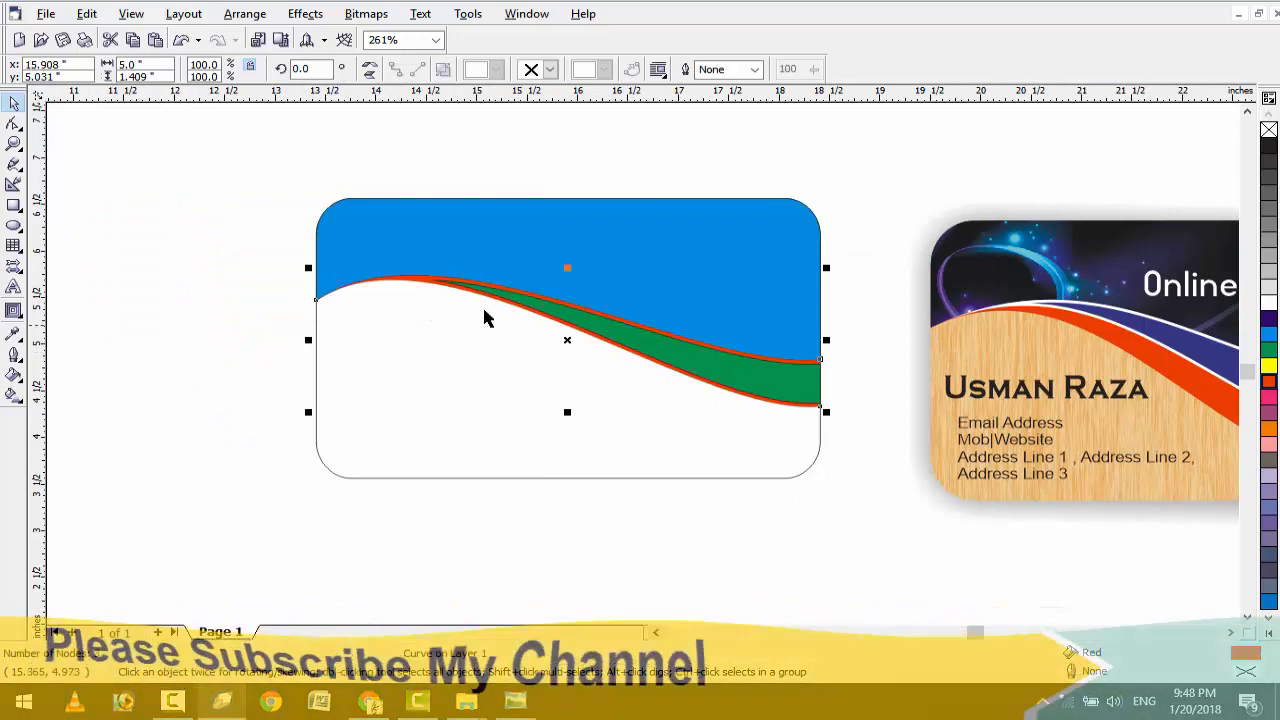
scroll(487, 320, "up", 2)
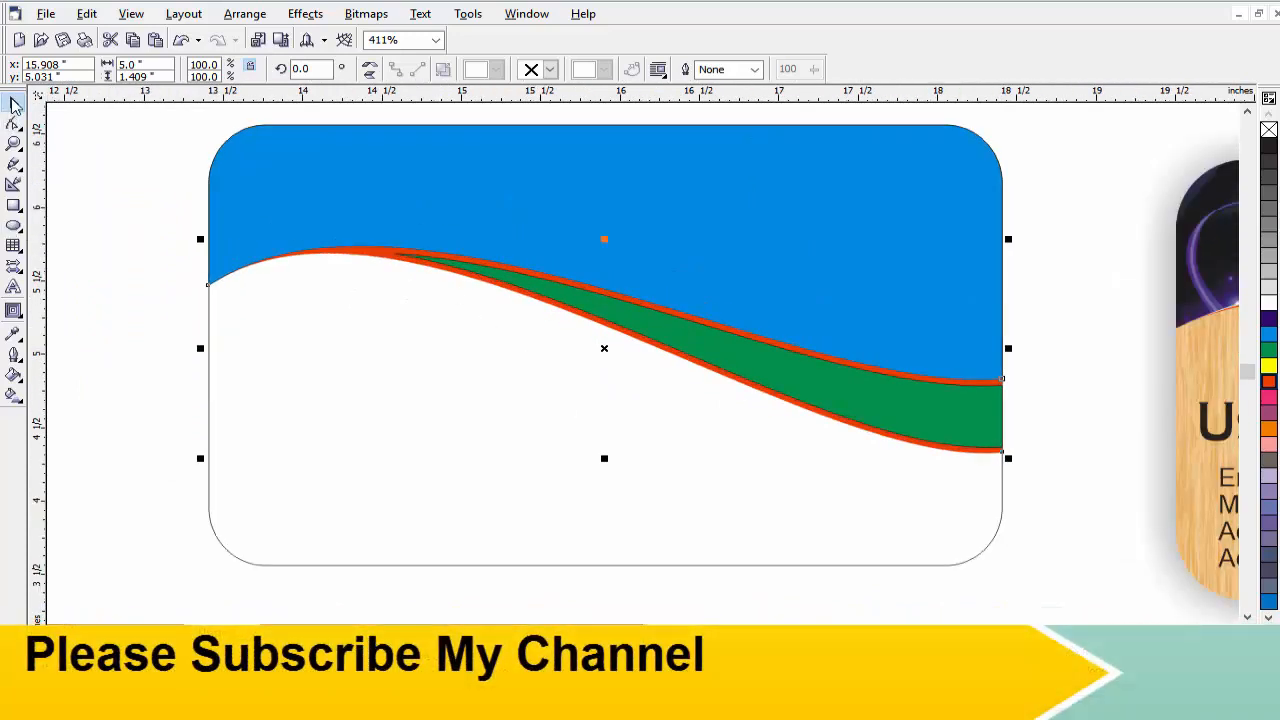
left_click(1052, 441)
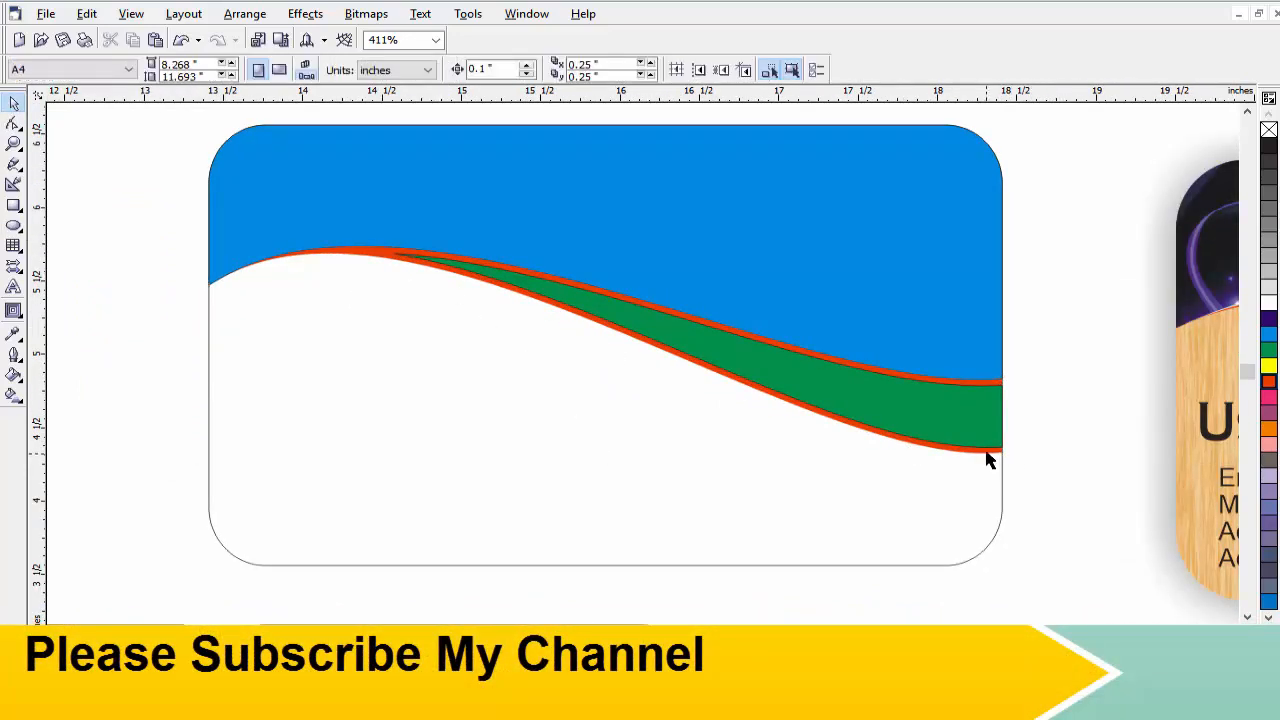
left_click(985, 451)
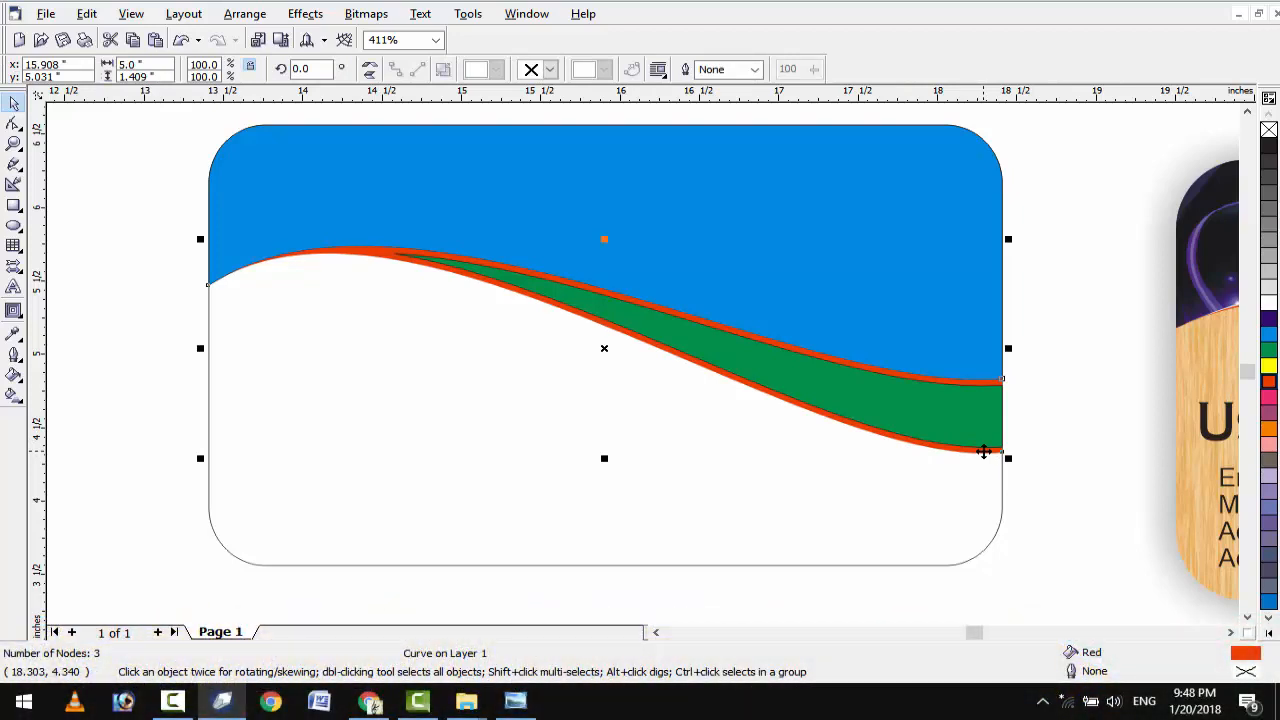
Add nodes to the red-orange strip, delete two, and pull its lower edge into a wide swoosh.
key("F10")
scroll(624, 307, "up", 2)
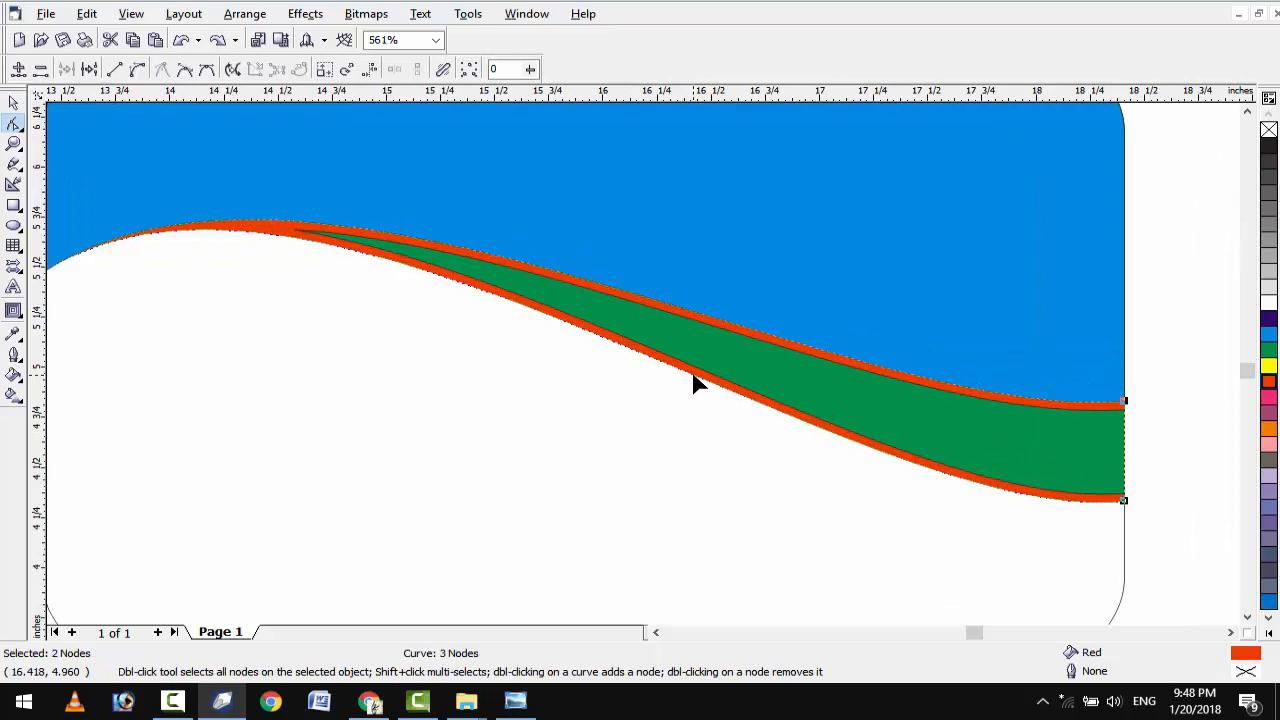
double_click(693, 377)
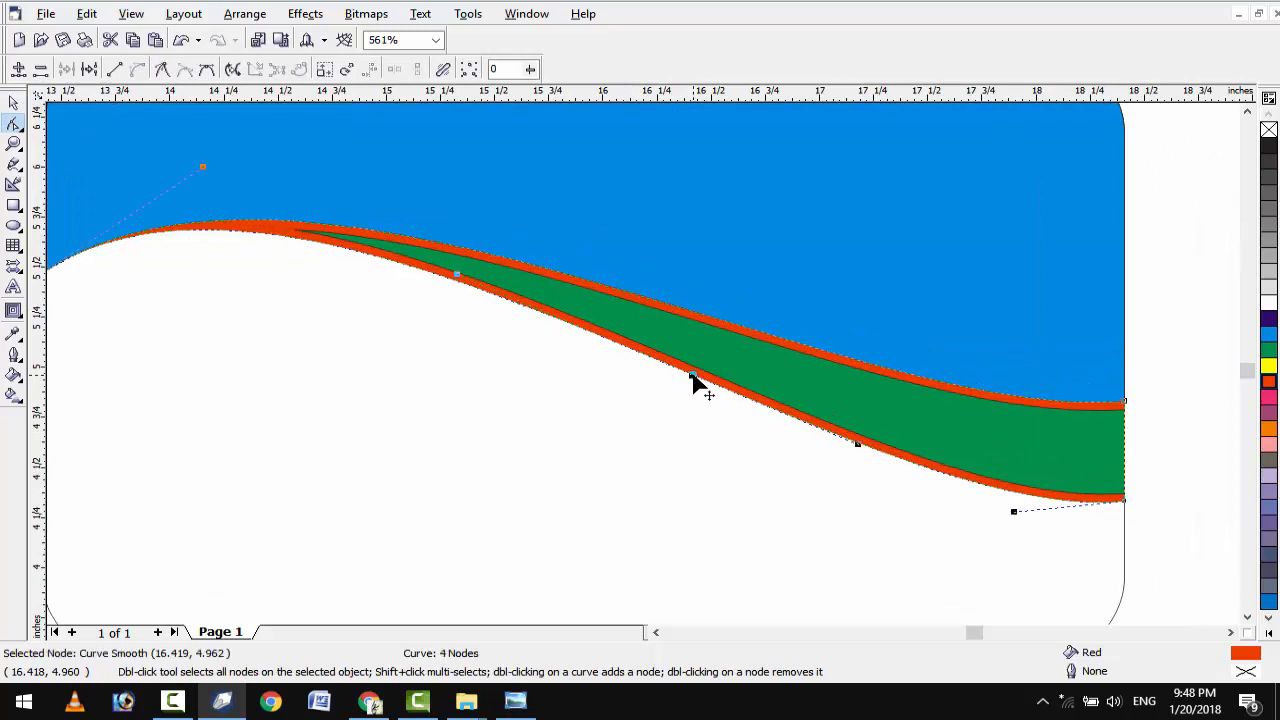
double_click(698, 313)
left_click_drag(1149, 550, 1149, 550)
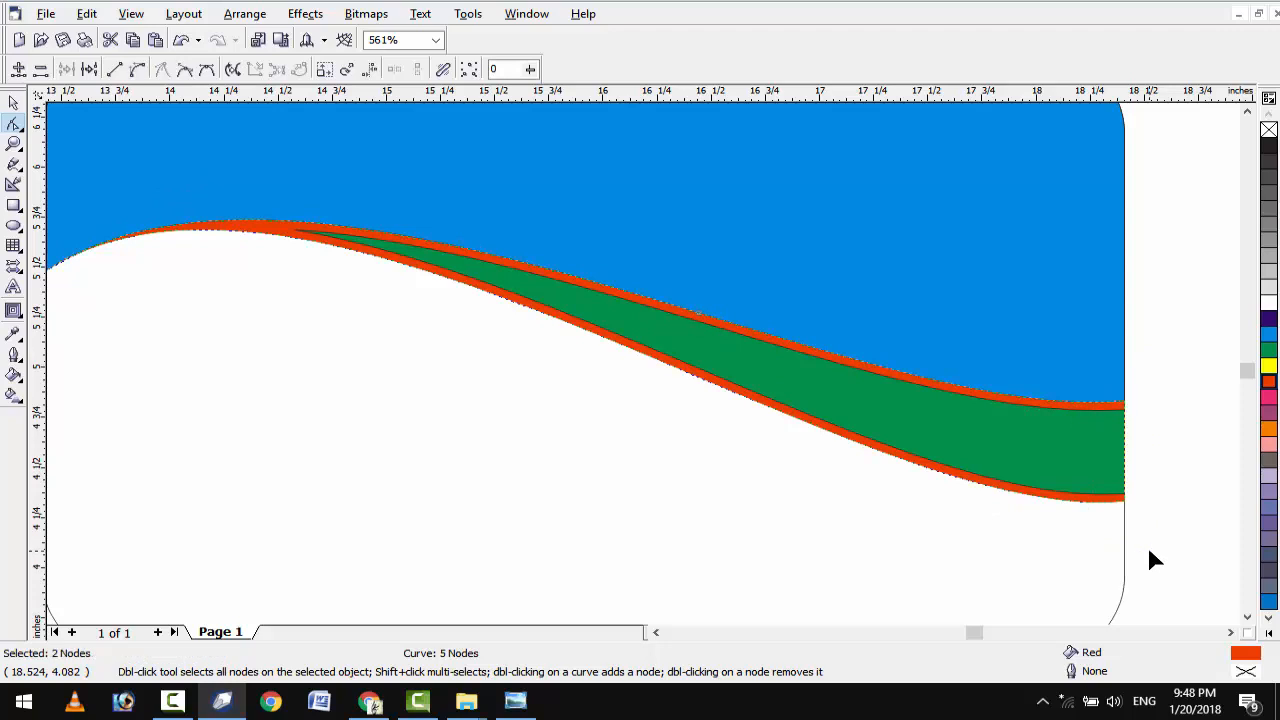
key("Delete")
scroll(776, 490, "down", 3)
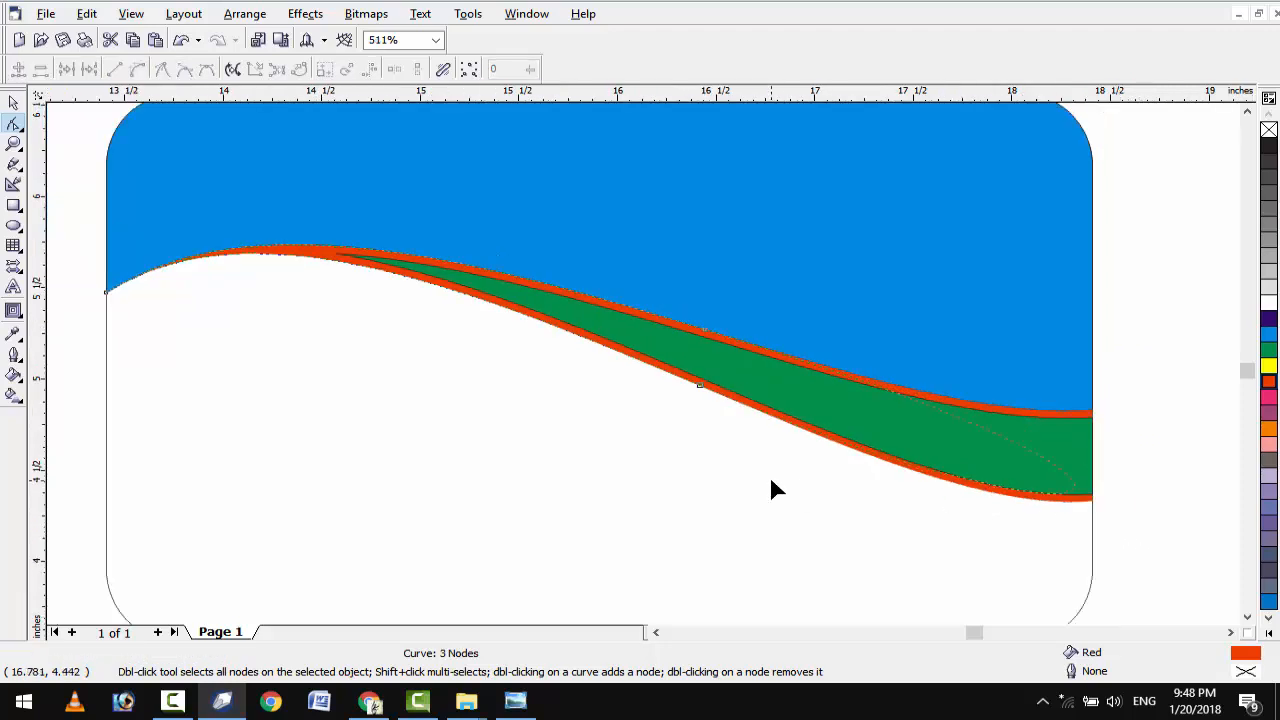
scroll(700, 371, "up", 3)
left_click_drag(685, 374, 666, 428)
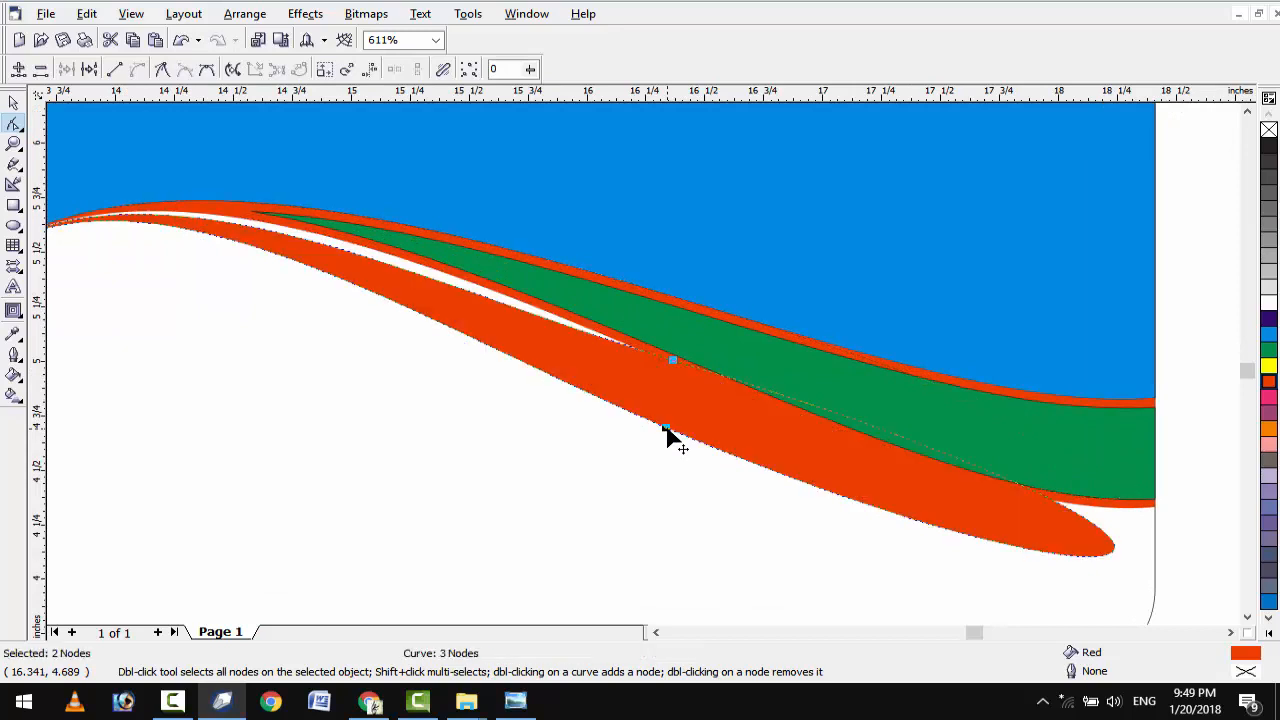
Shorten the swoosh tip and convert its end segment to a straight line.
double_click(1118, 557)
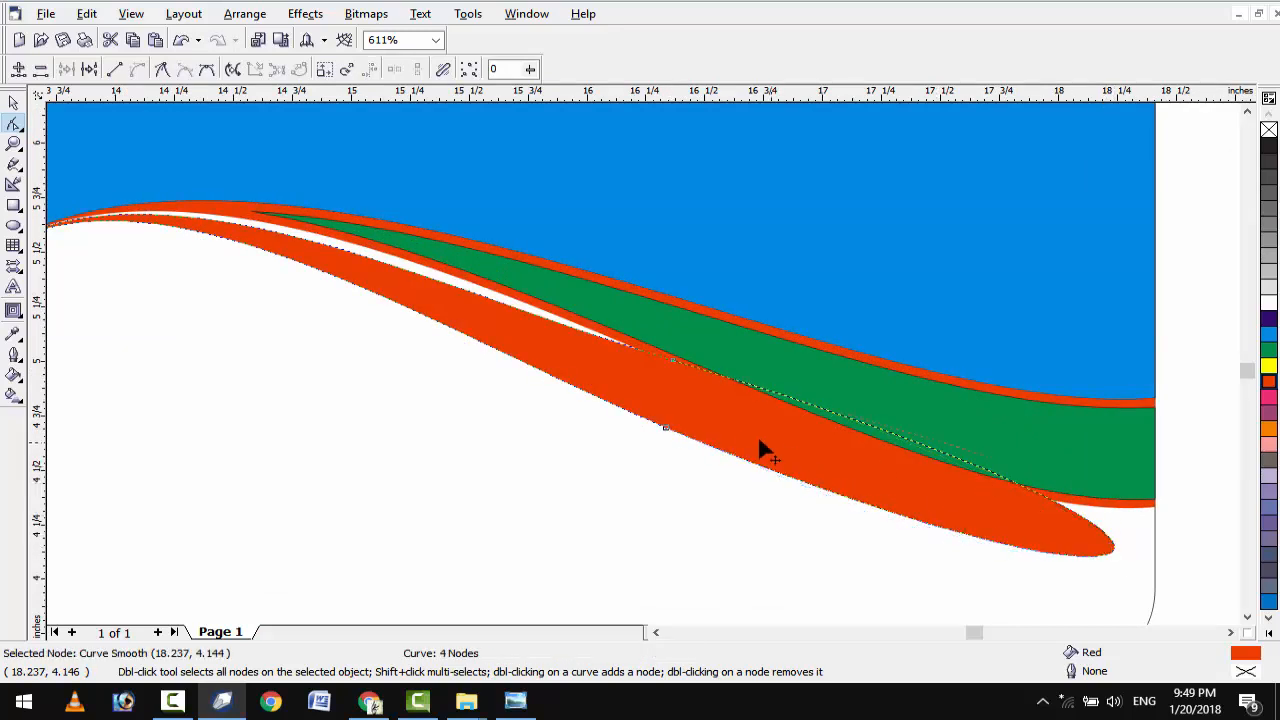
left_click_drag(715, 415, 714, 413)
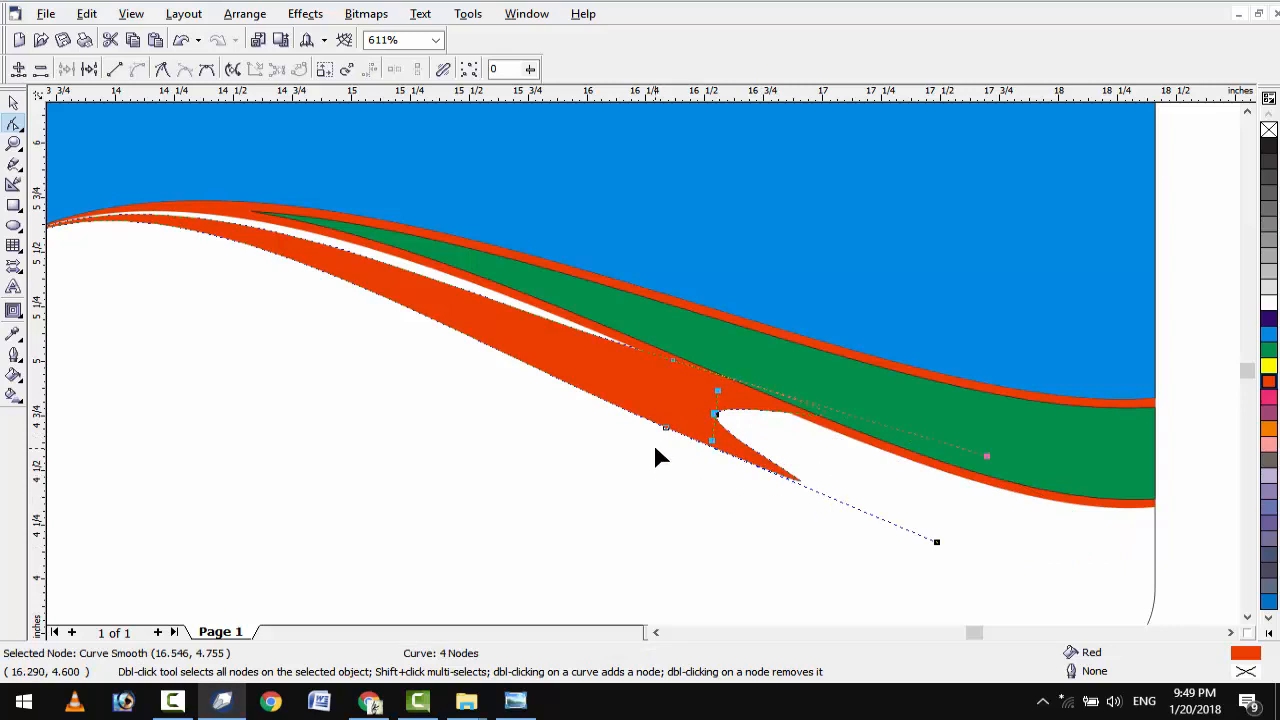
key("Delete")
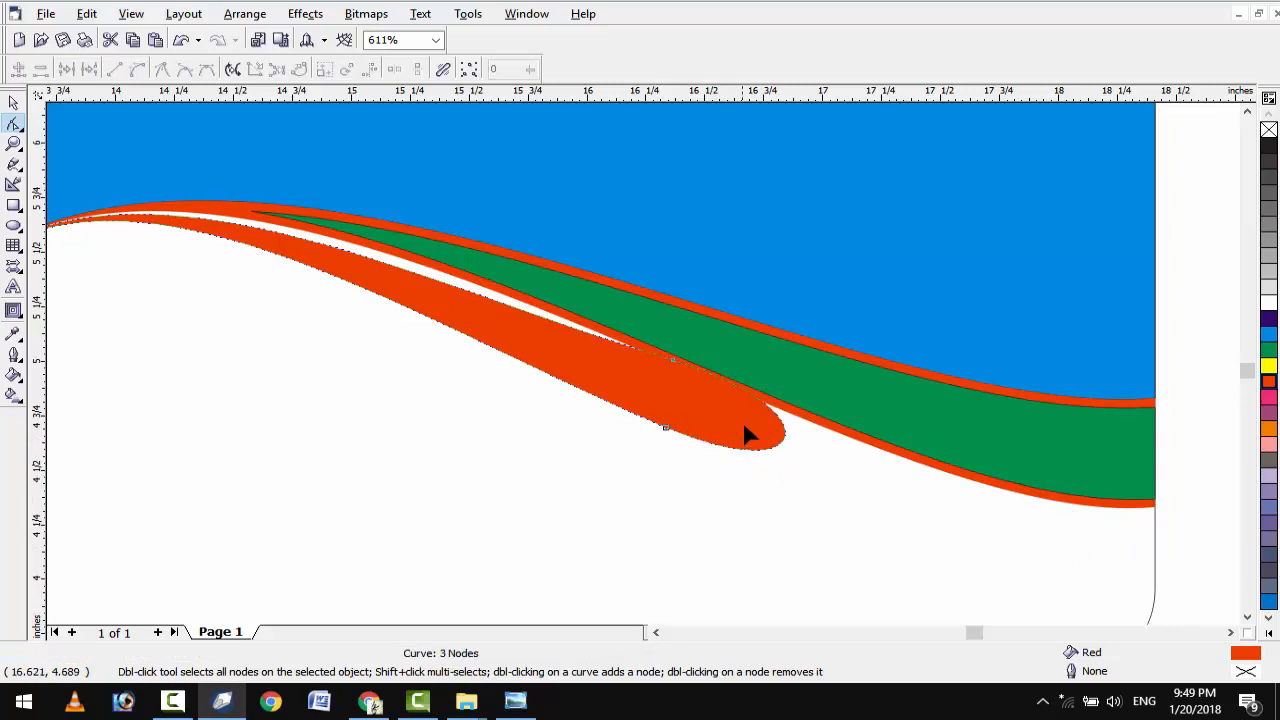
double_click(717, 446)
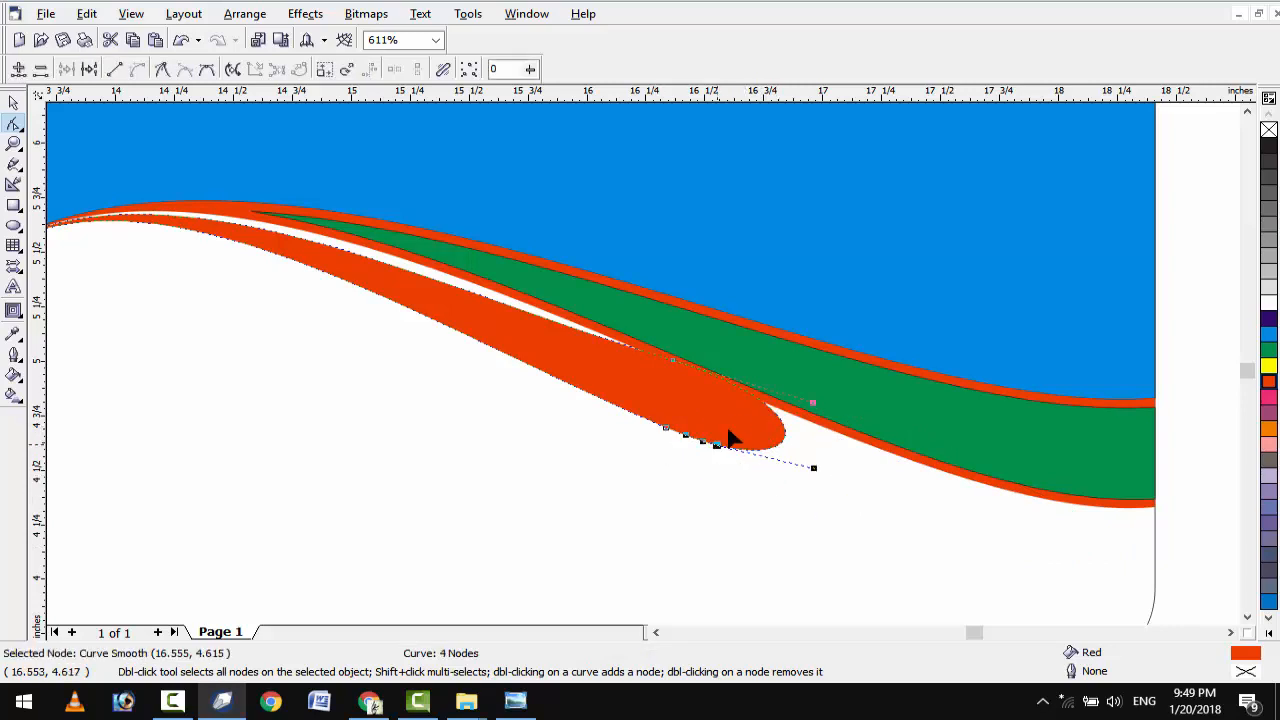
double_click(741, 393)
left_click_drag(827, 414, 696, 521)
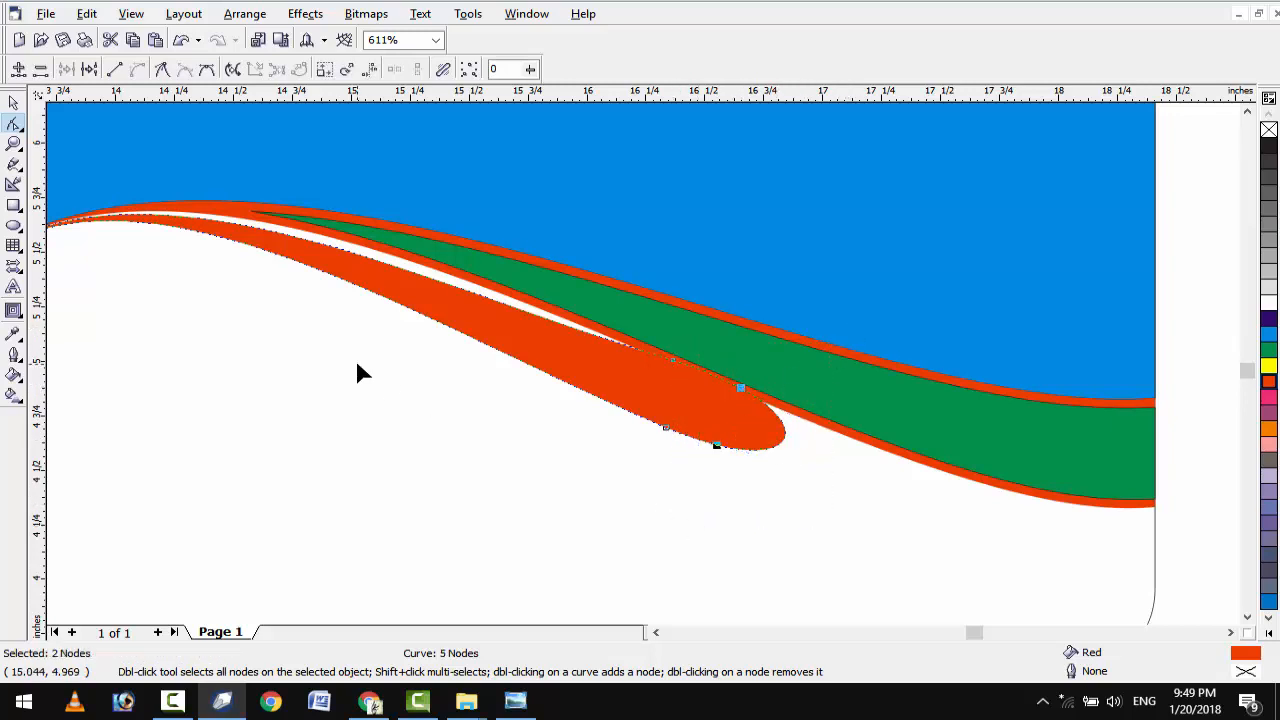
left_click(114, 69)
Add a node on the swoosh edge and align the cut edge vertically.
scroll(661, 437, "up", 2)
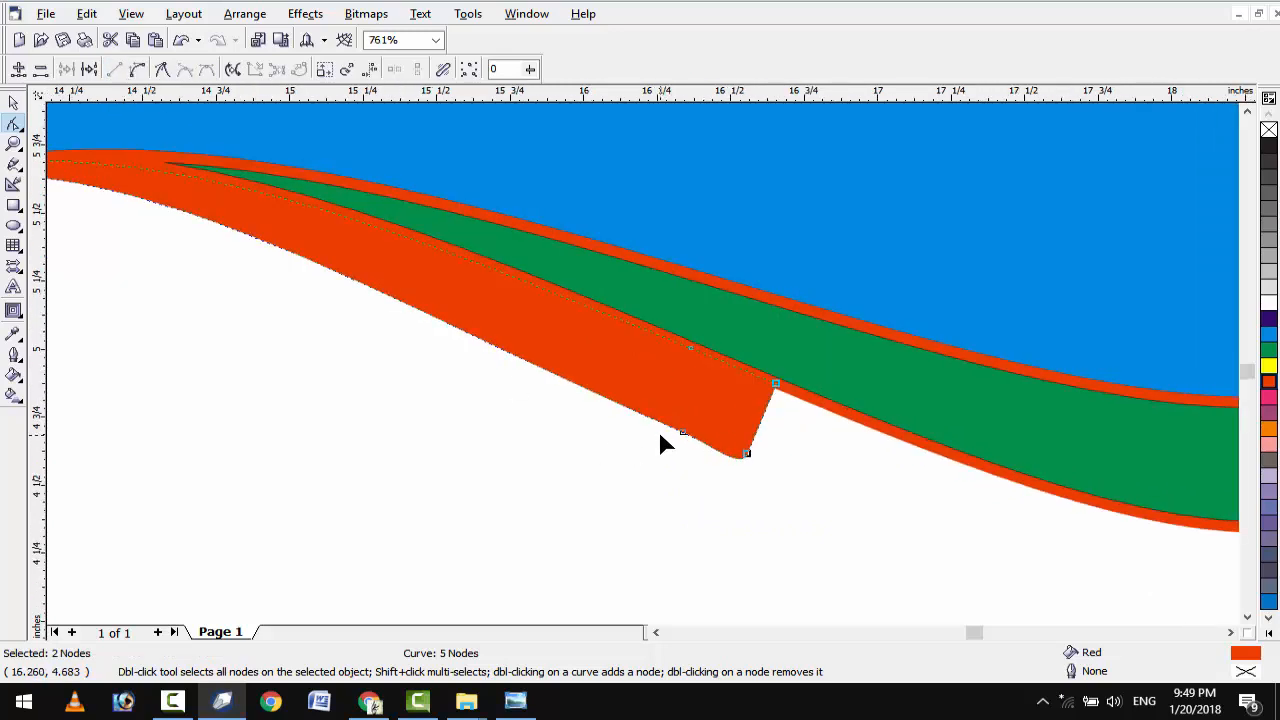
scroll(794, 446, "up", 1)
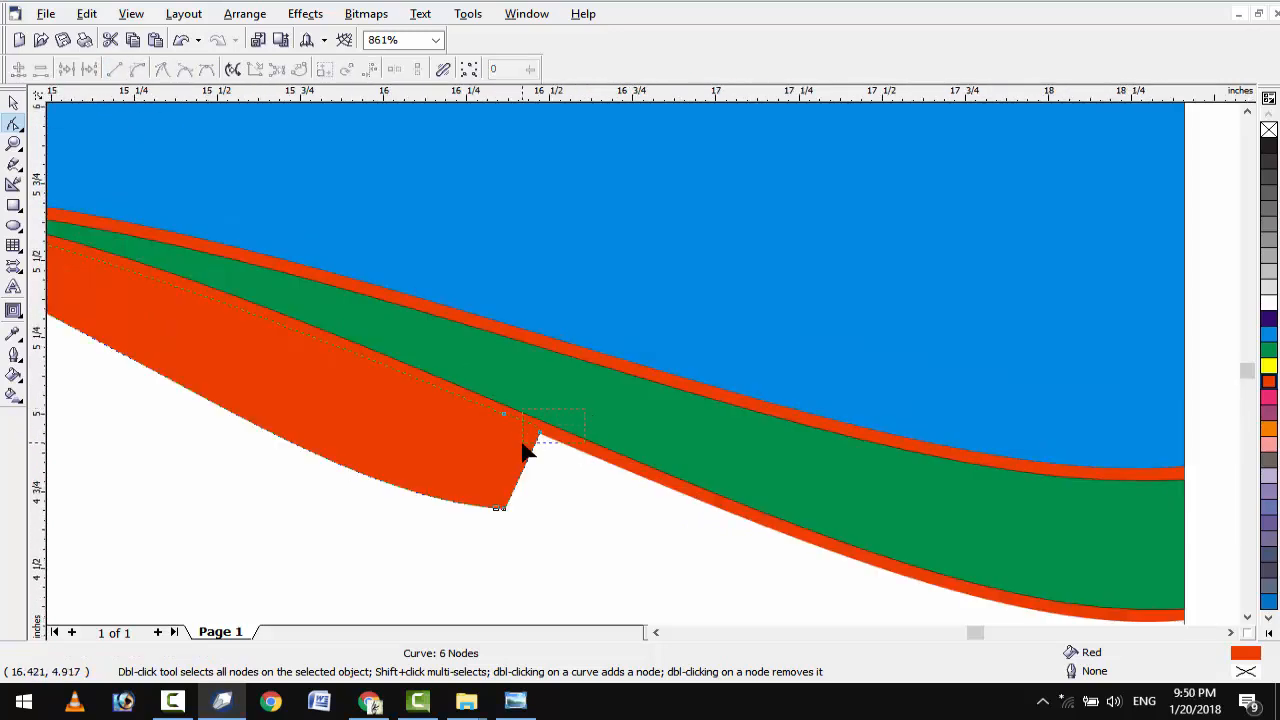
double_click(539, 431)
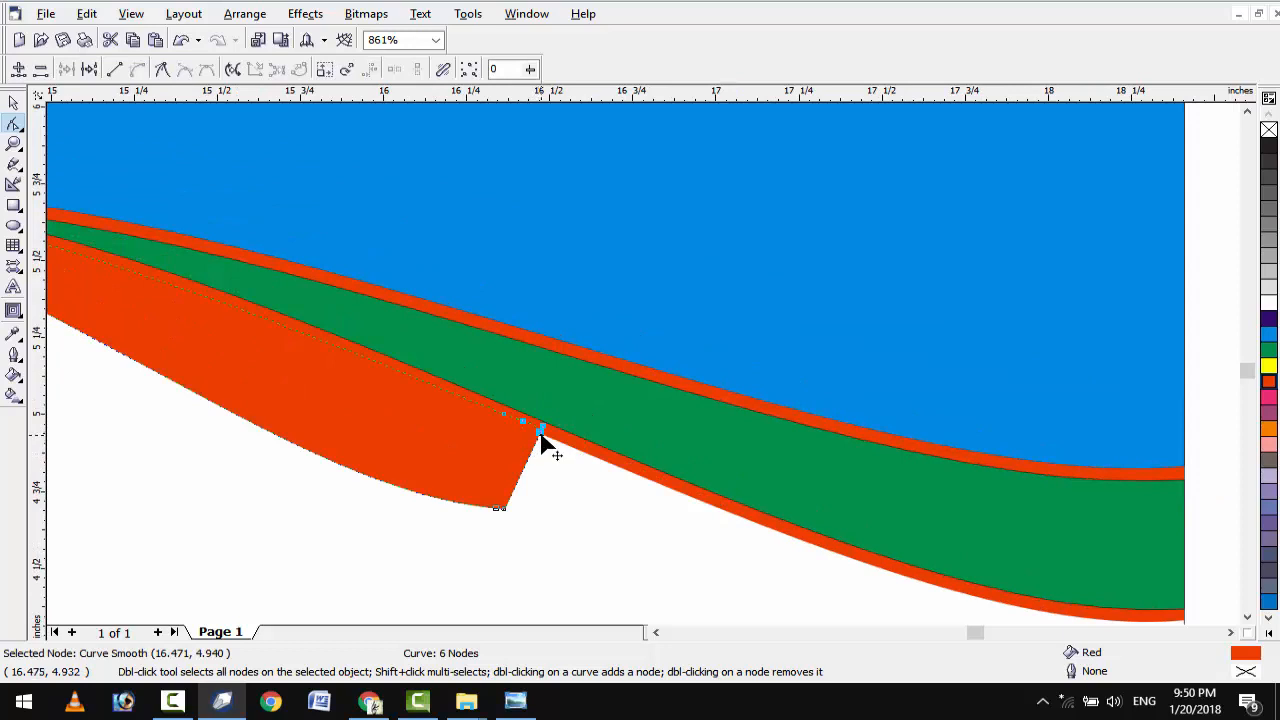
left_click_drag(539, 430, 505, 403)
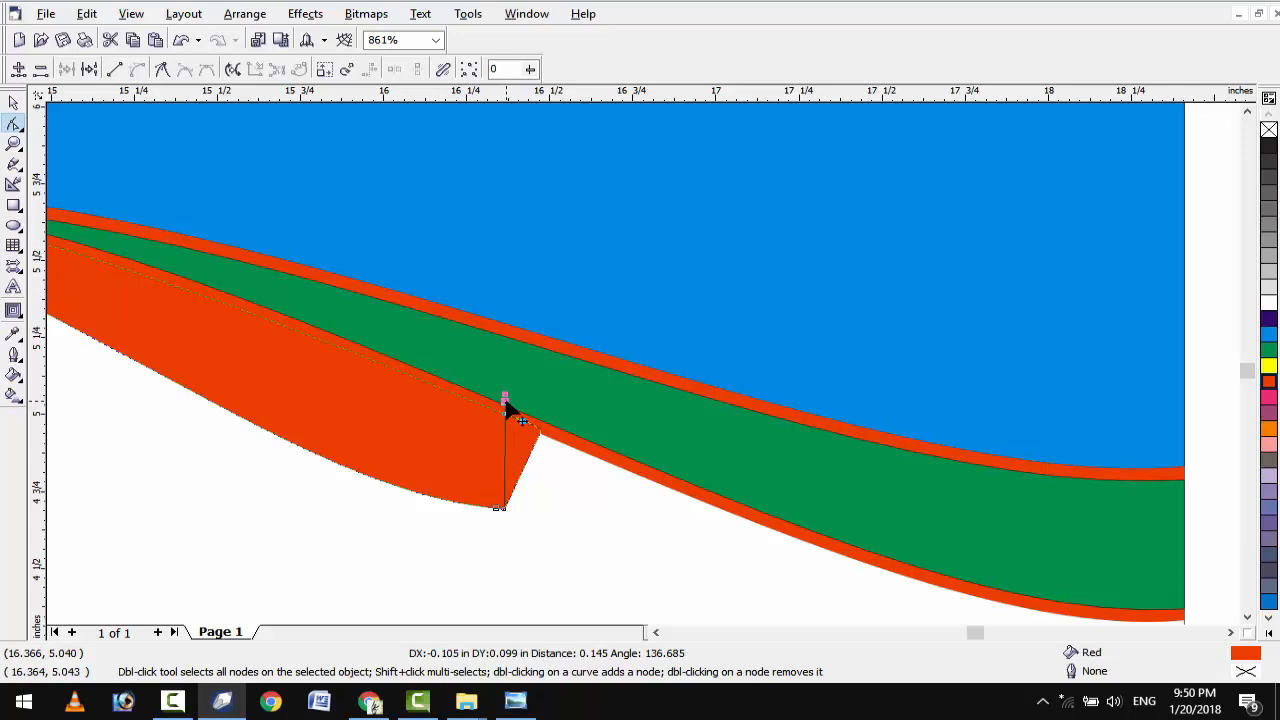
left_click_drag(505, 403, 506, 406)
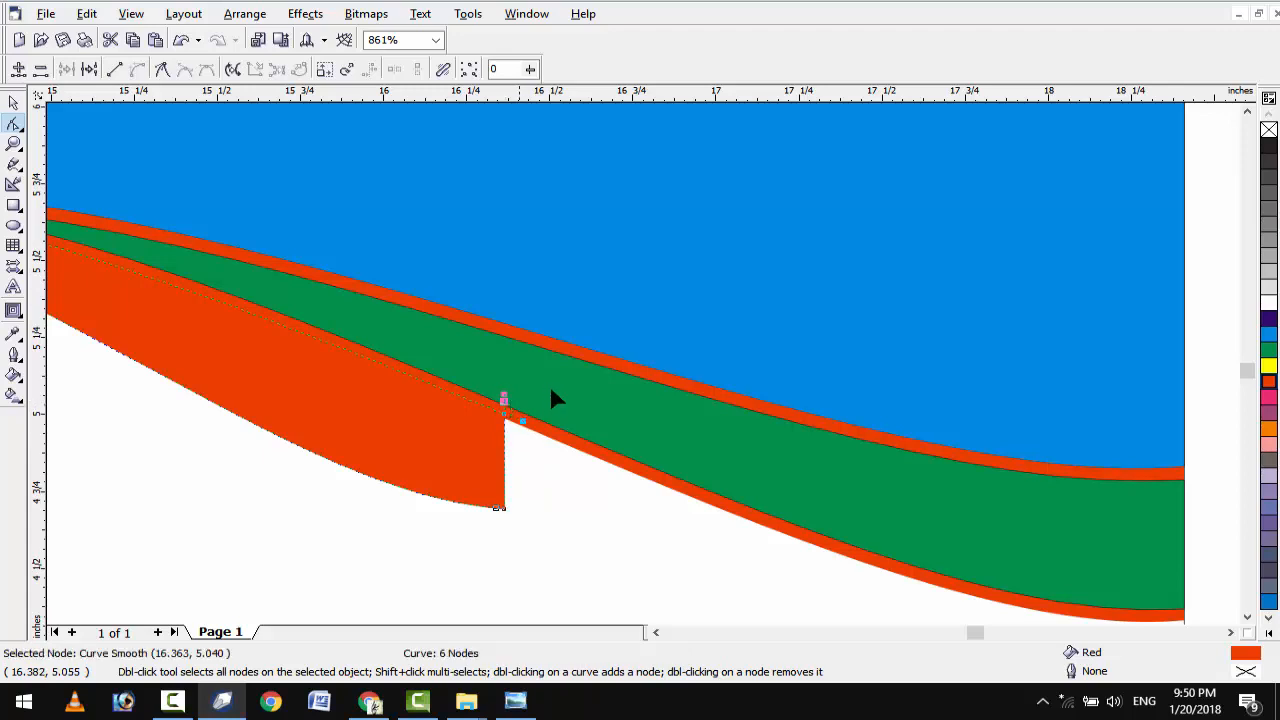
scroll(333, 412, "down", 2)
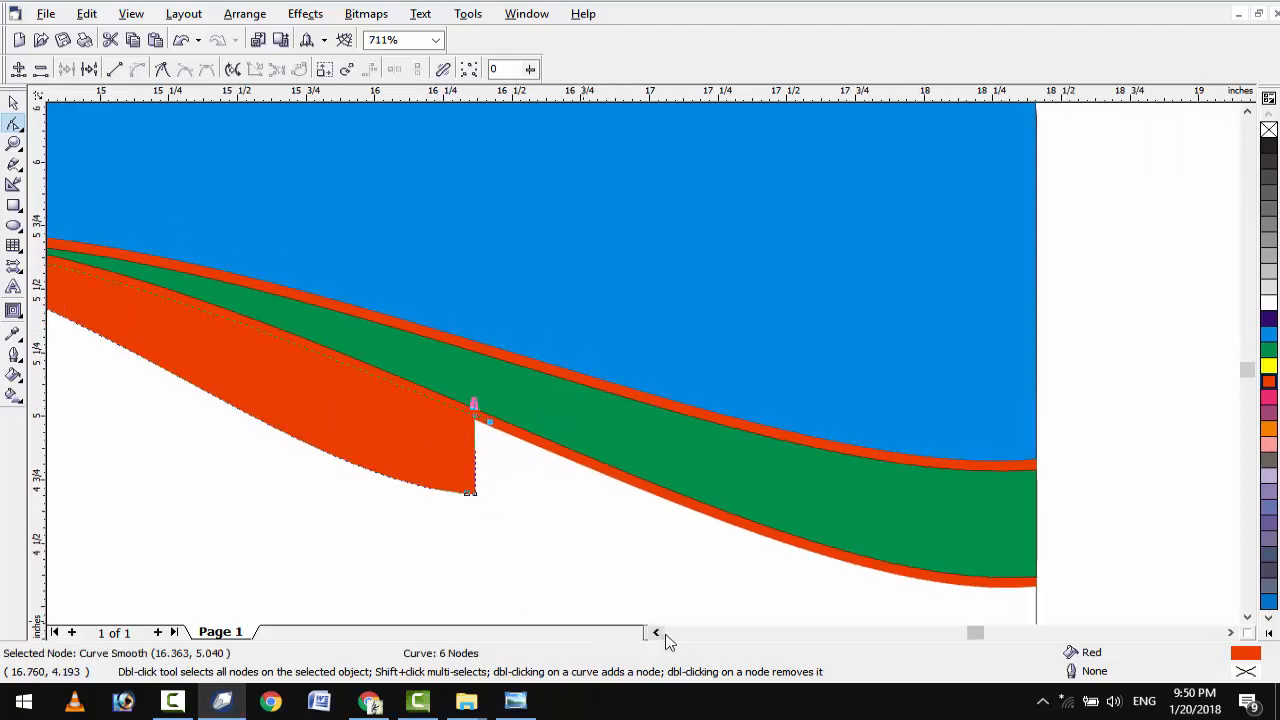
left_click(656, 633)
left_click(656, 633)
left_click(656, 633)
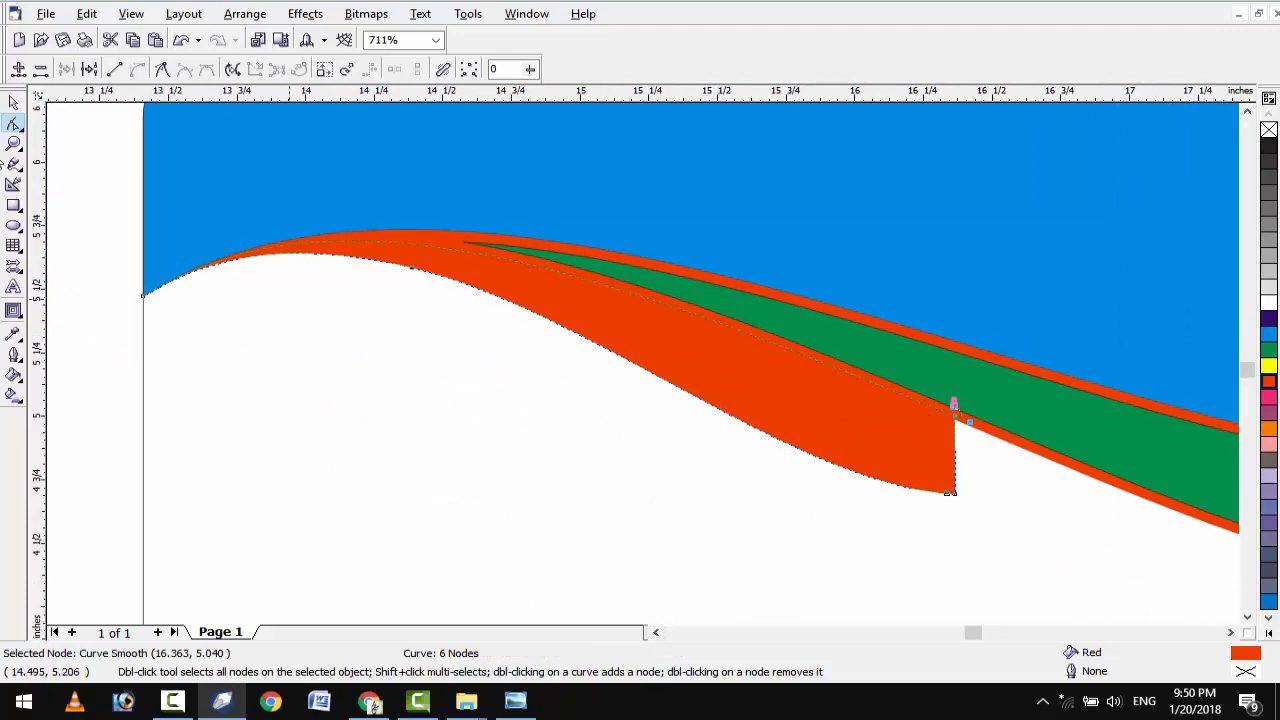
left_click(12, 101)
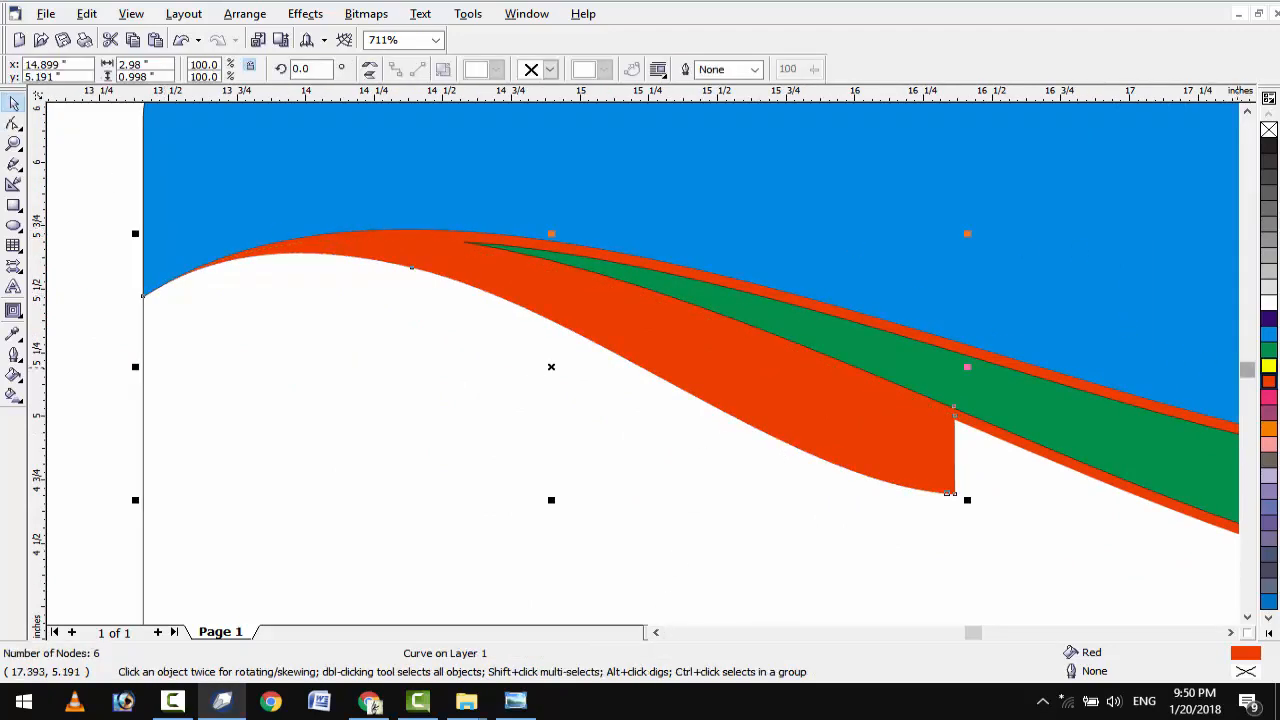
left_click(1268, 366)
key("F10")
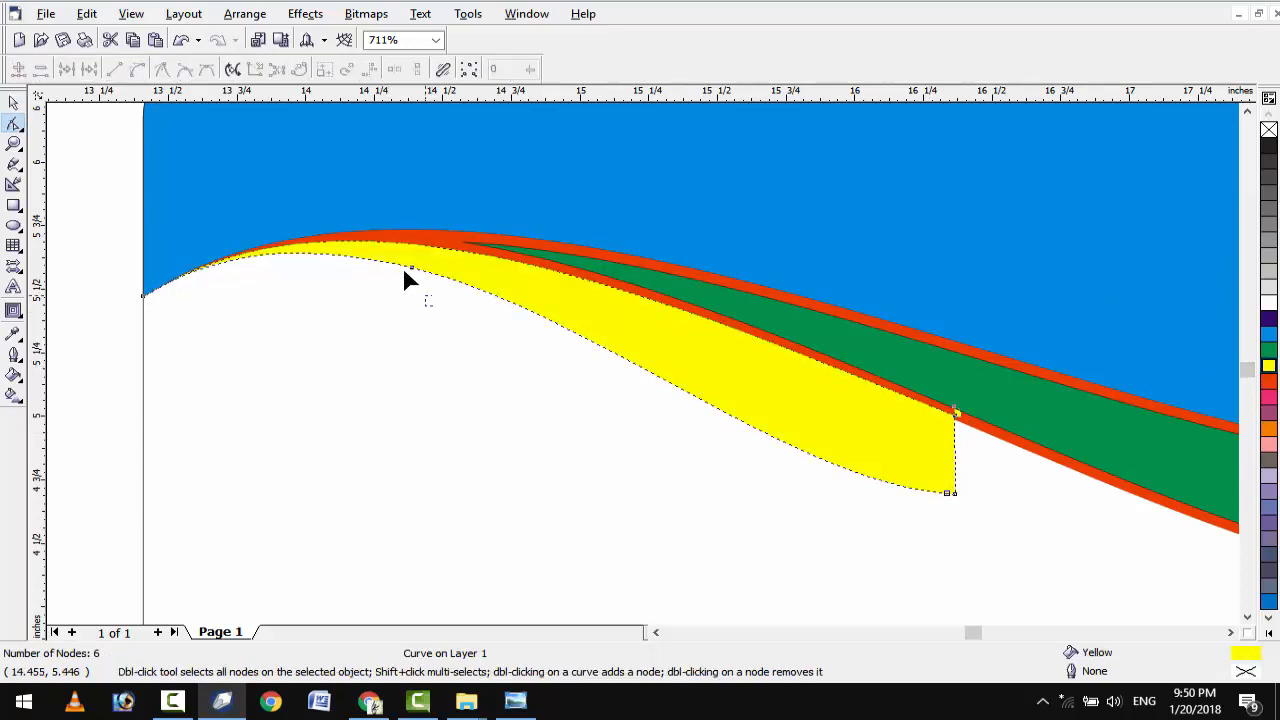
left_click(411, 268)
key("Delete")
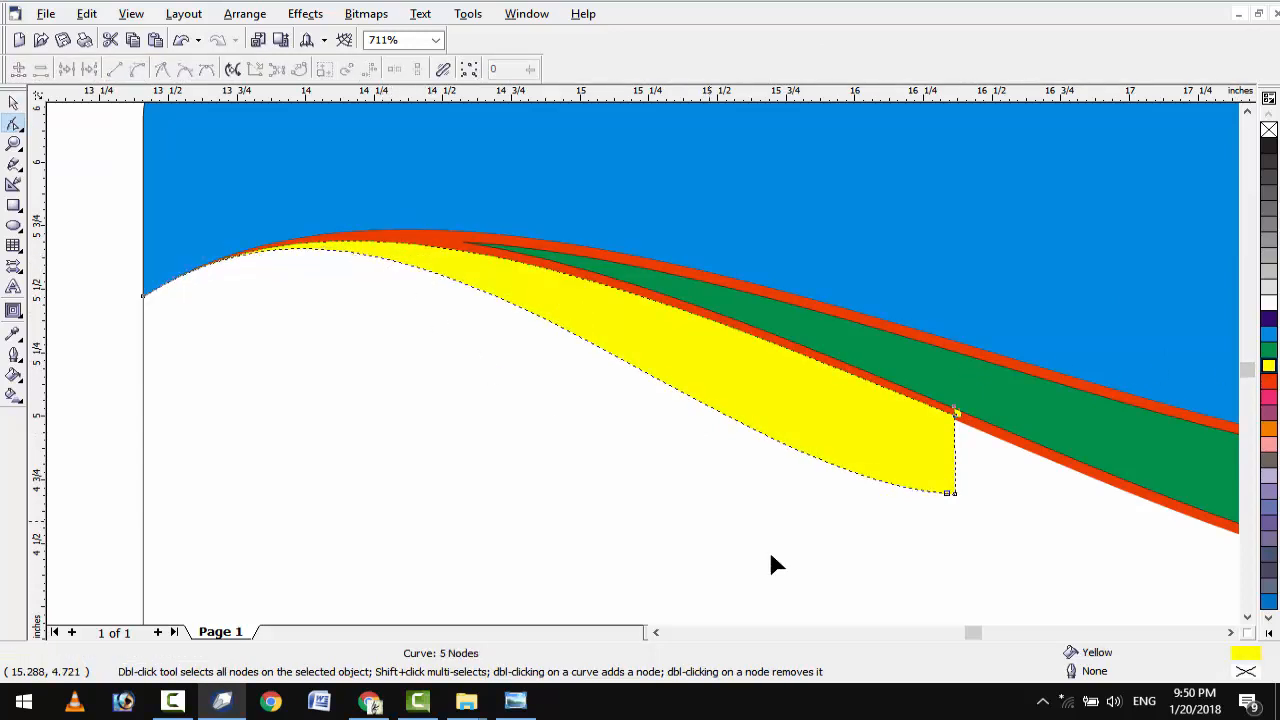
left_click(945, 517)
scroll(947, 517, "down", 3)
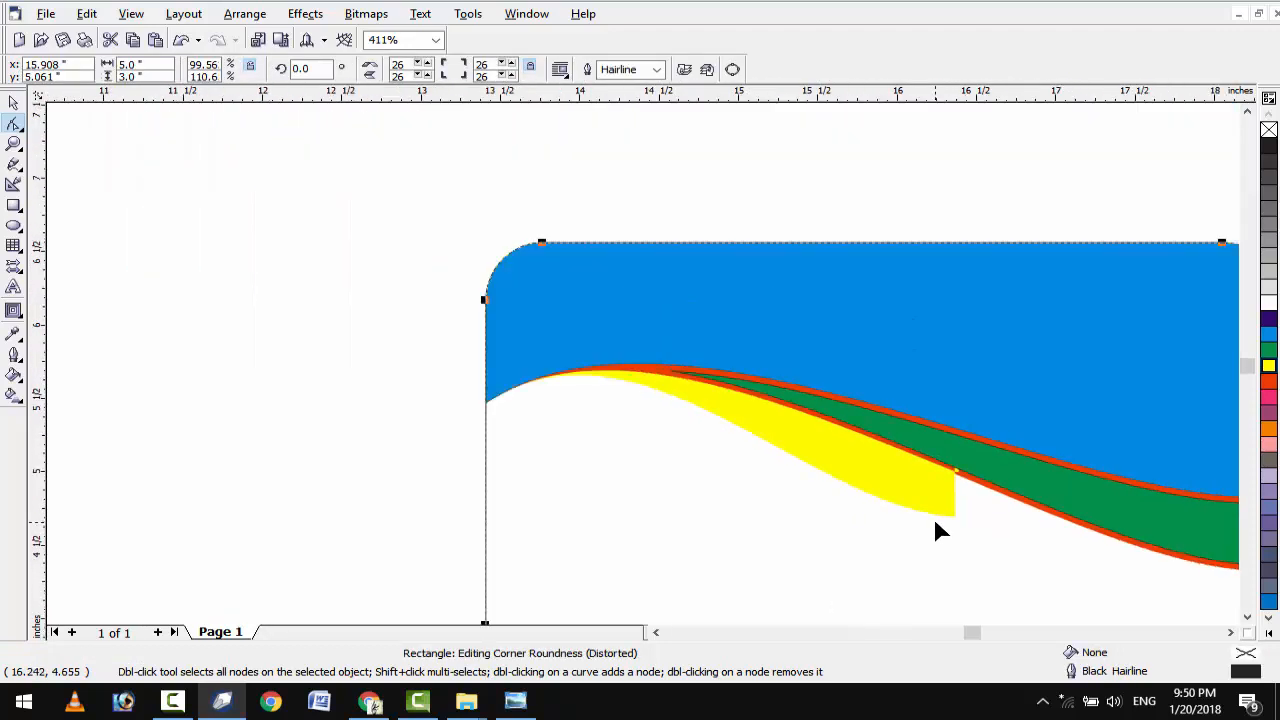
scroll(936, 522, "down", 1)
scroll(936, 522, "down", 2)
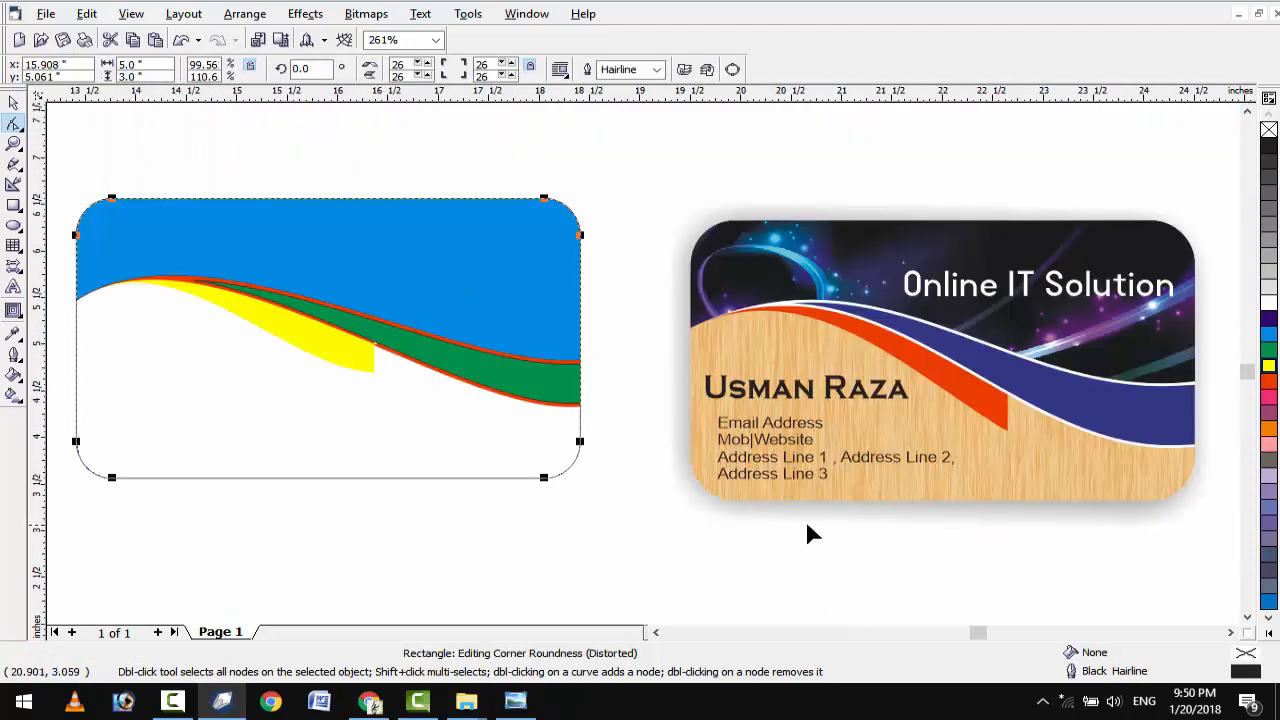
Select the yellow wave piece and delete a node on its lower edge to smooth it.
left_click(654, 632)
left_click(654, 632)
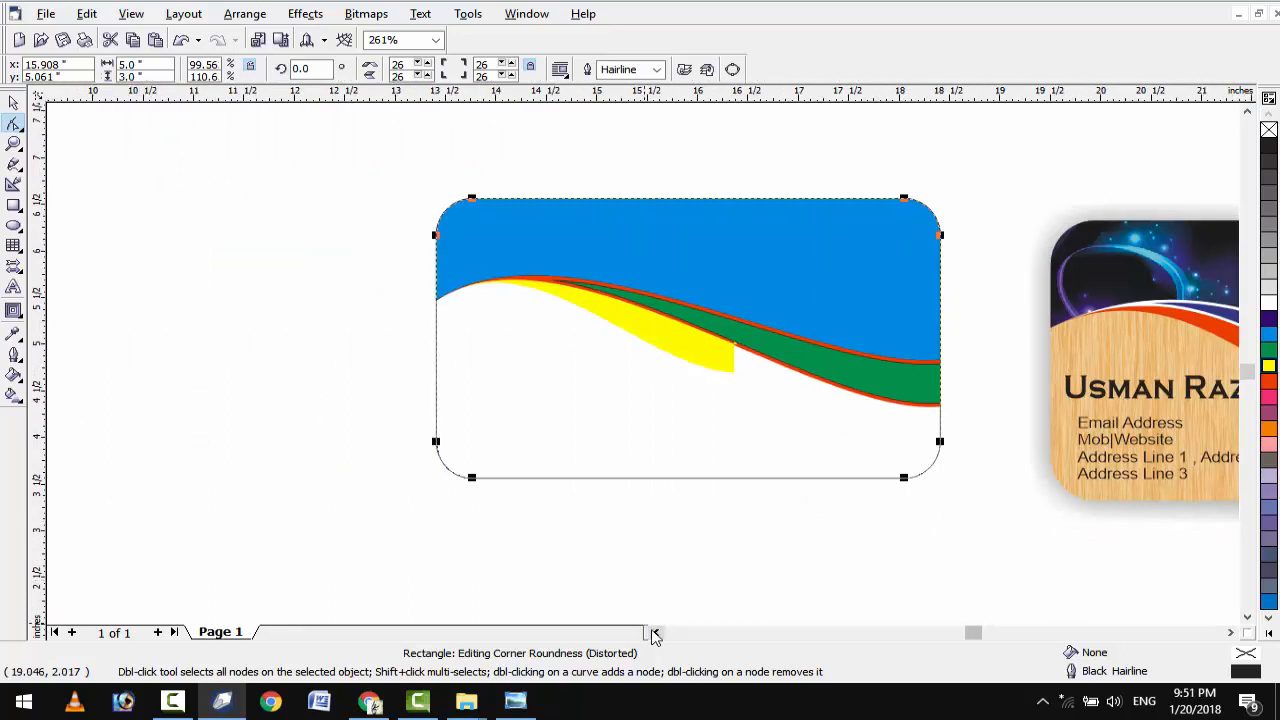
scroll(594, 378, "up", 6)
left_click(582, 350)
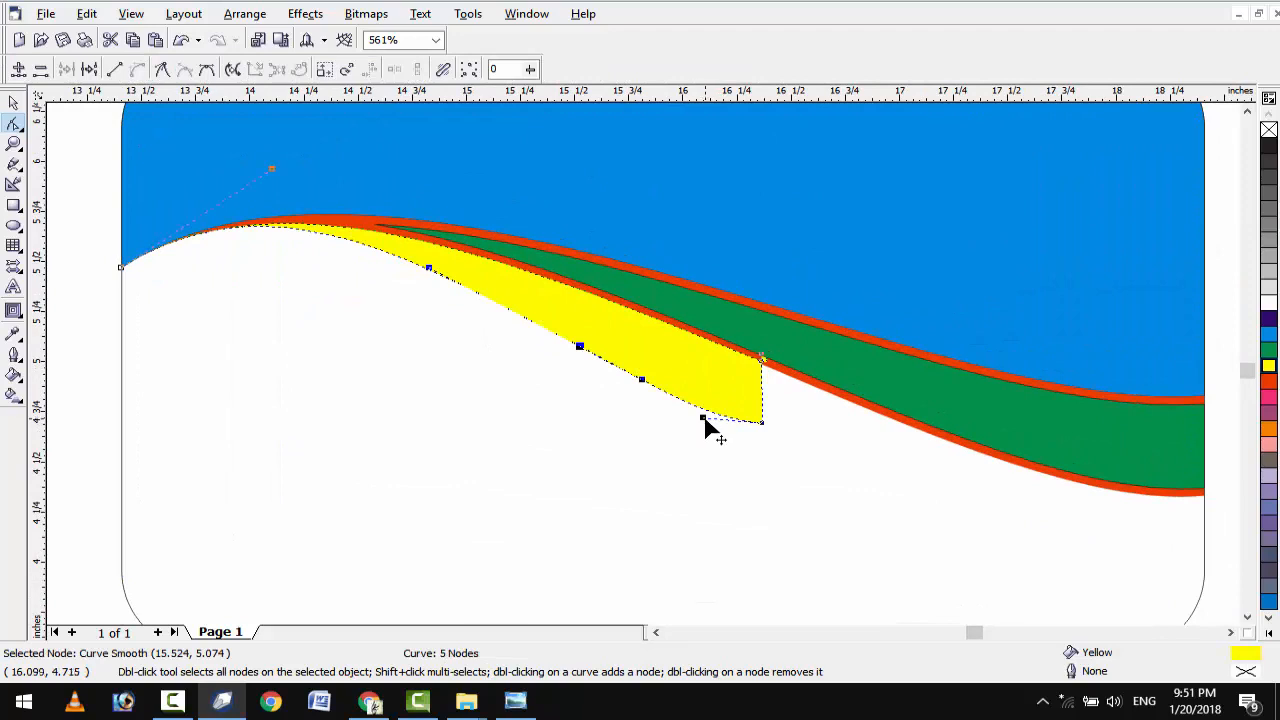
left_click_drag(703, 417, 705, 405)
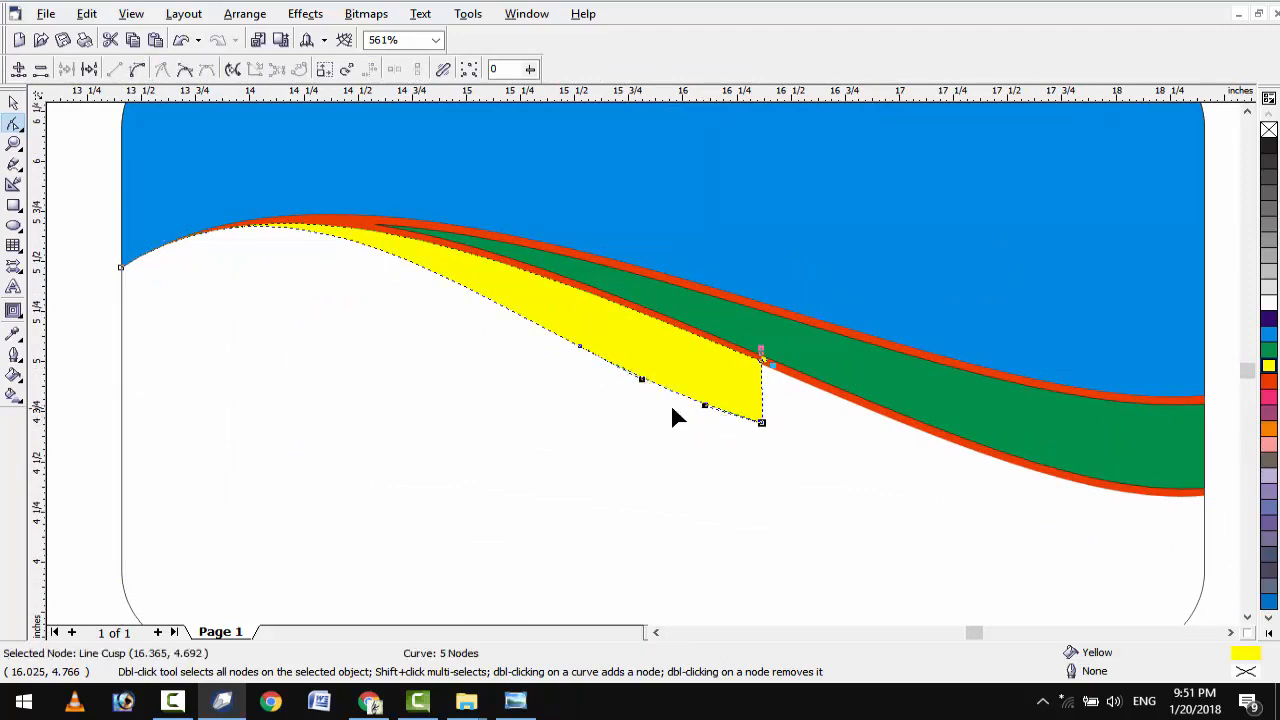
left_click_drag(578, 325, 574, 324)
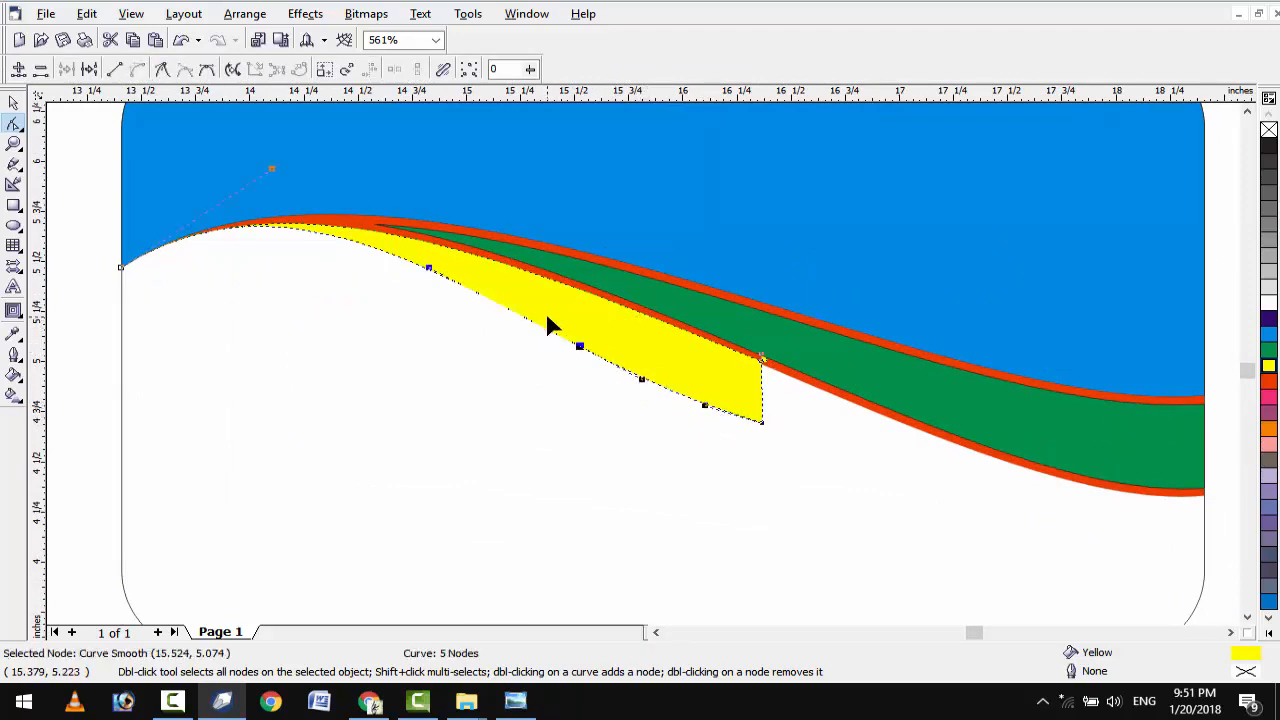
key("Delete")
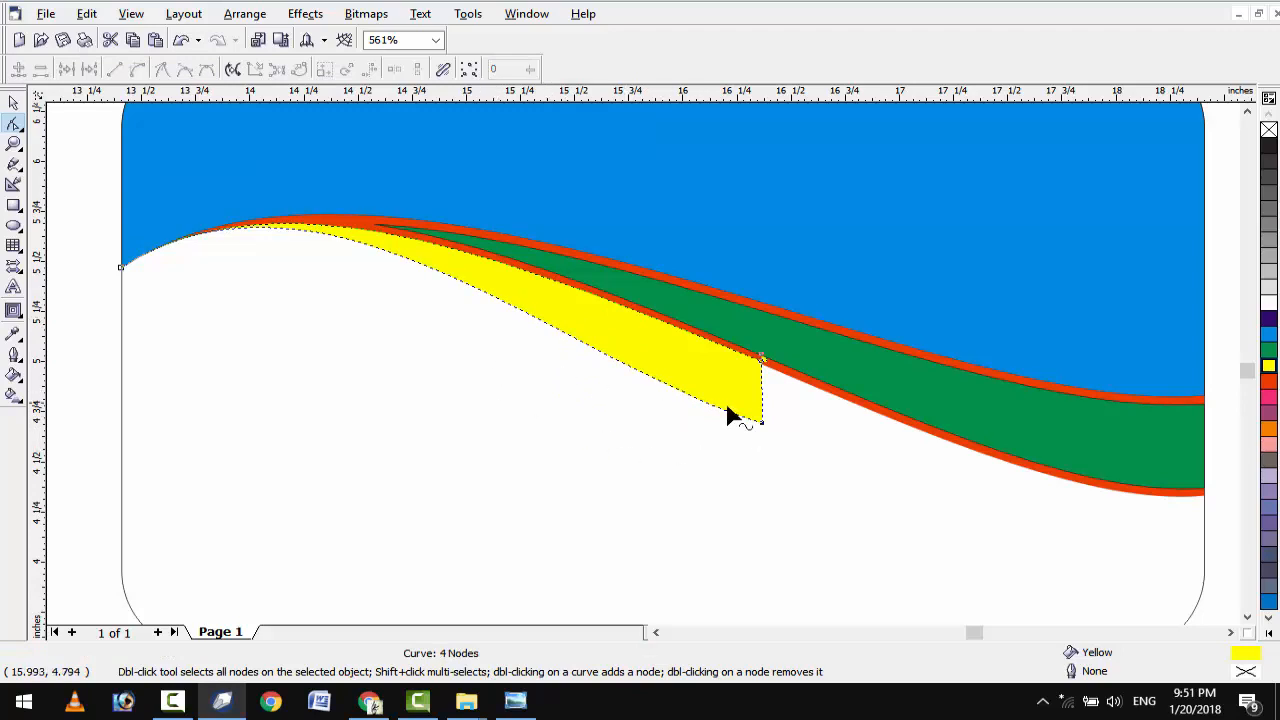
Reshape the yellow piece's lower edge curve and the curve at its left end.
left_click(761, 421)
left_click_drag(567, 366, 648, 351)
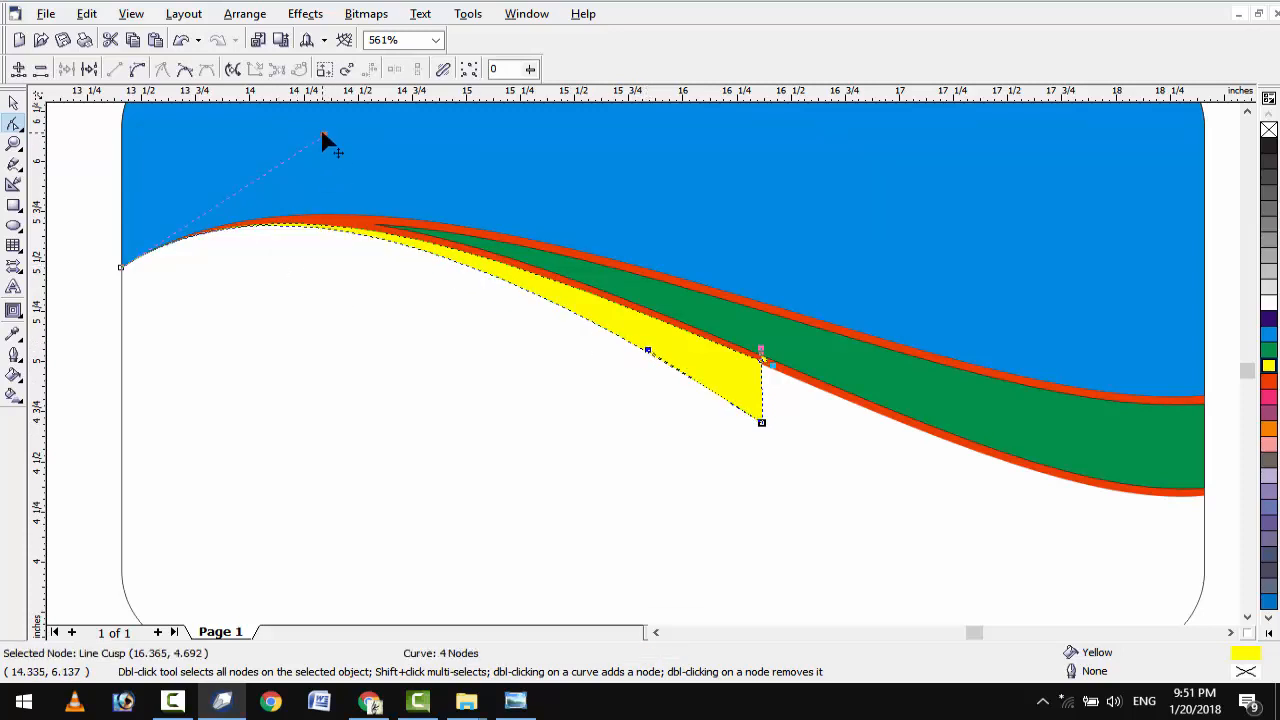
left_click_drag(321, 133, 300, 150)
Nudge the yellow piece's bottom-right node so its tip sits slightly higher.
left_click_drag(780, 486, 721, 393)
key("Down")
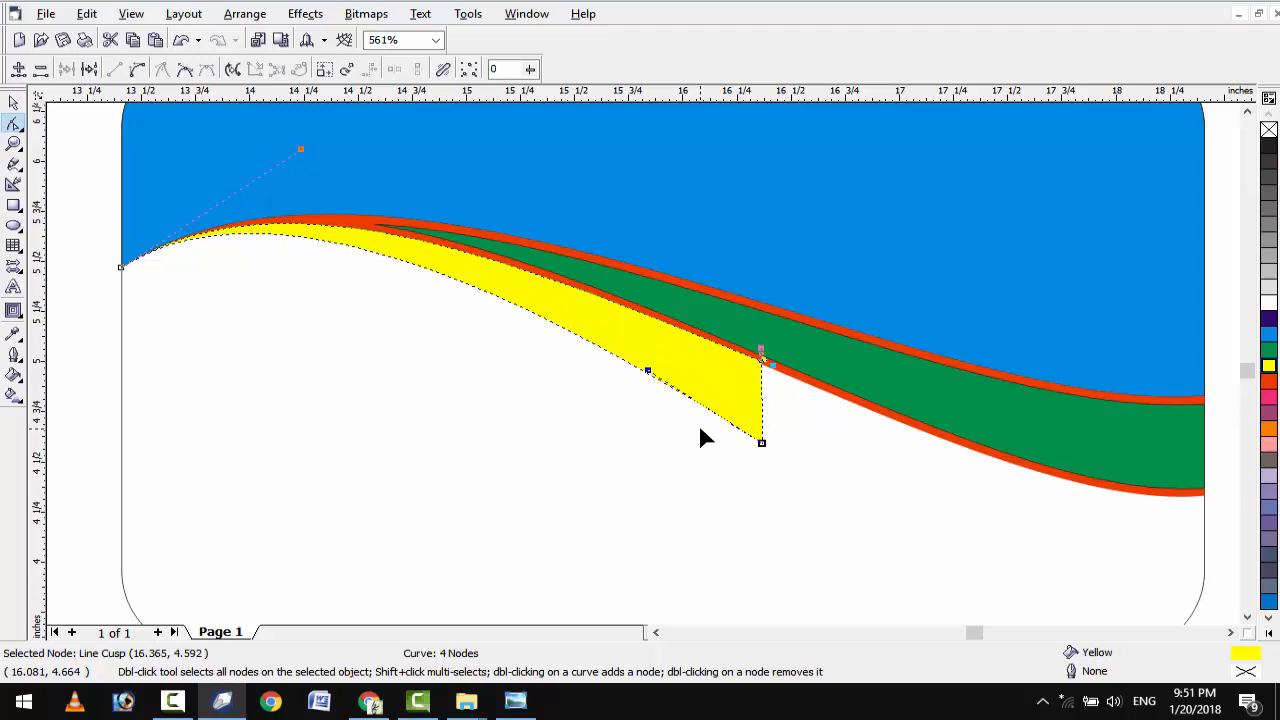
key("ctrl+z")
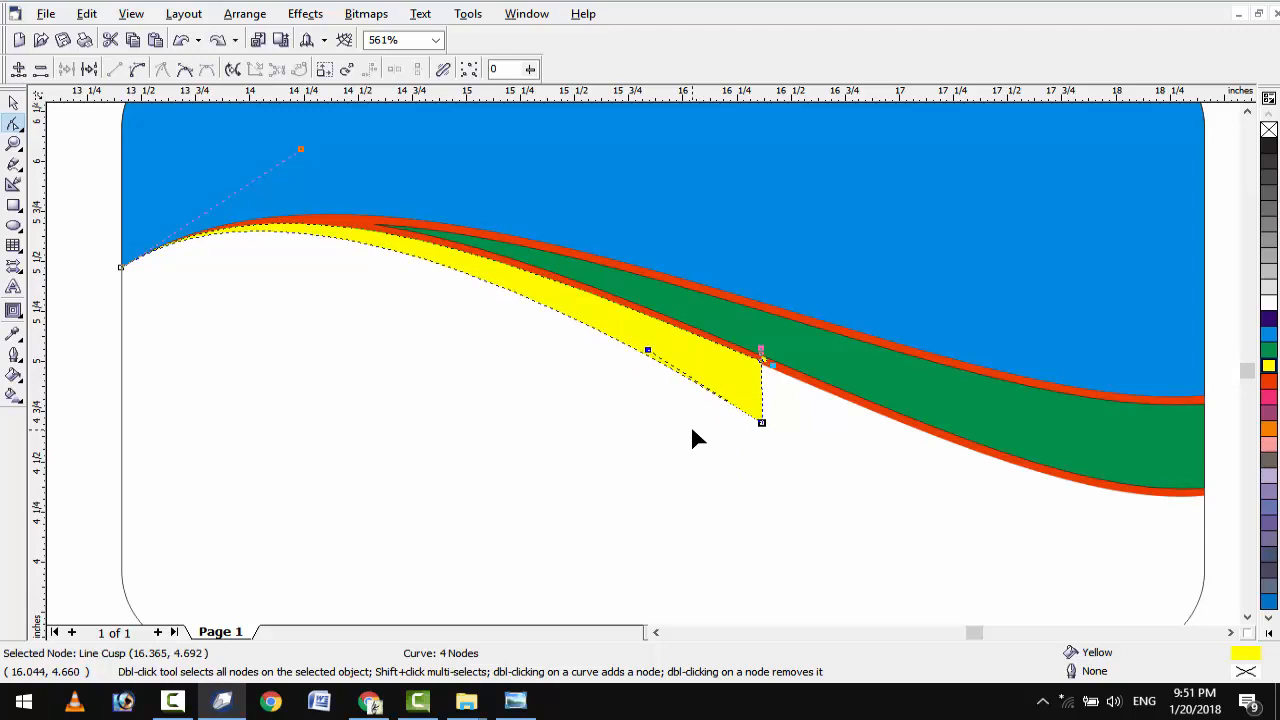
key("Down")
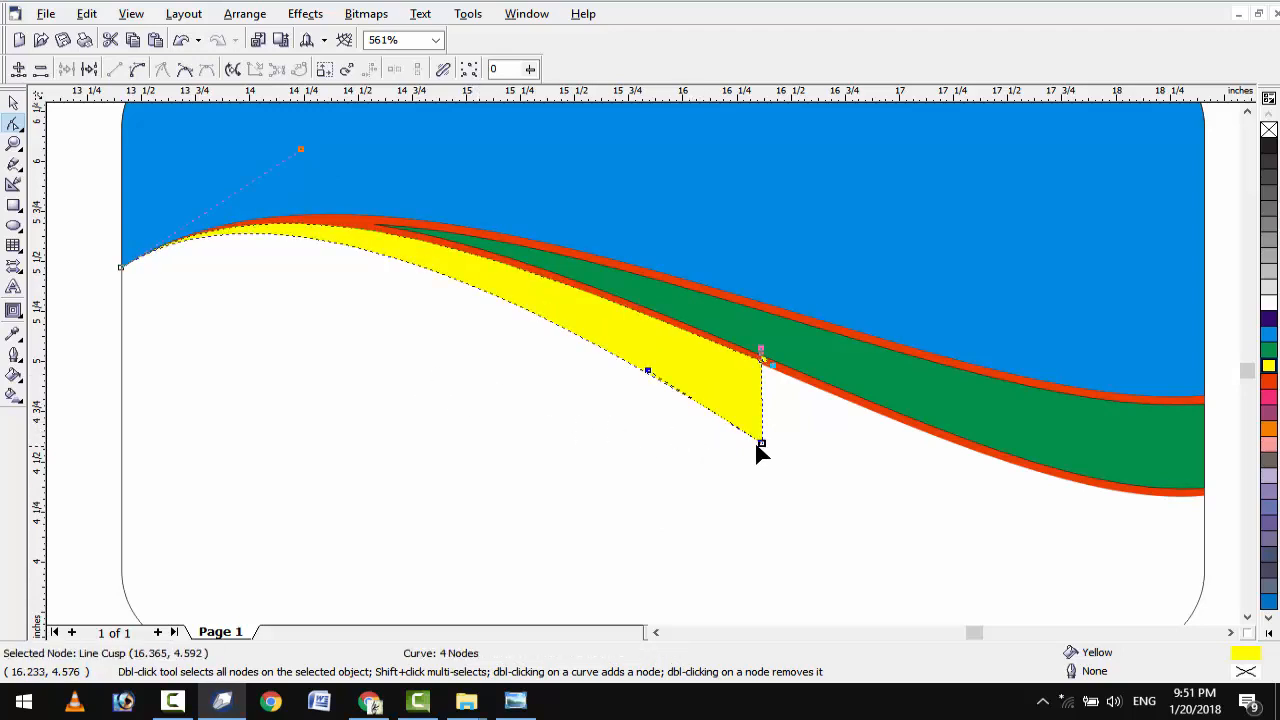
scroll(757, 453, "up", 2)
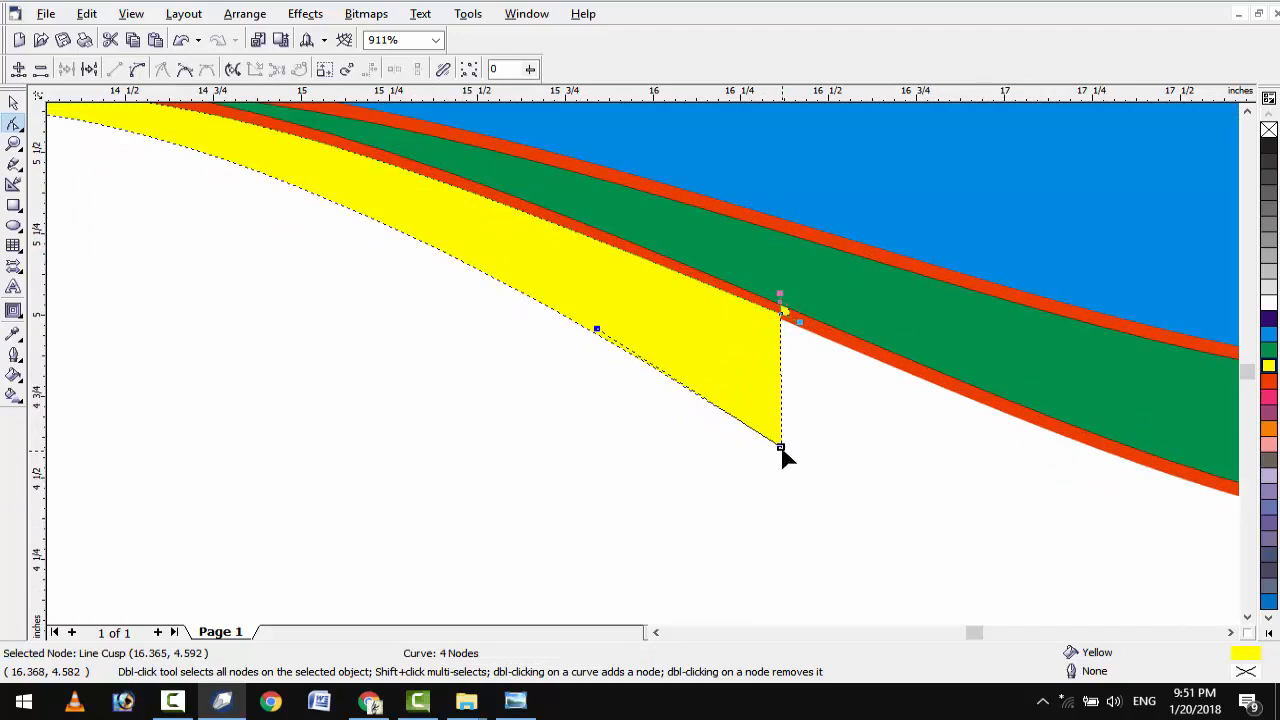
left_click_drag(782, 447, 780, 437)
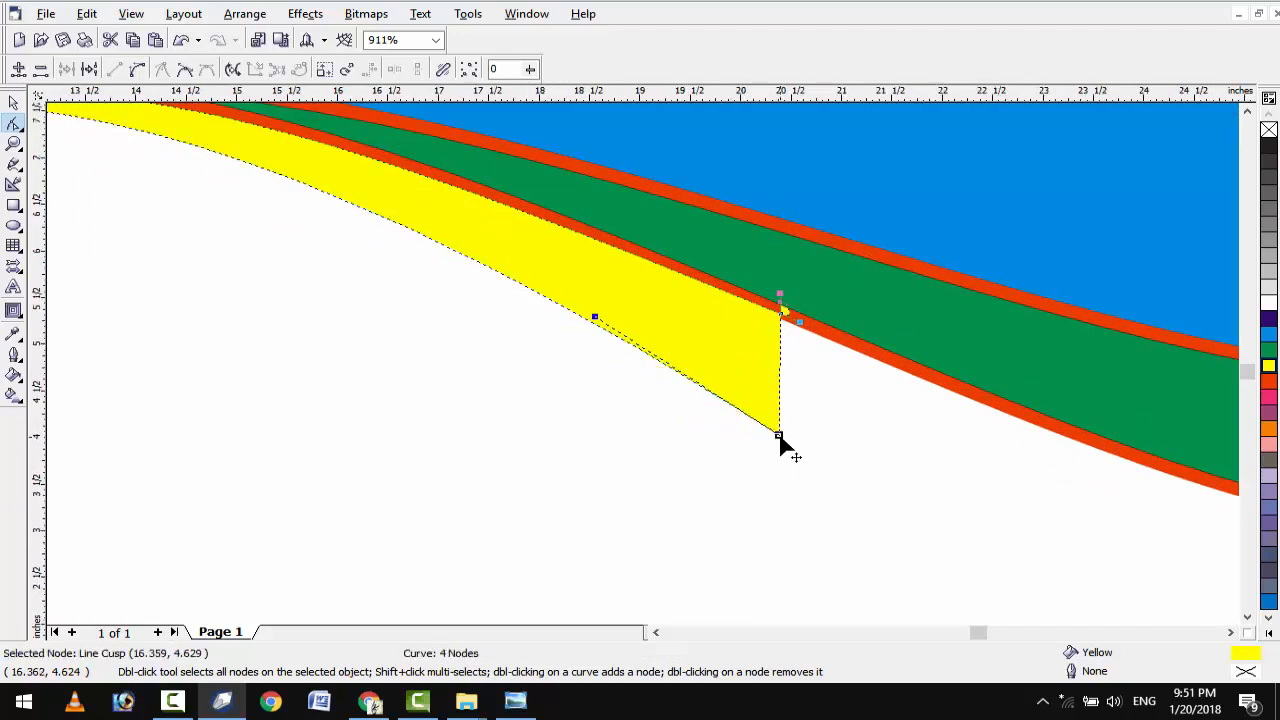
key("F4")
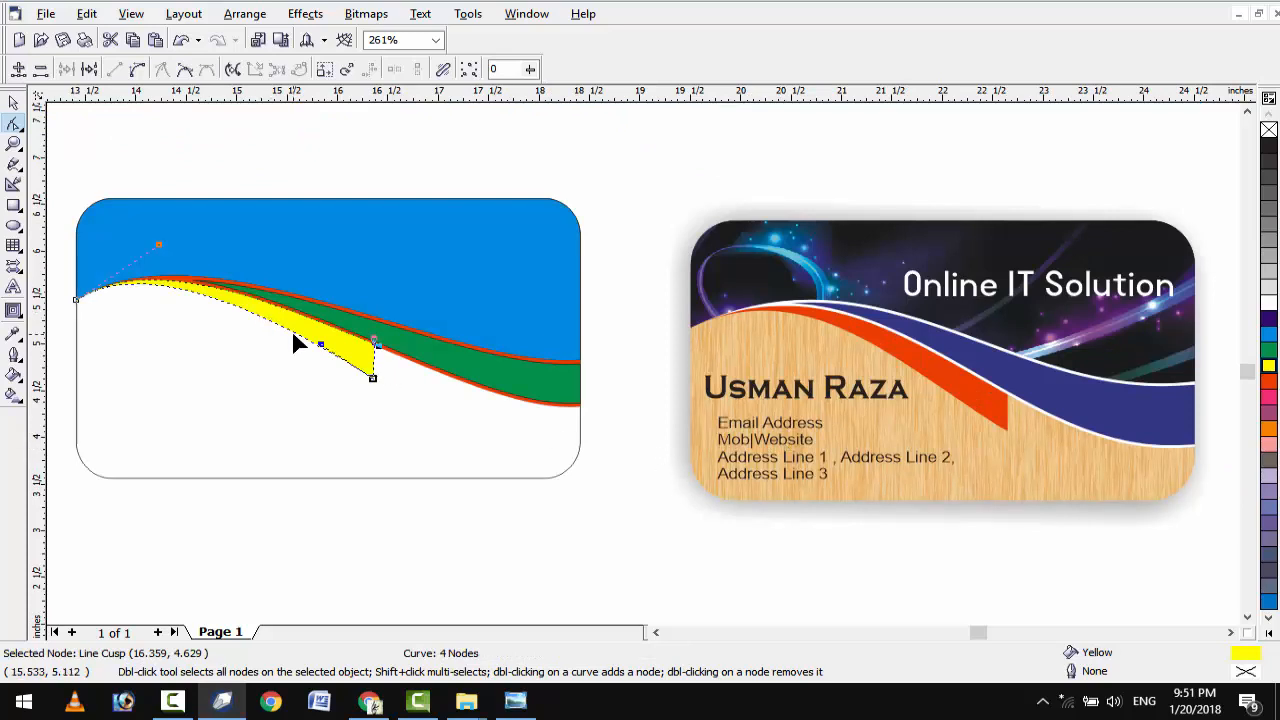
scroll(294, 337, "up", 1)
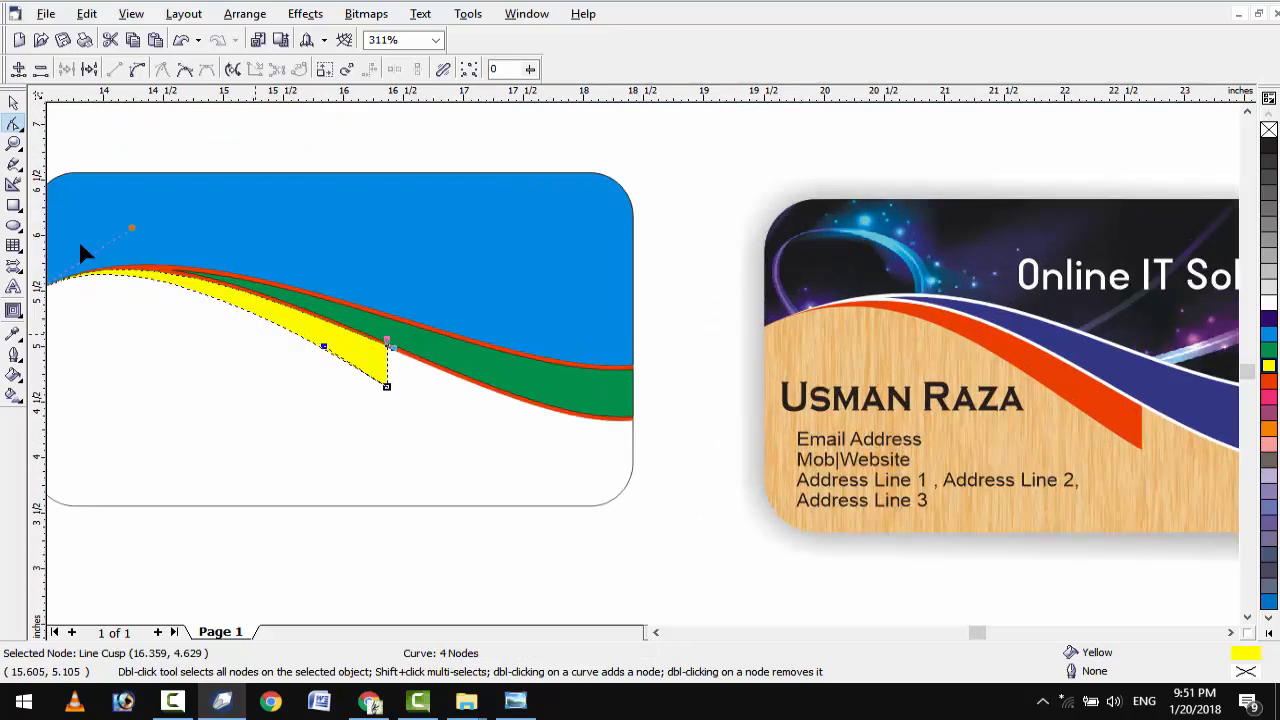
left_click(13, 103)
key("F4")
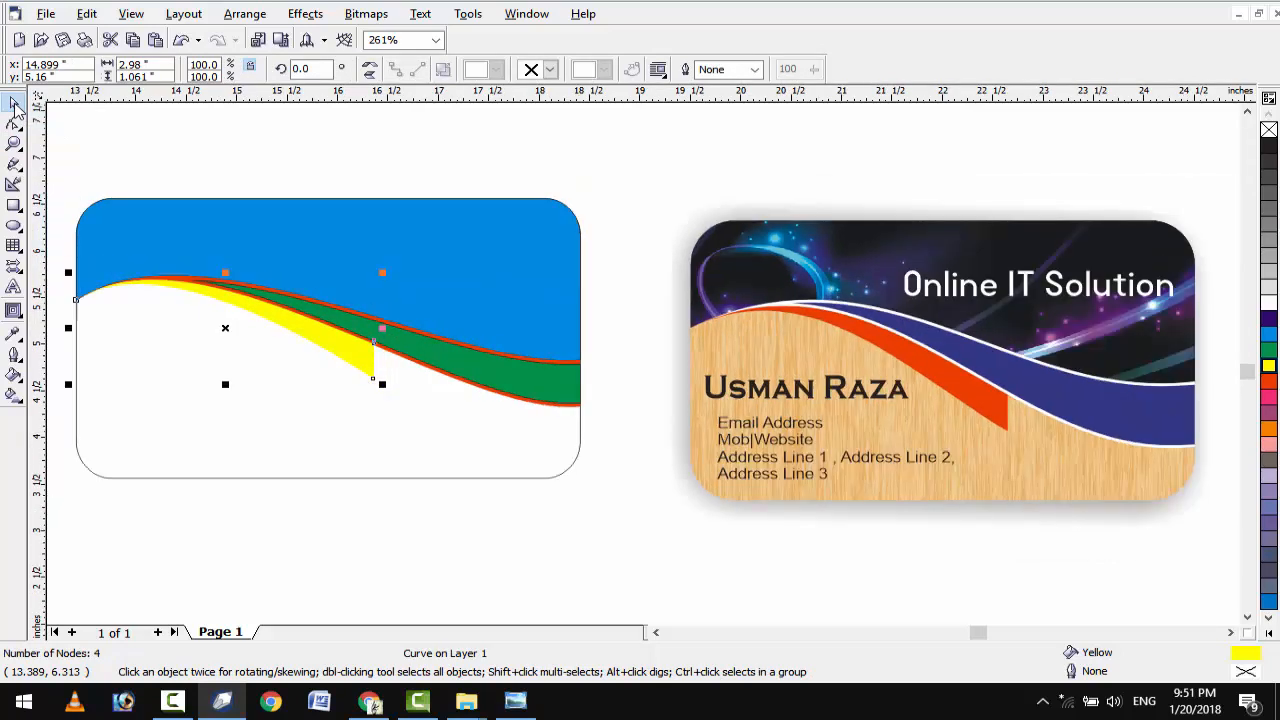
Fill the red stripe along the wave with white and remove the green band's outline.
scroll(555, 414, "up", 3)
left_click(555, 414)
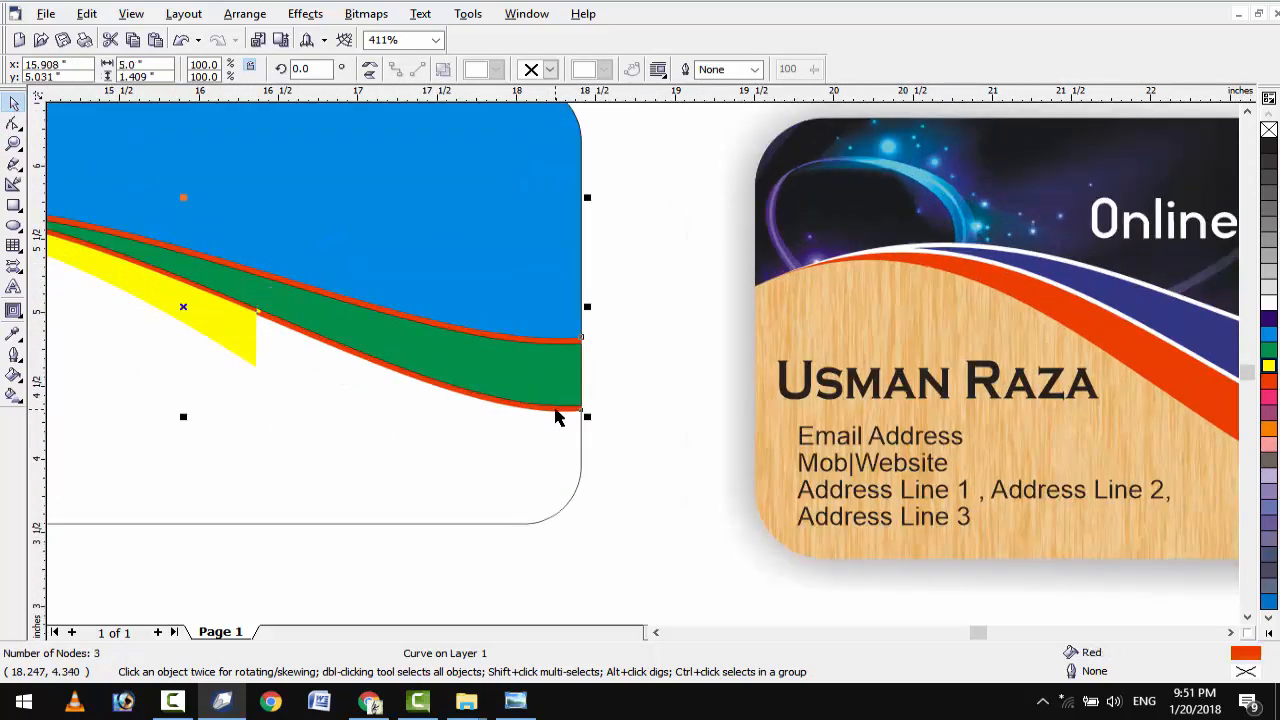
left_click(1270, 302)
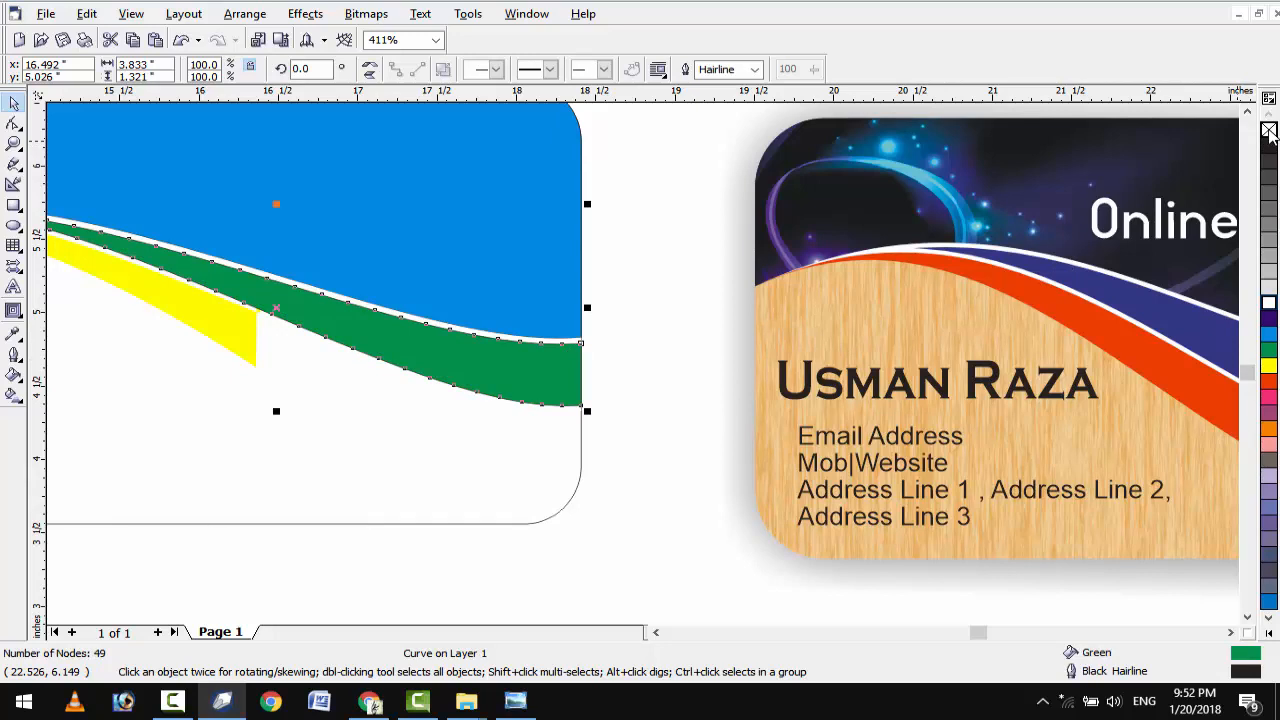
right_click(1270, 131)
scroll(720, 300, "down", 1)
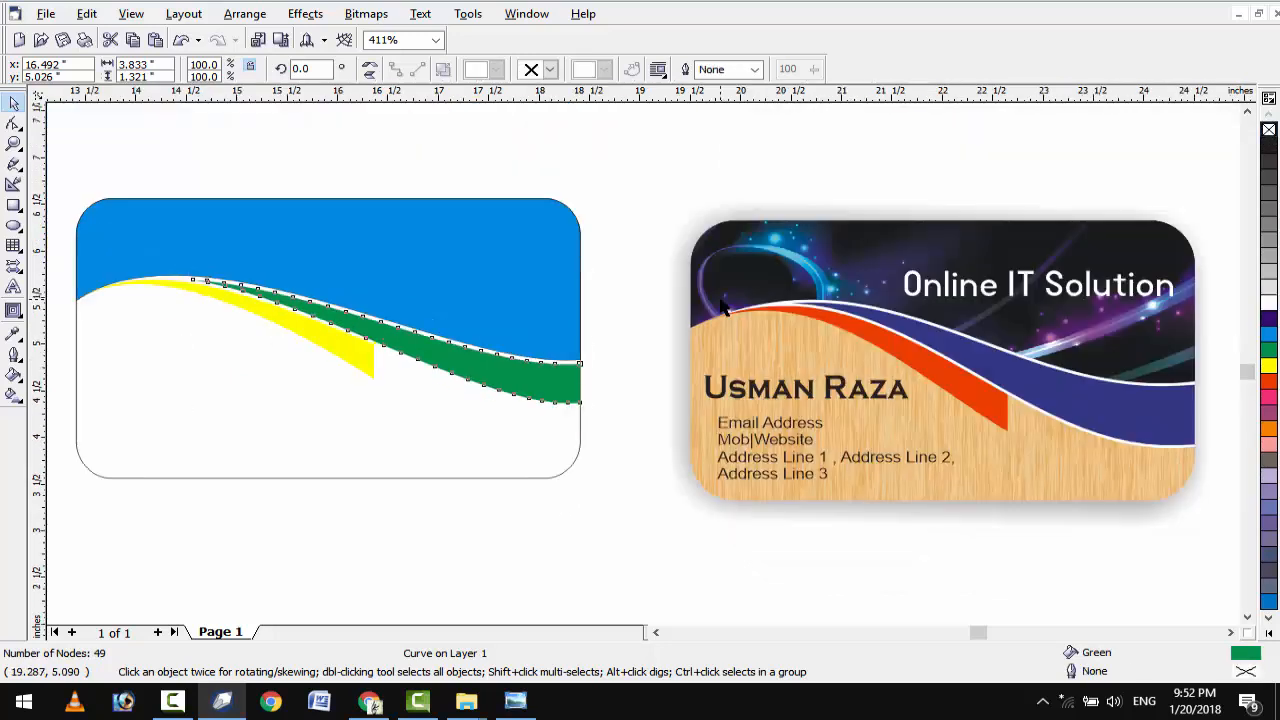
left_click(661, 204)
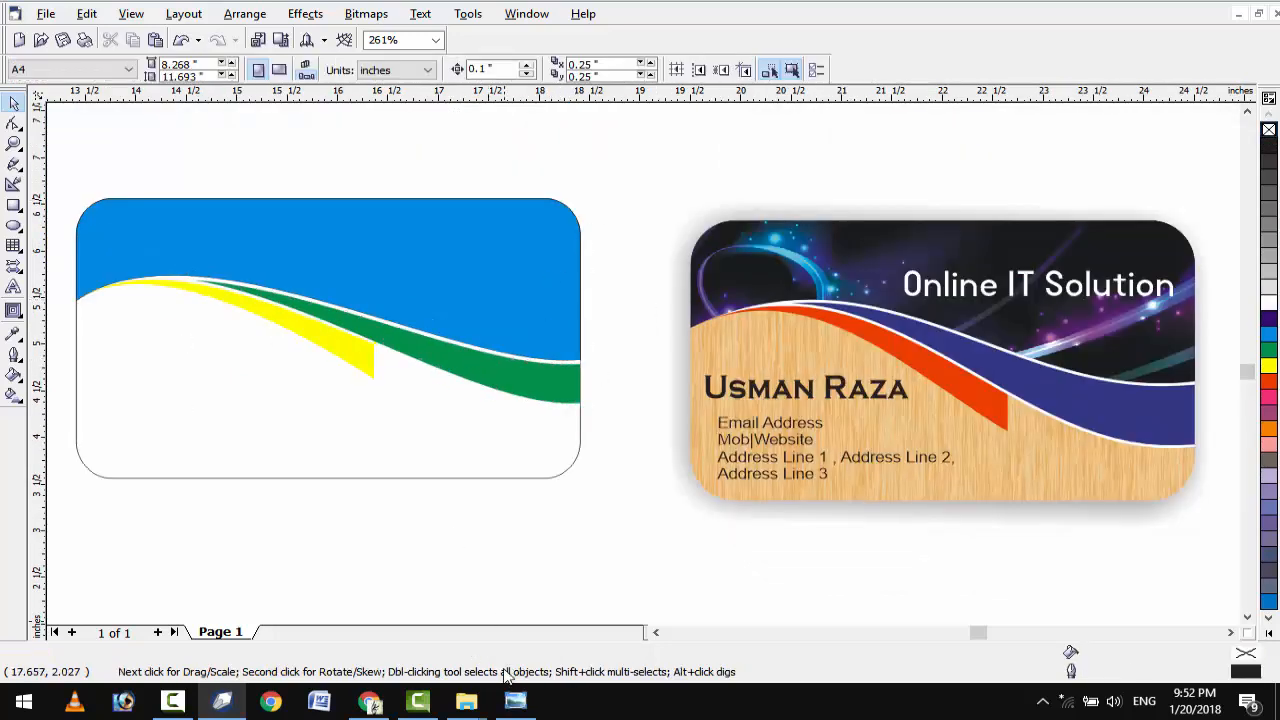
Import the wood texture image, shrink it, and place it just below the blue card.
mouse_move(466, 700)
left_click(533, 586)
left_click_drag(662, 232, 575, 362)
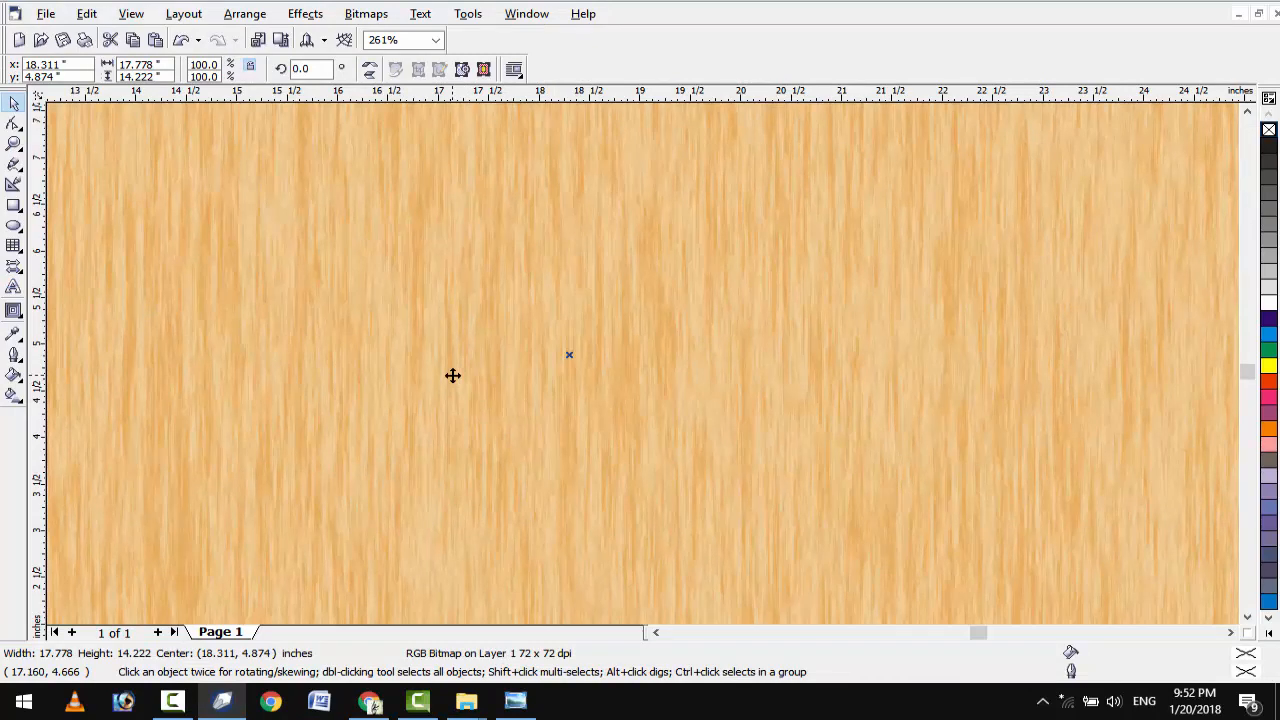
key("shift+F2")
left_click_drag(304, 116, 721, 421)
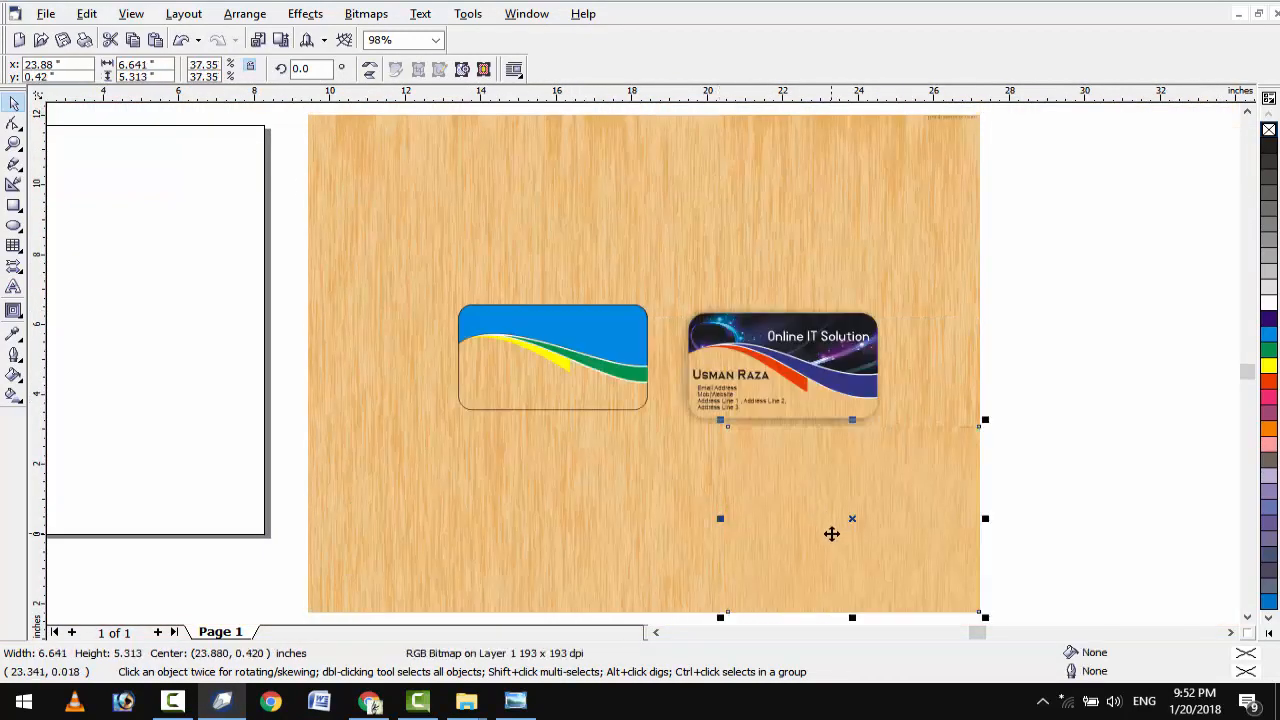
scroll(831, 533, "up", 2)
left_click_drag(786, 514, 314, 503)
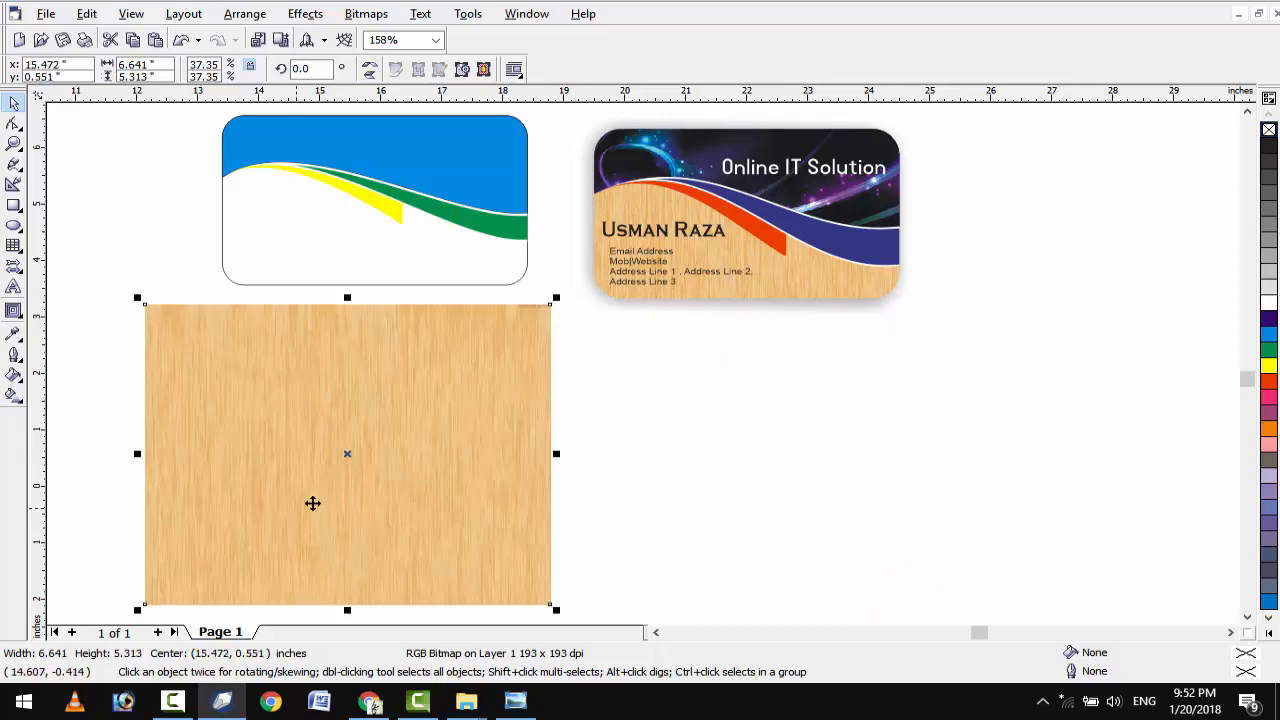
PowerClip the wood image inside the blue rounded card.
left_click(306, 16)
mouse_move(331, 230)
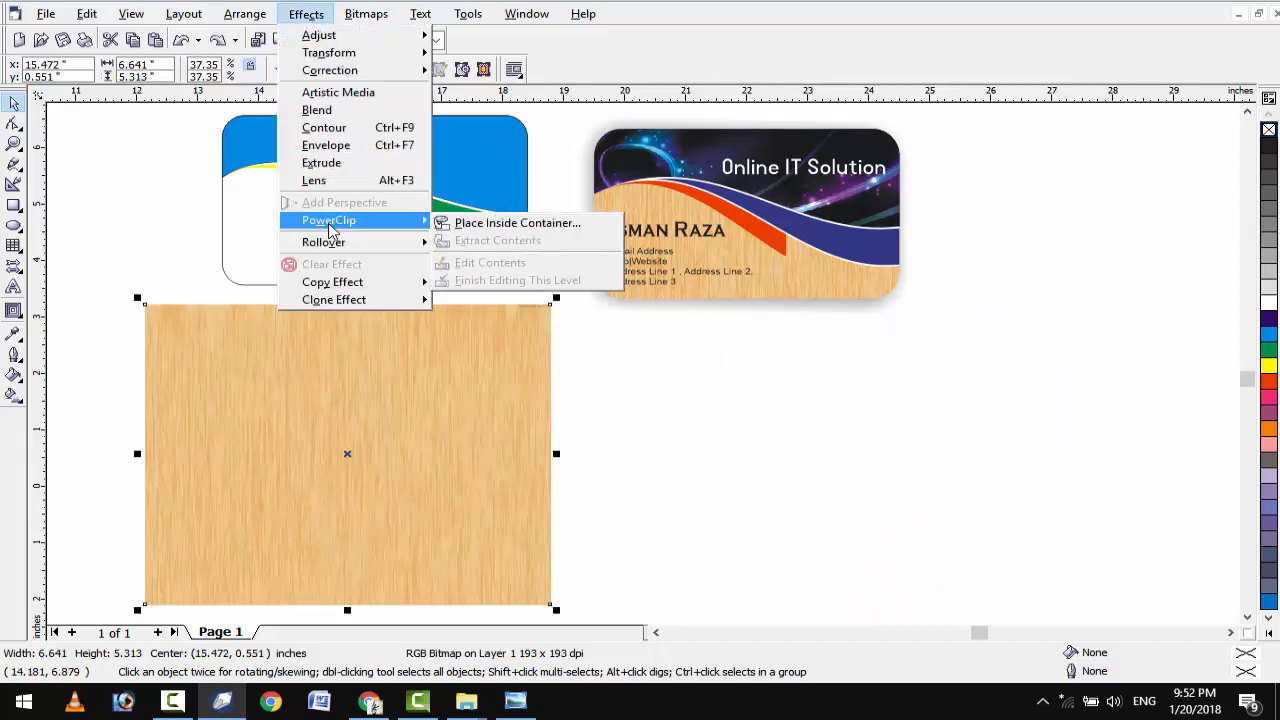
left_click(530, 230)
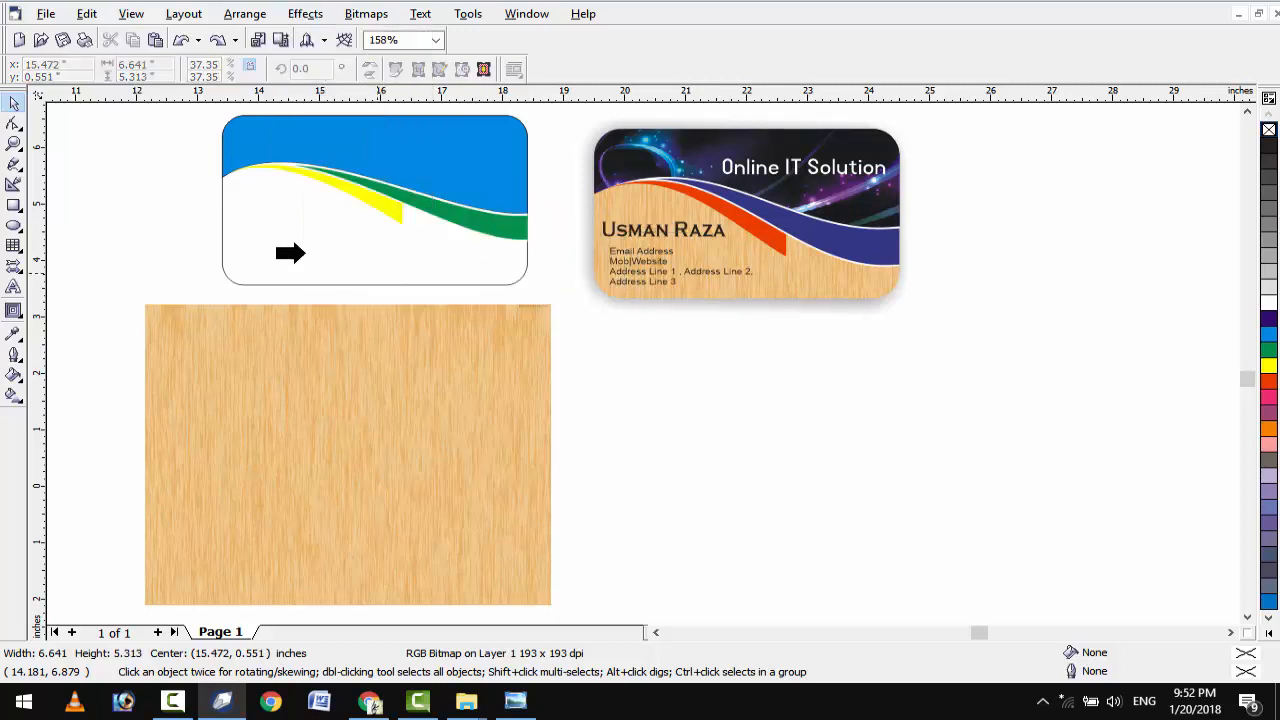
left_click(292, 248)
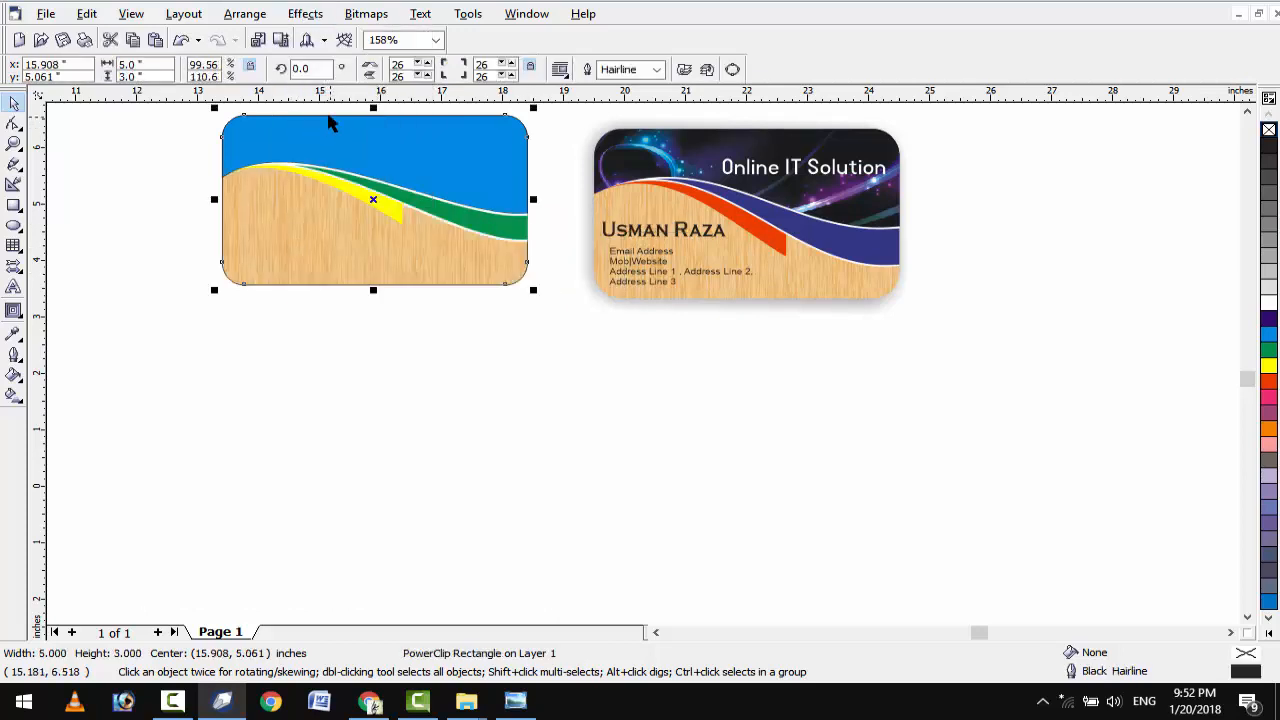
scroll(328, 116, "up", 3)
left_click(629, 518)
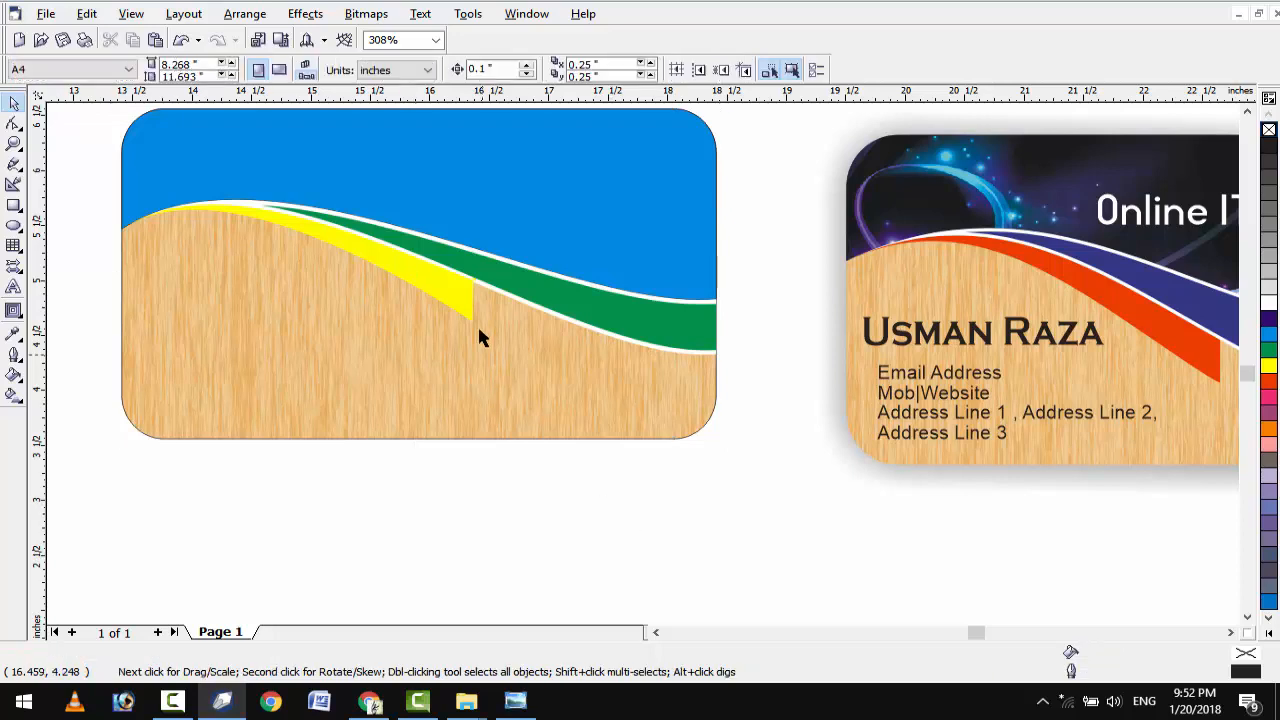
Recolour the yellow wave shape red and the green band dark blue.
left_click(465, 305)
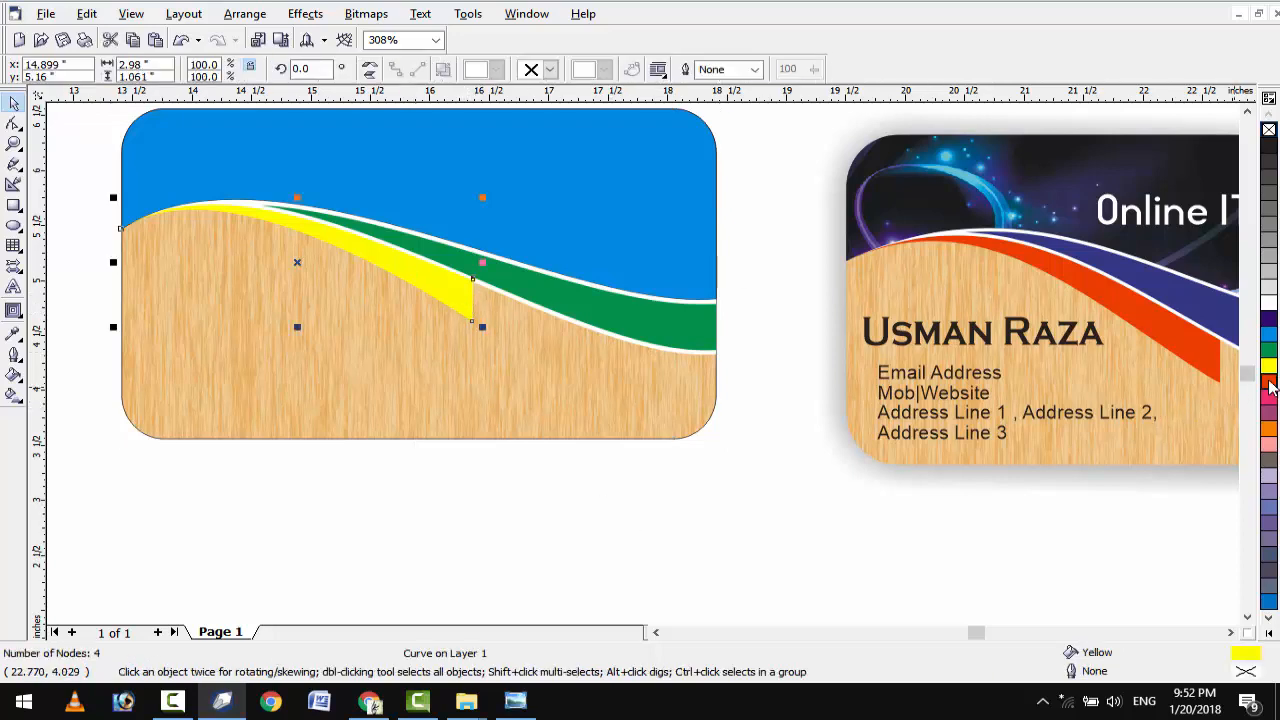
left_click(1269, 385)
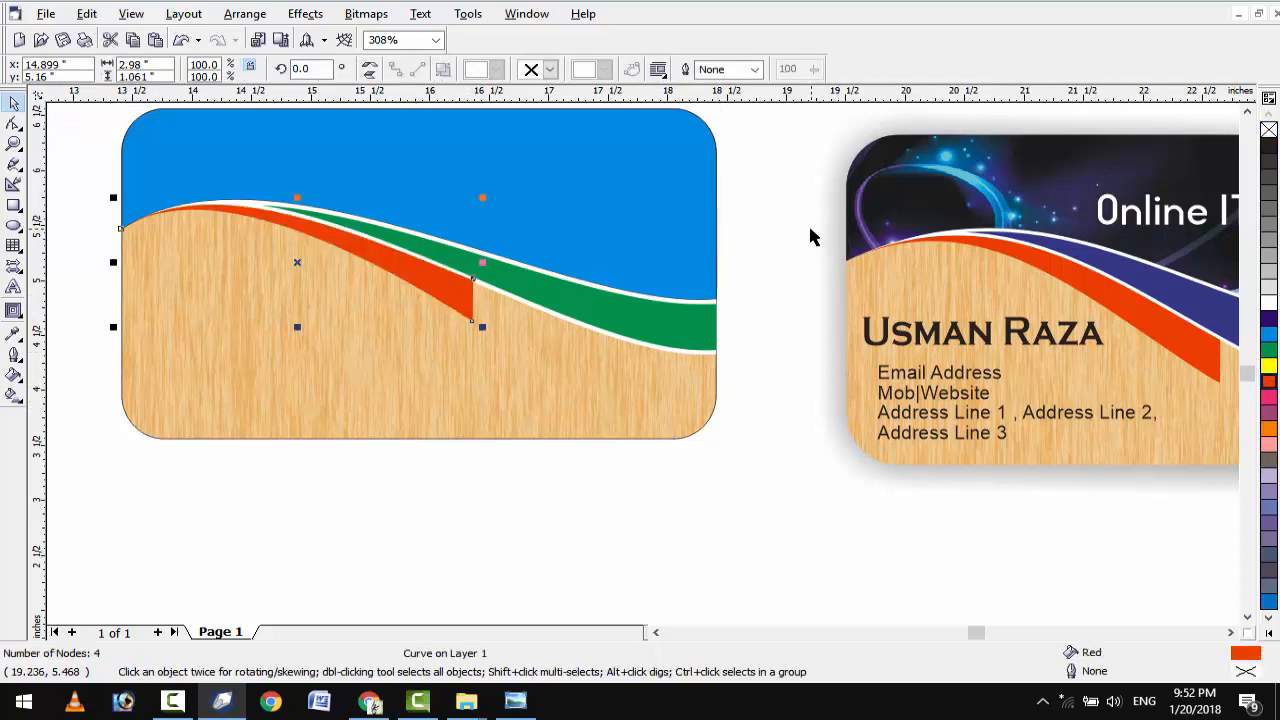
left_click(680, 329)
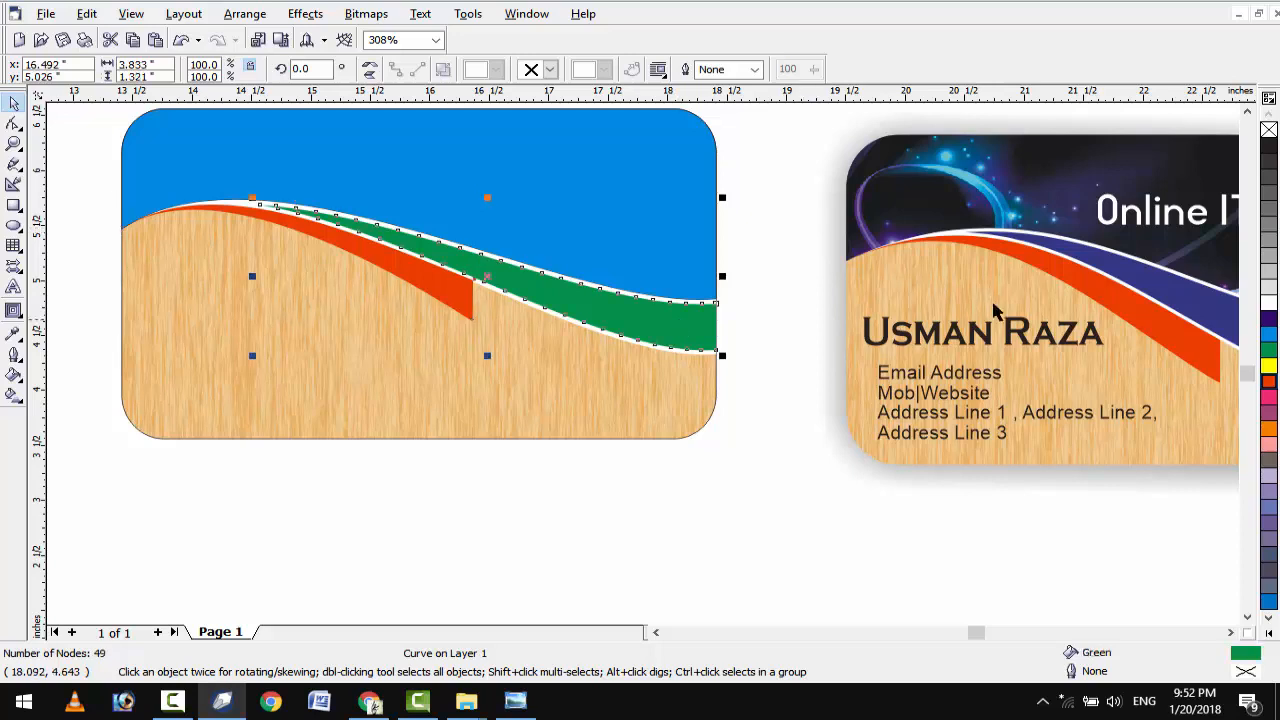
left_click(1270, 320)
Remove the outline from the blue card background.
left_click(714, 207)
left_click(697, 208)
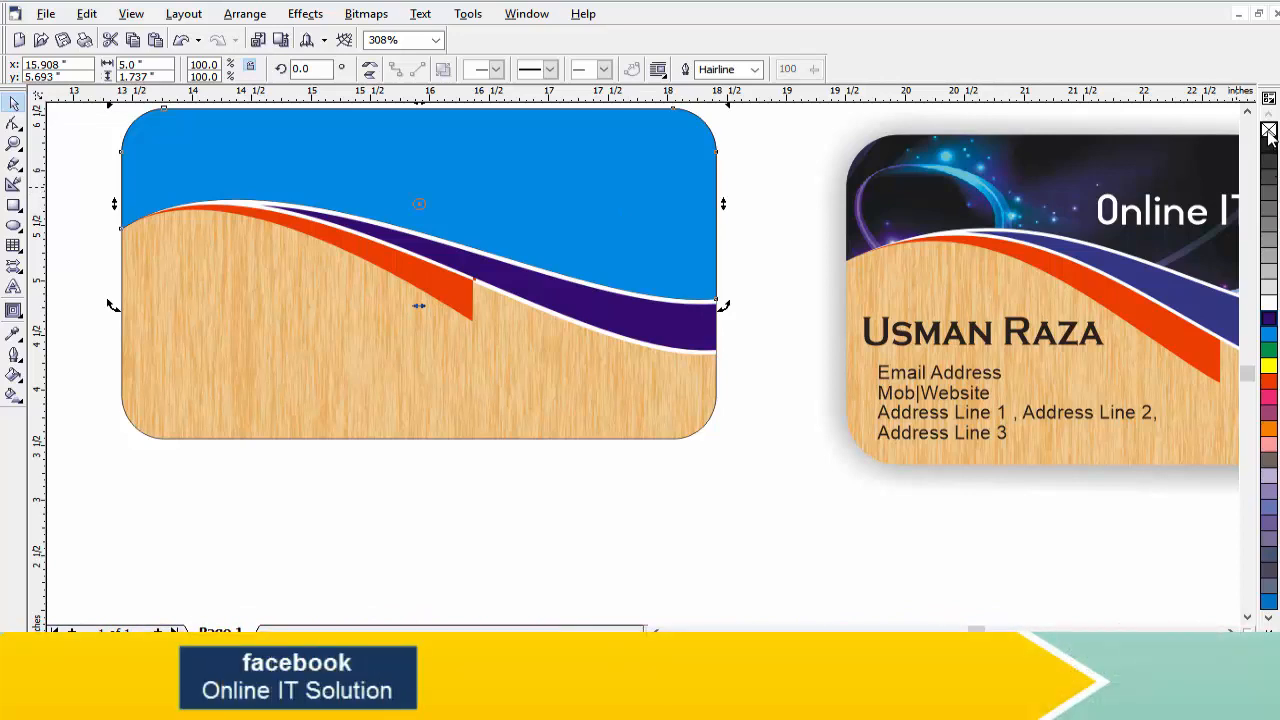
right_click(1270, 133)
left_click(813, 205)
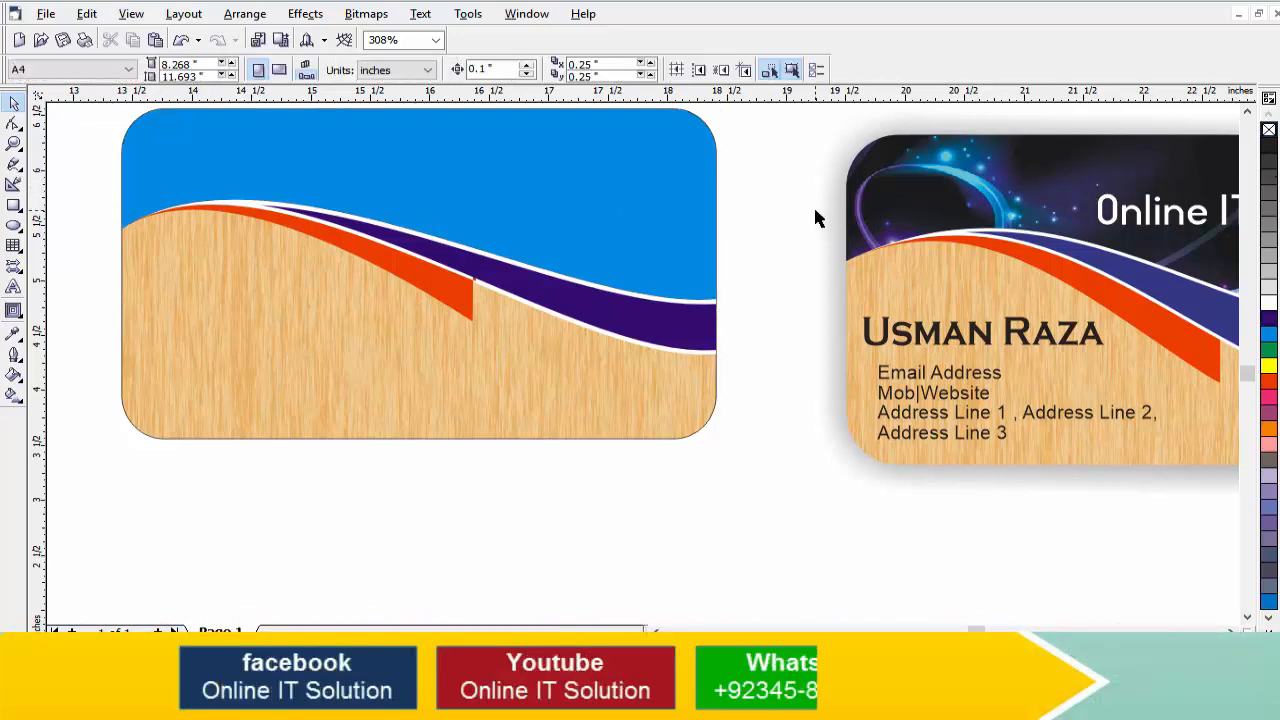
Remove the outline from the wood-textured shape on the left card.
left_click(670, 420)
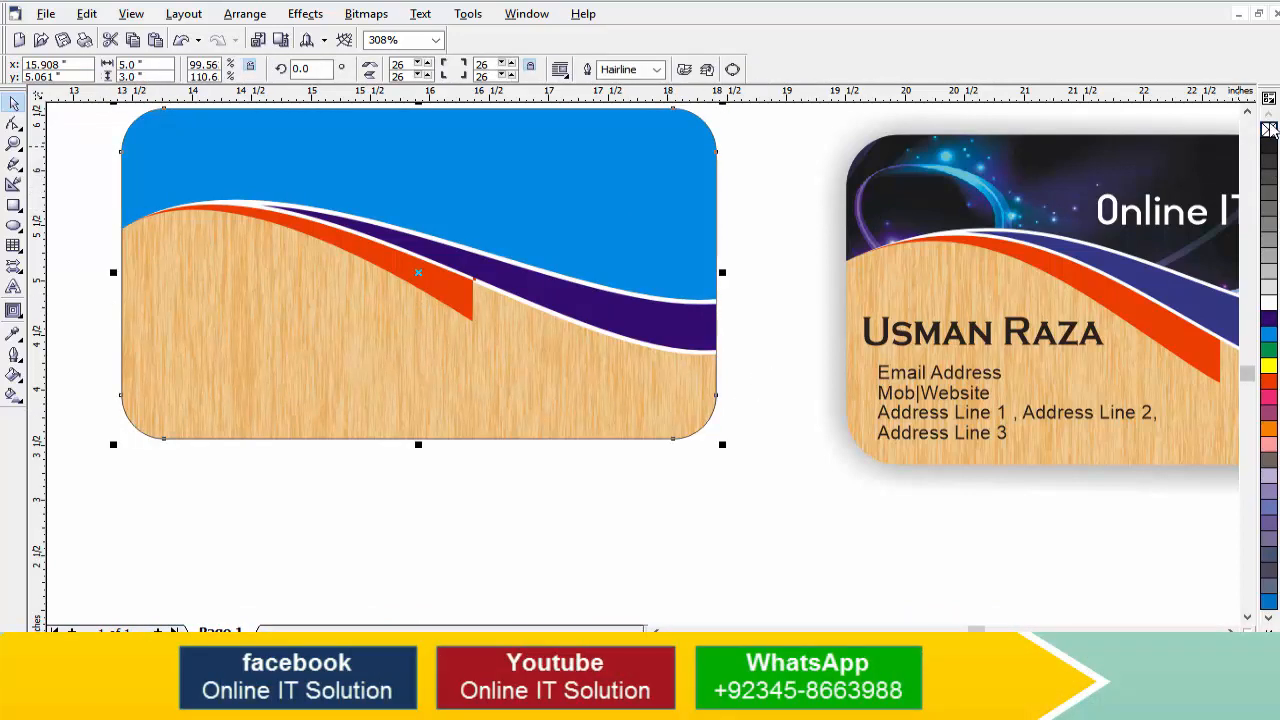
right_click(1270, 130)
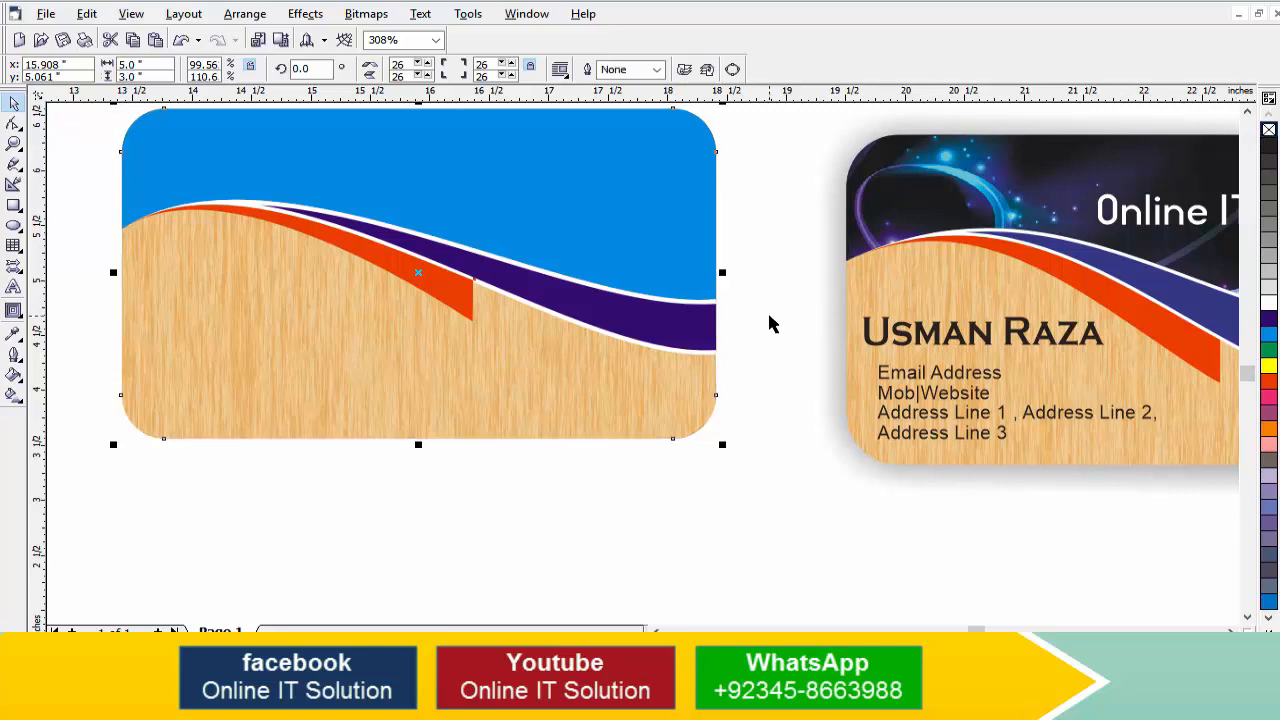
key("F4")
scroll(943, 451, "left", 3)
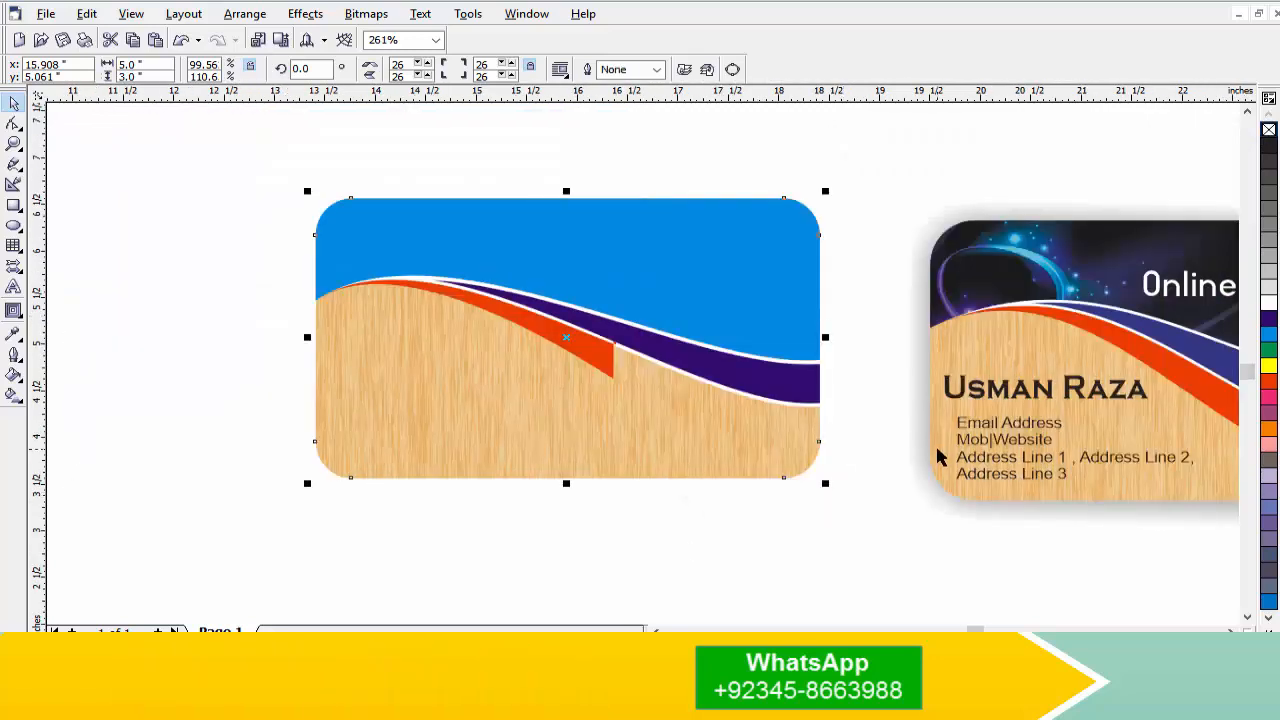
Type the cardholder's name below the left card and set it to Copperplate Gothic Bold.
left_click(14, 287)
left_click(369, 535)
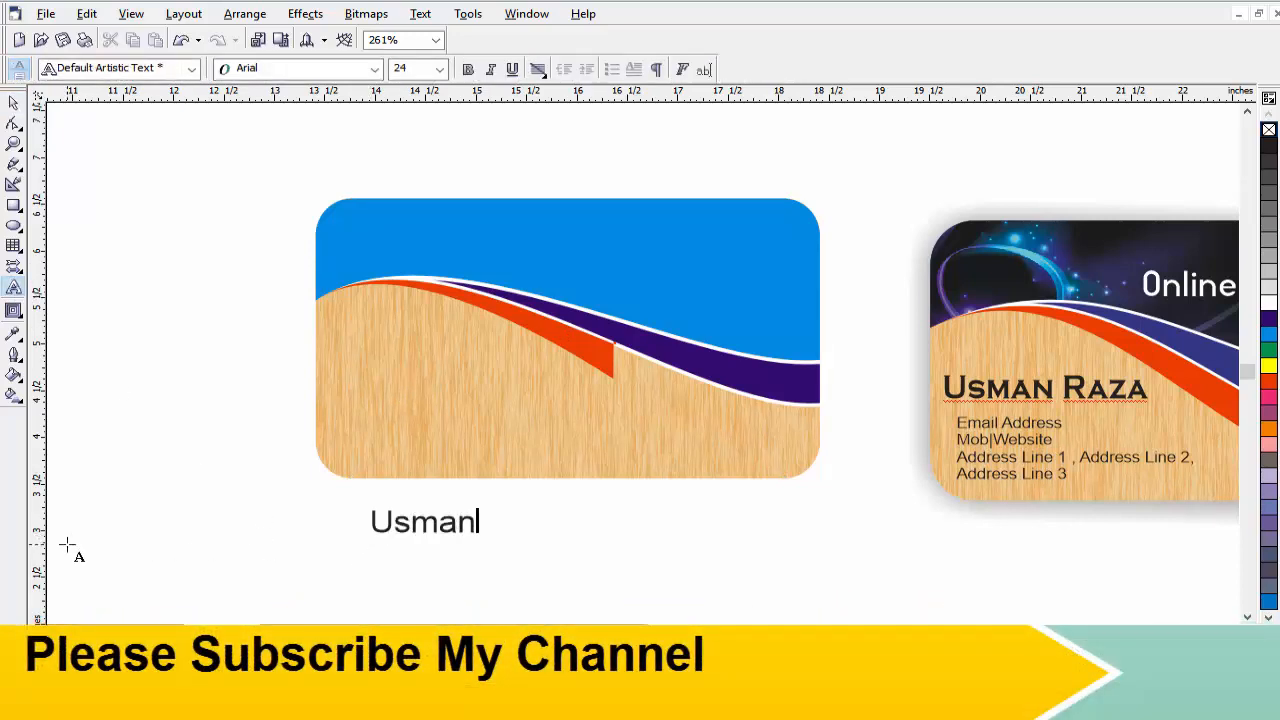
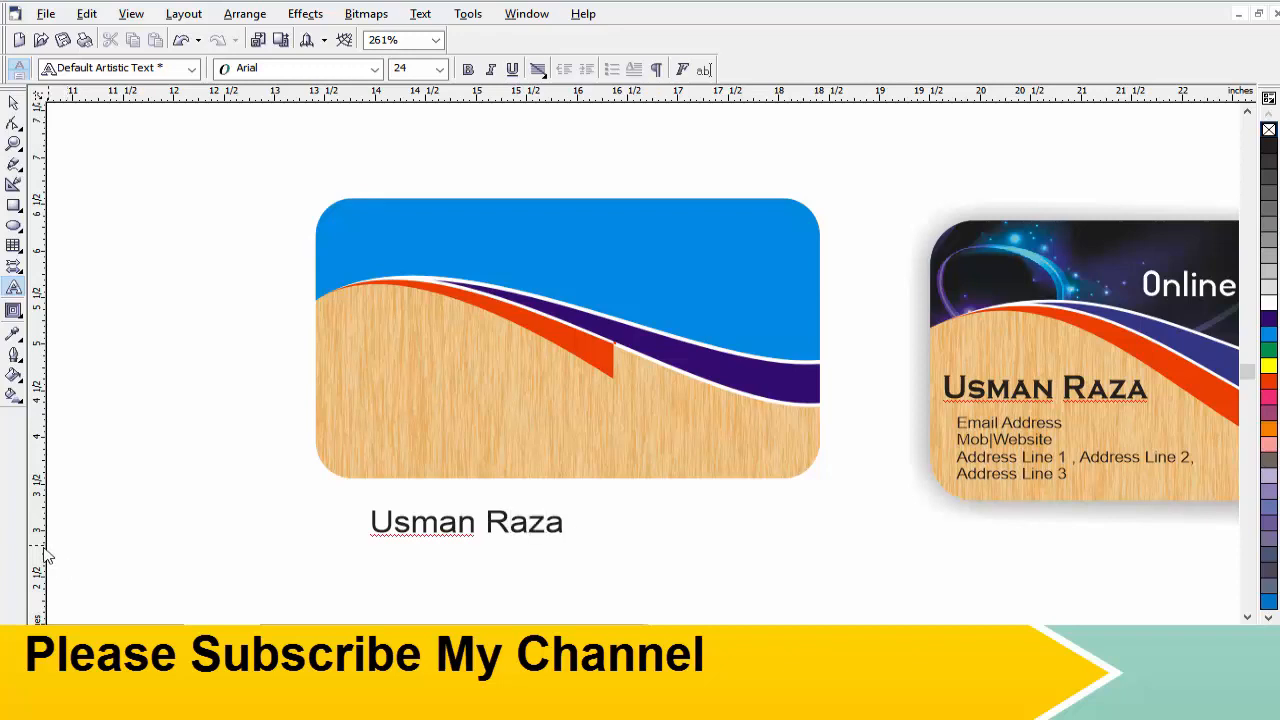
key("ctrl+a")
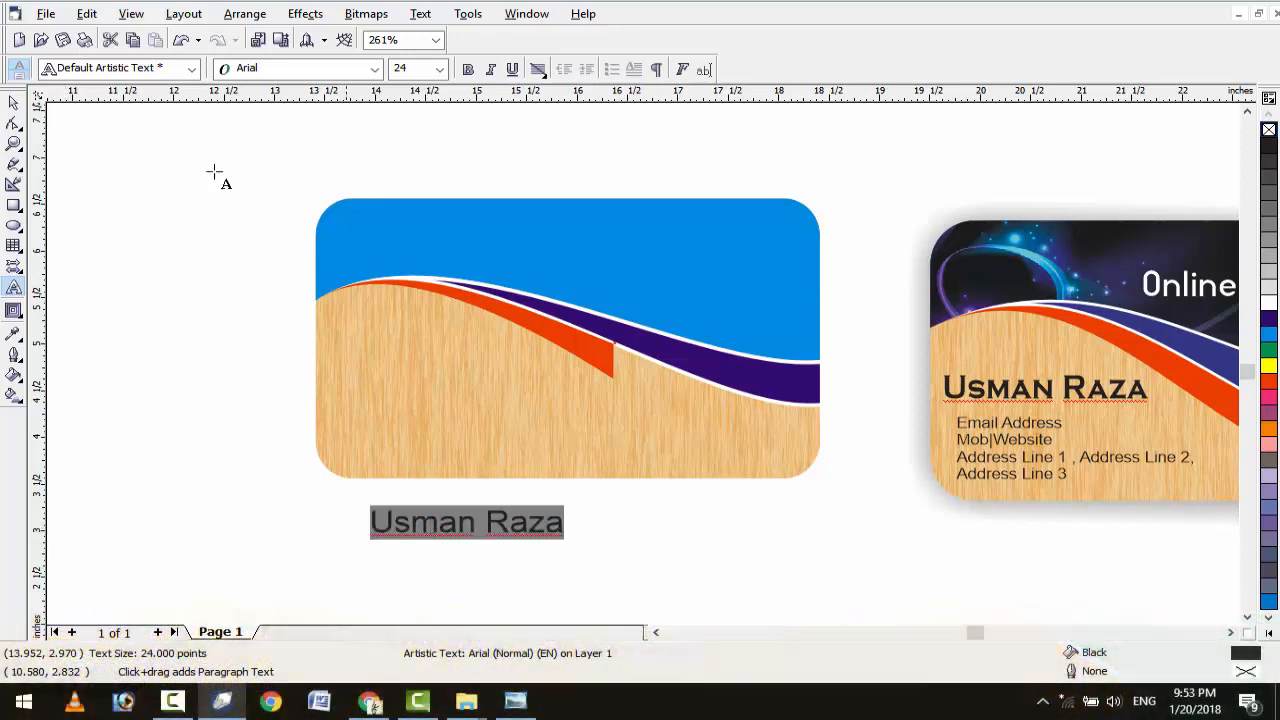
left_click(377, 68)
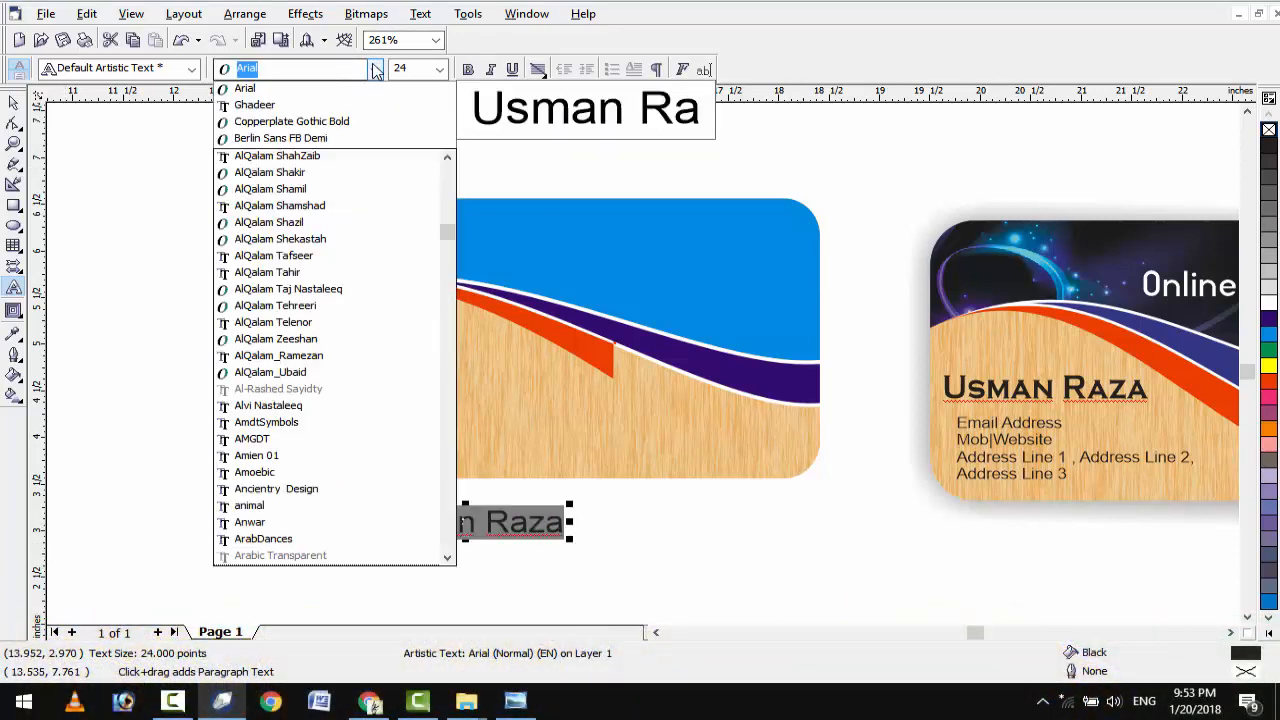
left_click(363, 124)
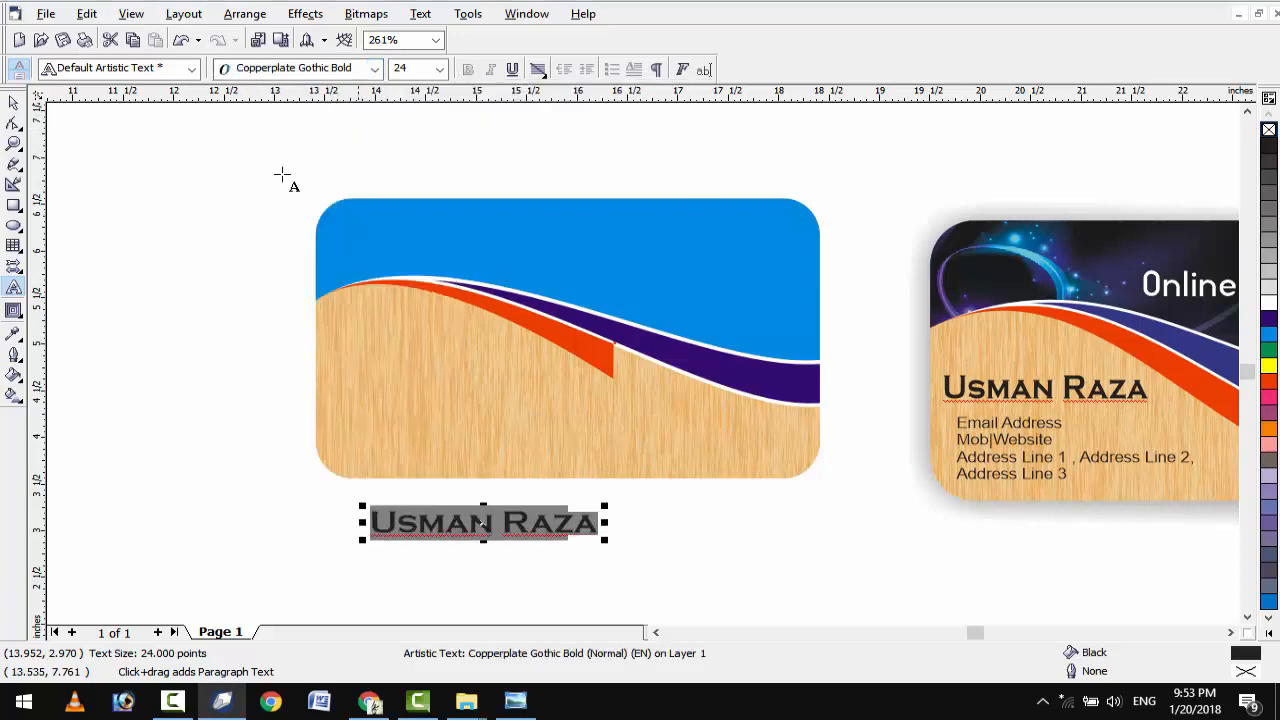
Move the name onto the left card's wood area, enlarge it slightly, and squeeze it narrower.
left_click(14, 103)
left_click_drag(482, 524, 435, 376)
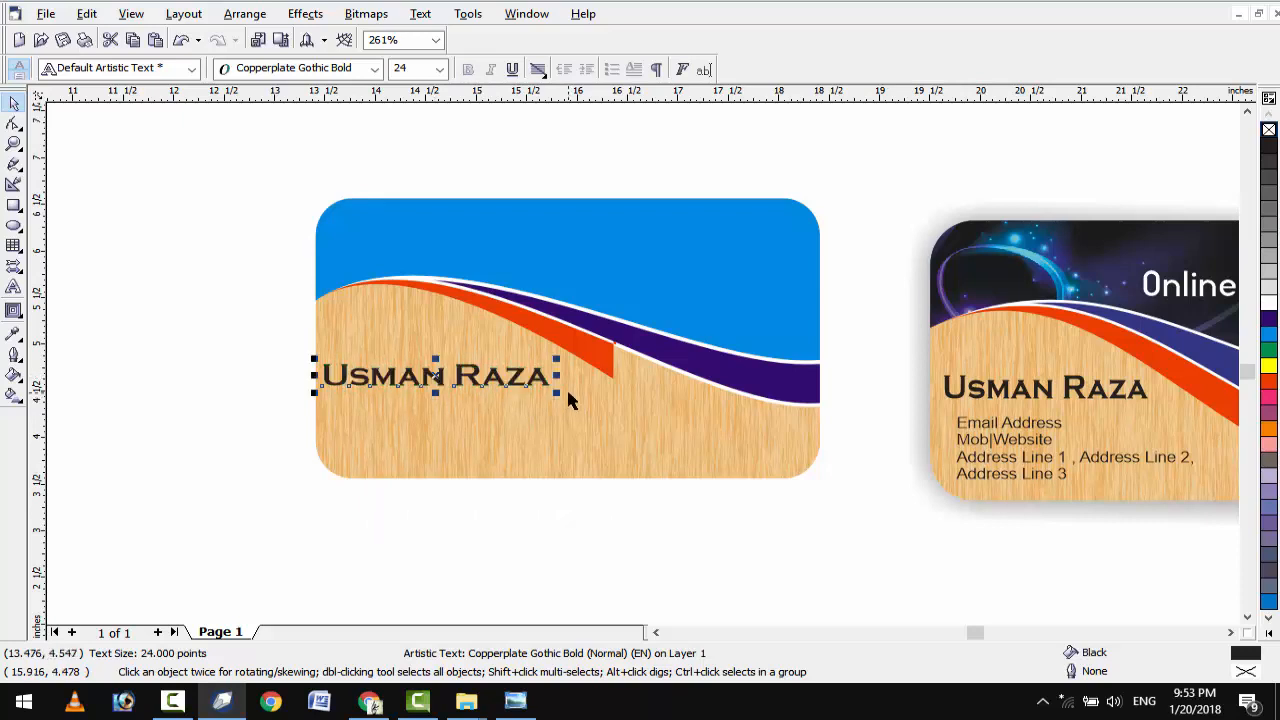
left_click_drag(557, 392, 568, 409)
left_click_drag(443, 379, 452, 369)
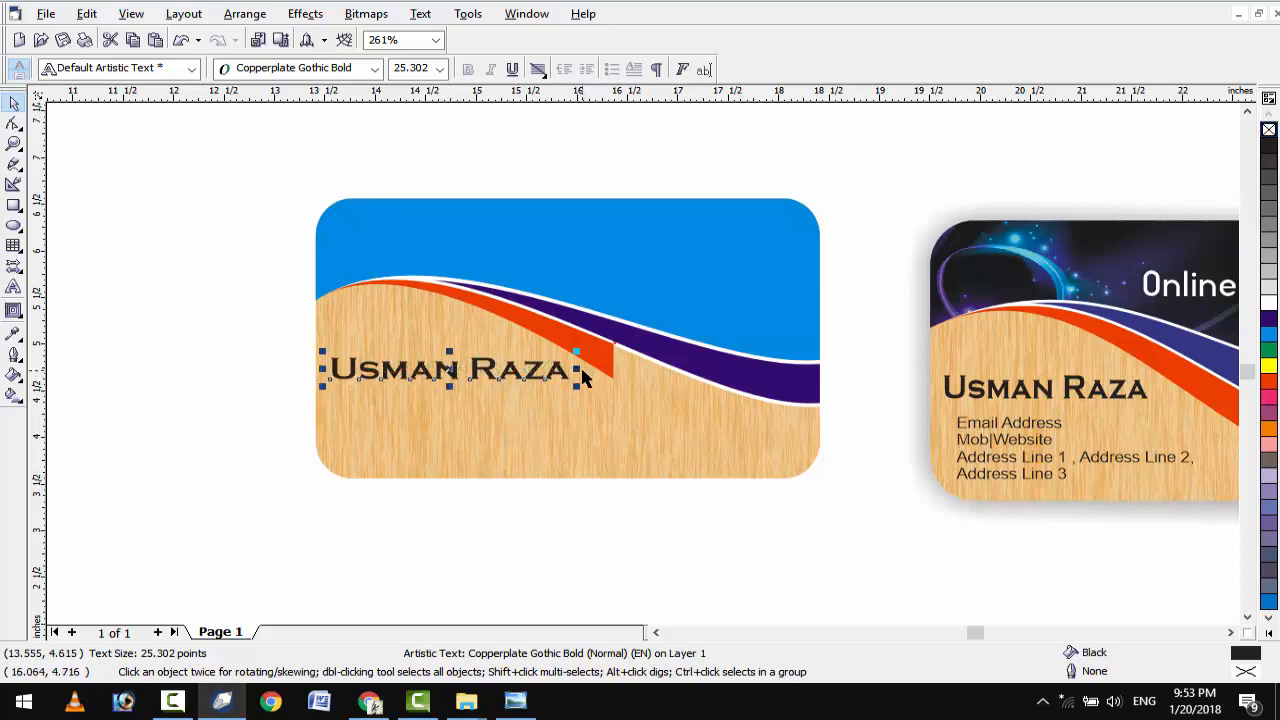
left_click_drag(574, 369, 566, 369)
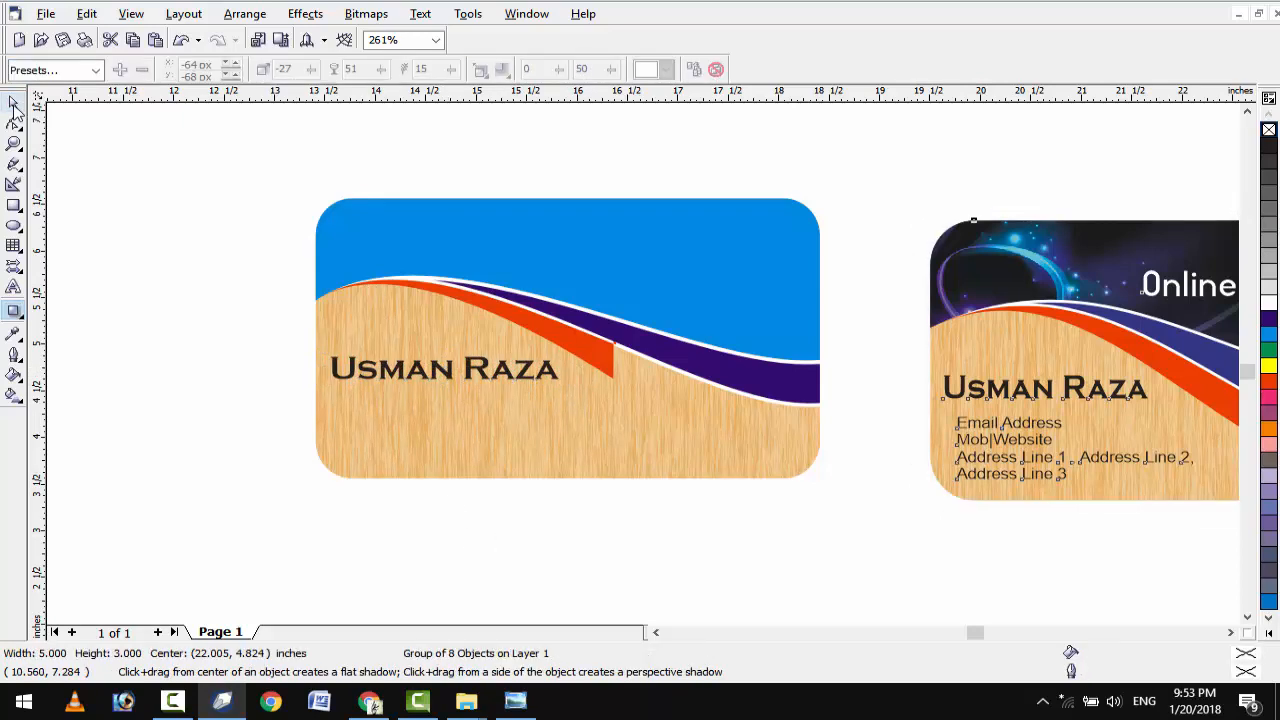
Remove the right card's drop shadow and select the right card's group.
key("space")
left_click(968, 538)
left_click(979, 478)
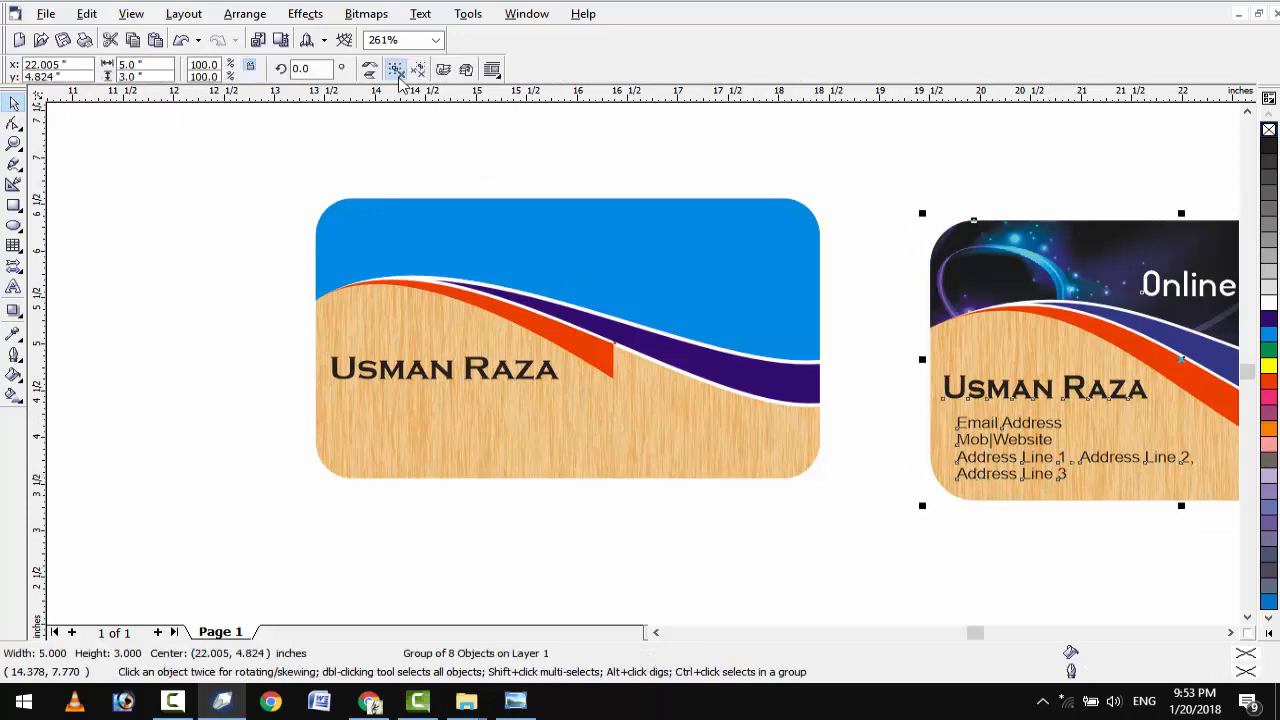
Ungroup the right card and duplicate its address text below the left card's name, brought to front.
key("ctrl+u")
left_click(980, 472)
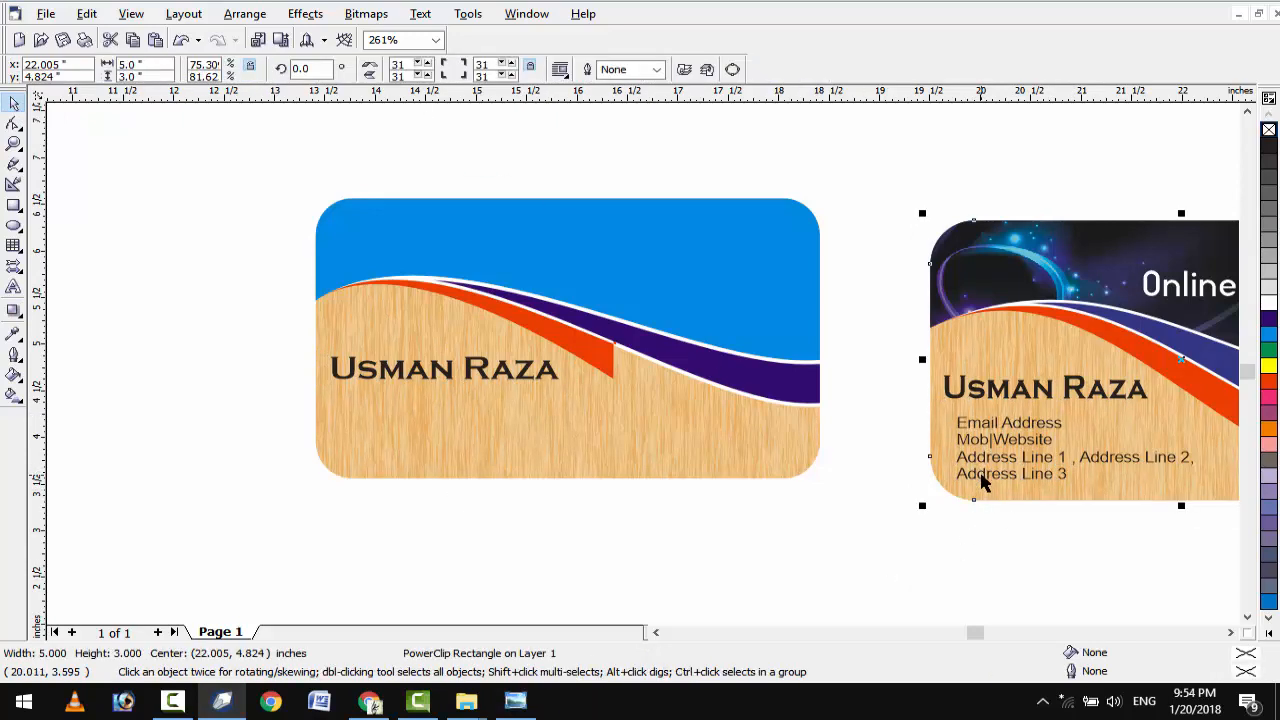
left_click(981, 475)
key("ctrl+d")
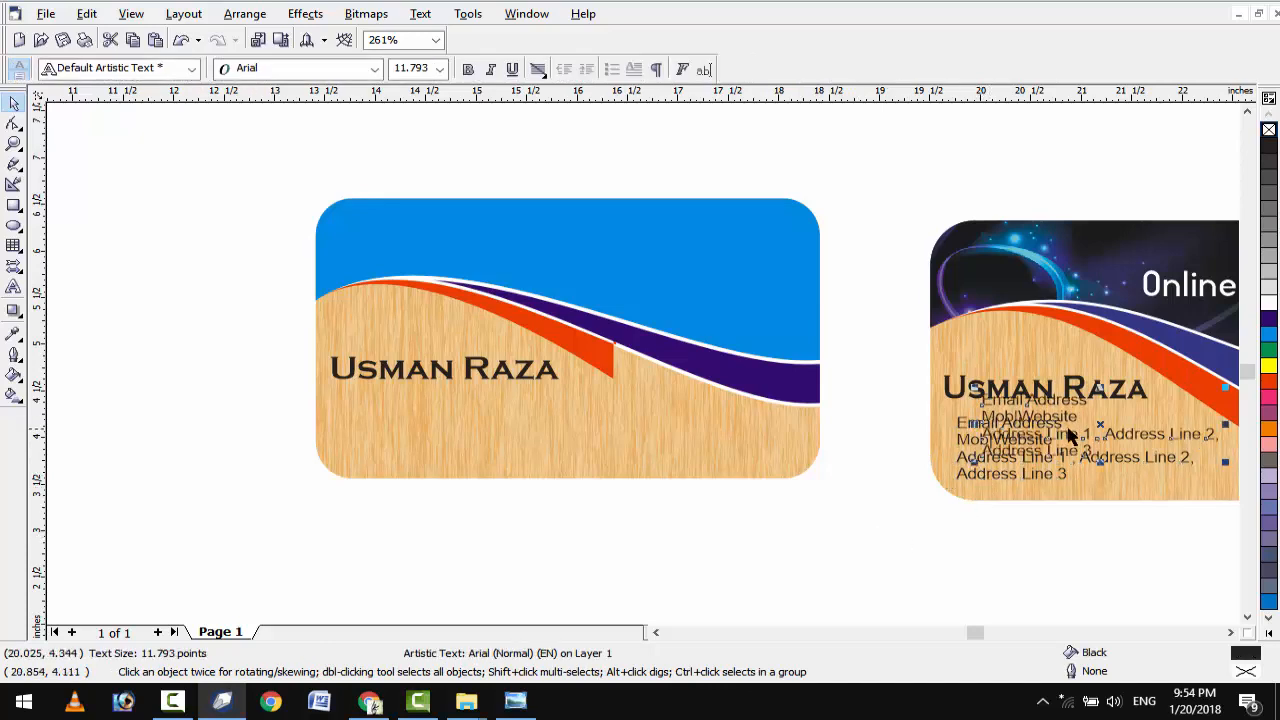
left_click_drag(1098, 427, 450, 424)
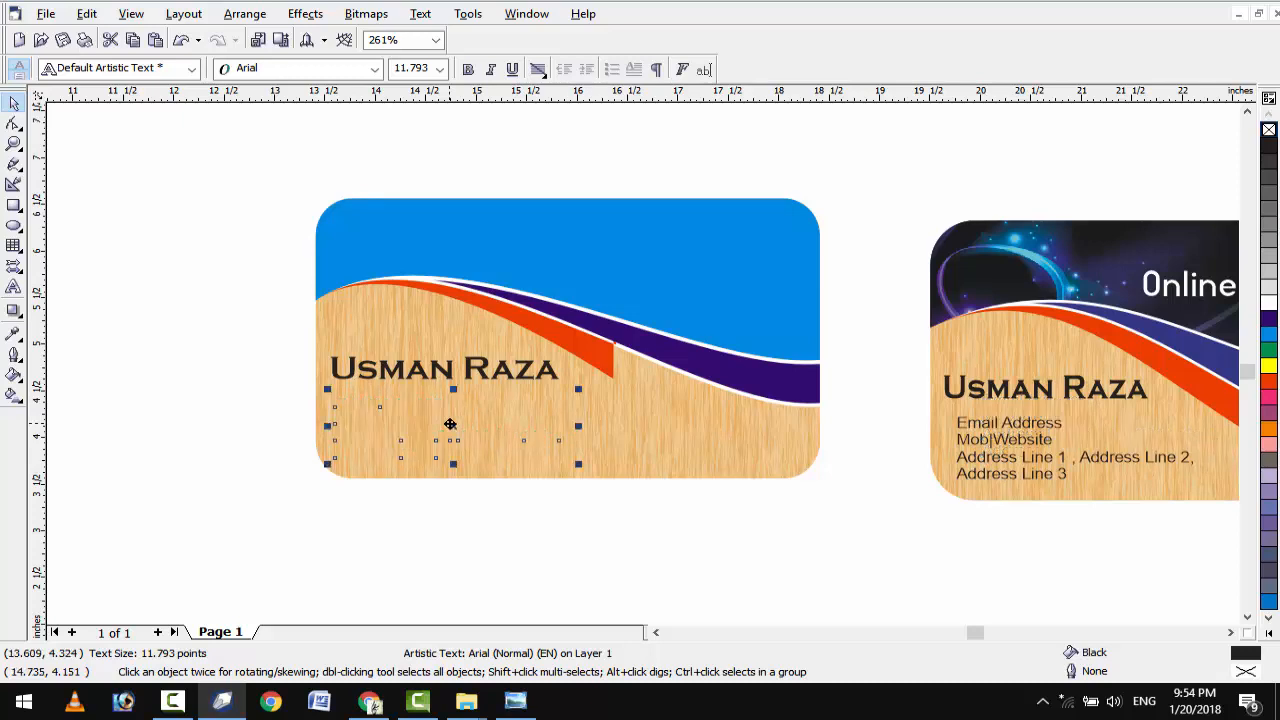
right_click(455, 424)
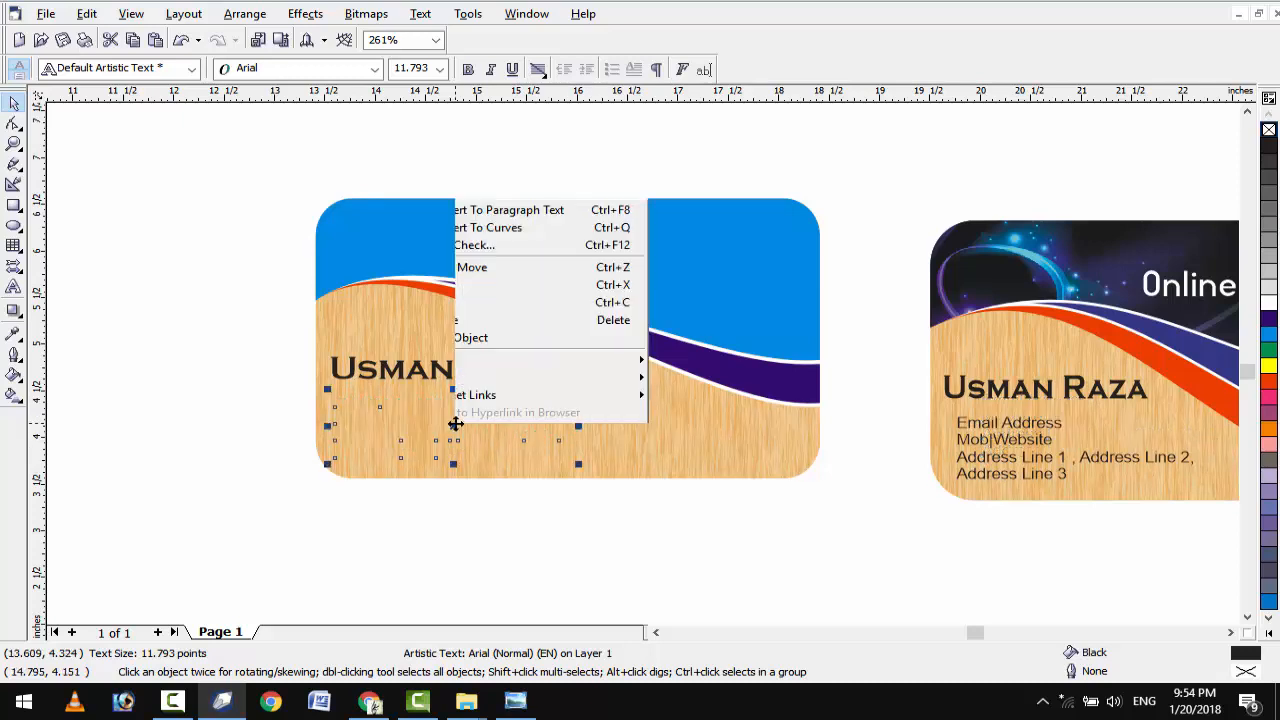
mouse_move(576, 298)
left_click(742, 181)
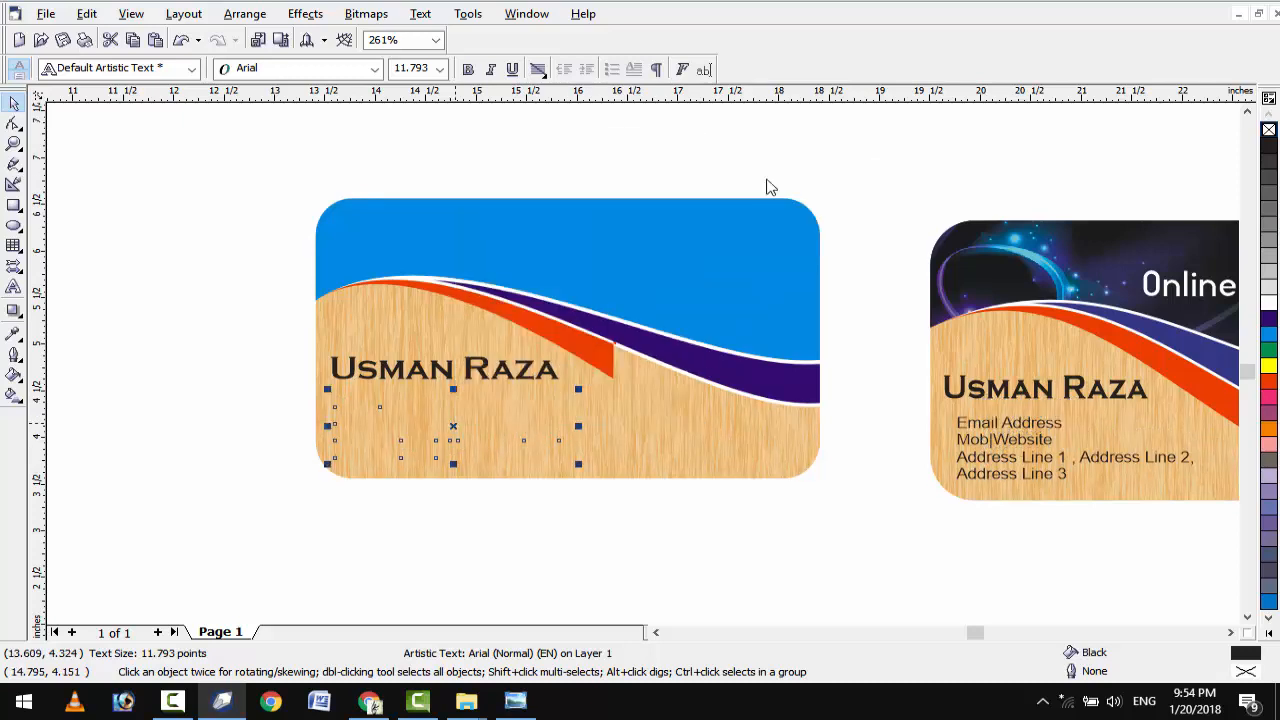
left_click(856, 497)
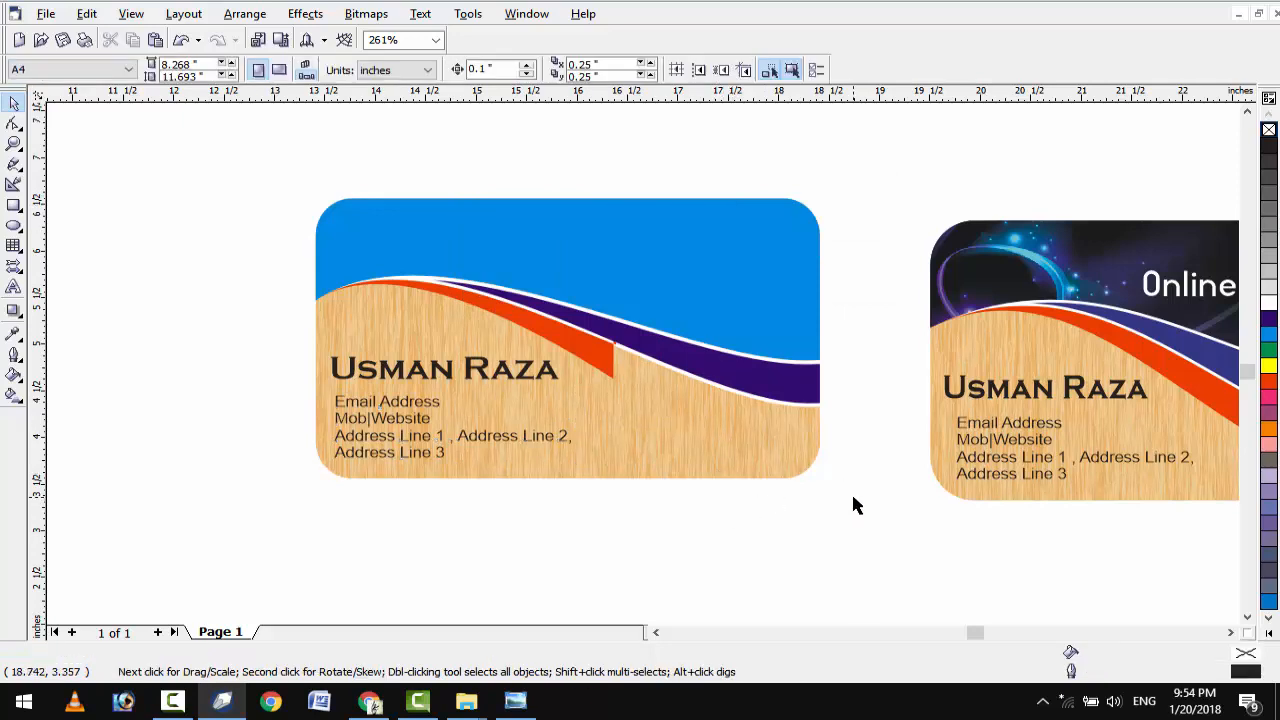
Zoom in on the left card and select the orange stripe.
key("F4")
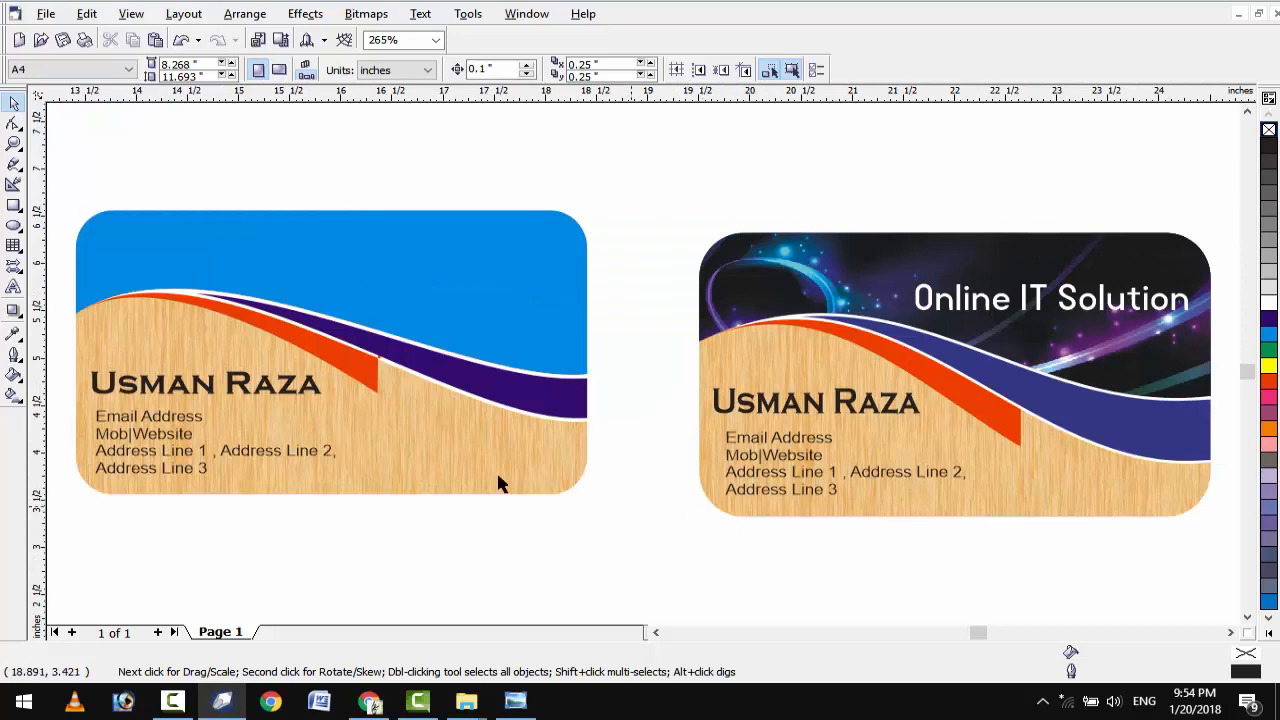
scroll(366, 366, "up", 2)
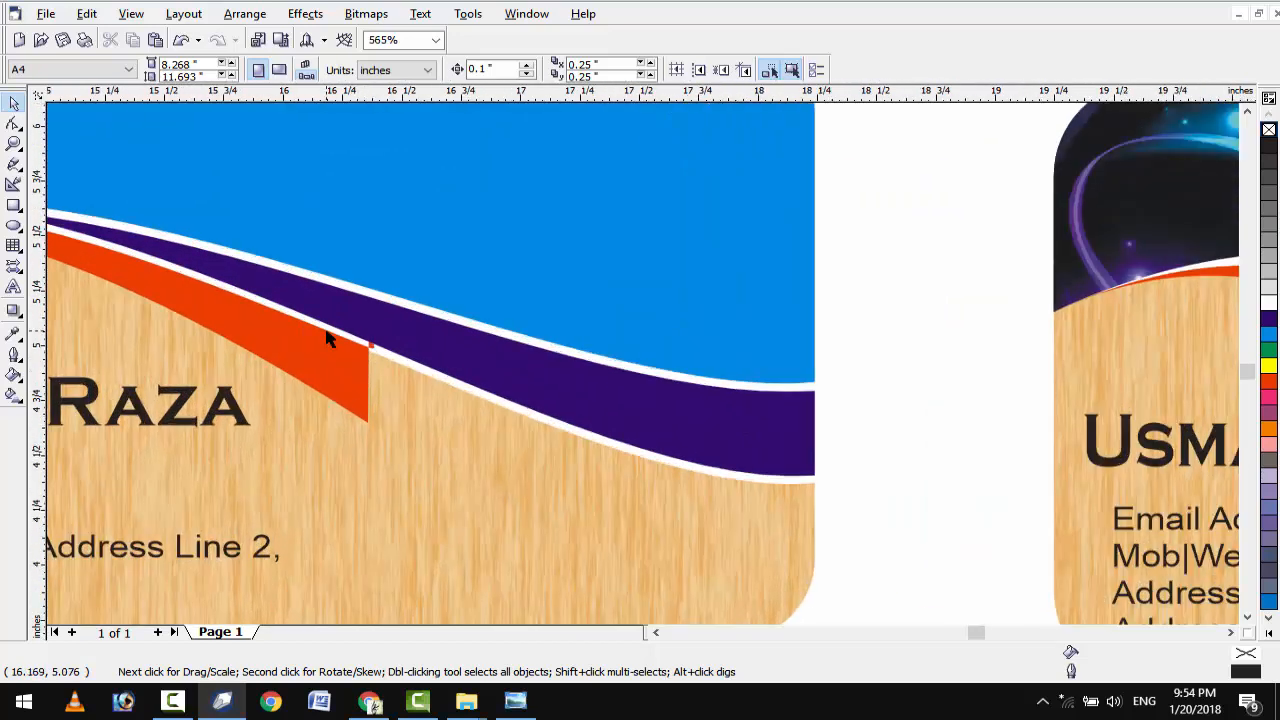
scroll(330, 338, "up", 4)
left_click(14, 122)
left_click(355, 328)
scroll(355, 328, "up", 2)
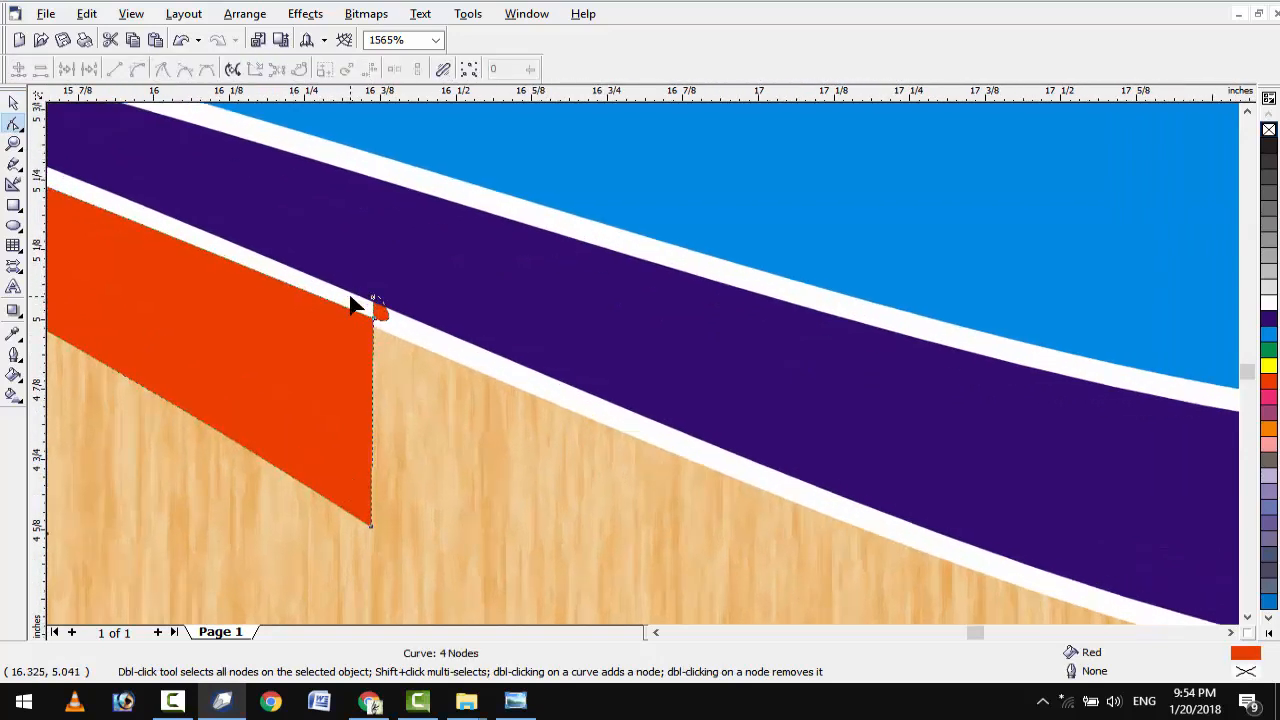
scroll(352, 305, "up", 3)
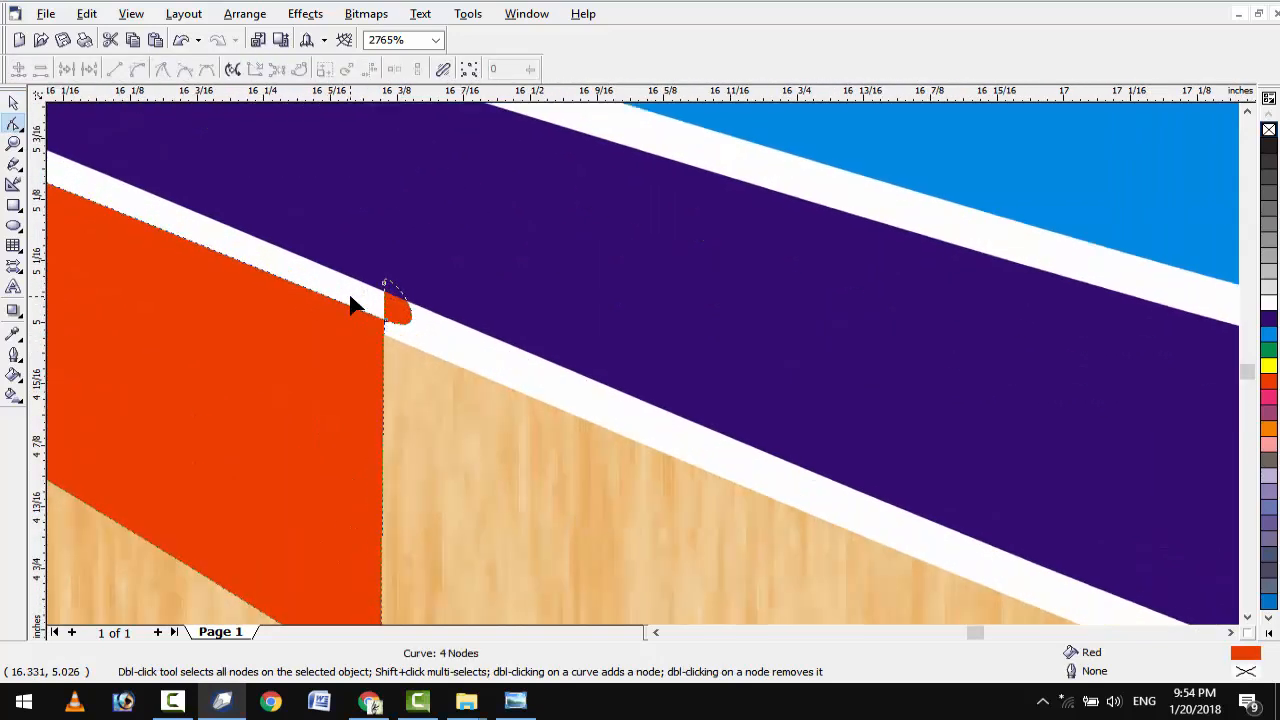
left_click(13, 104)
Order the orange stripe behind the white band, then zoom back out.
right_click(348, 385)
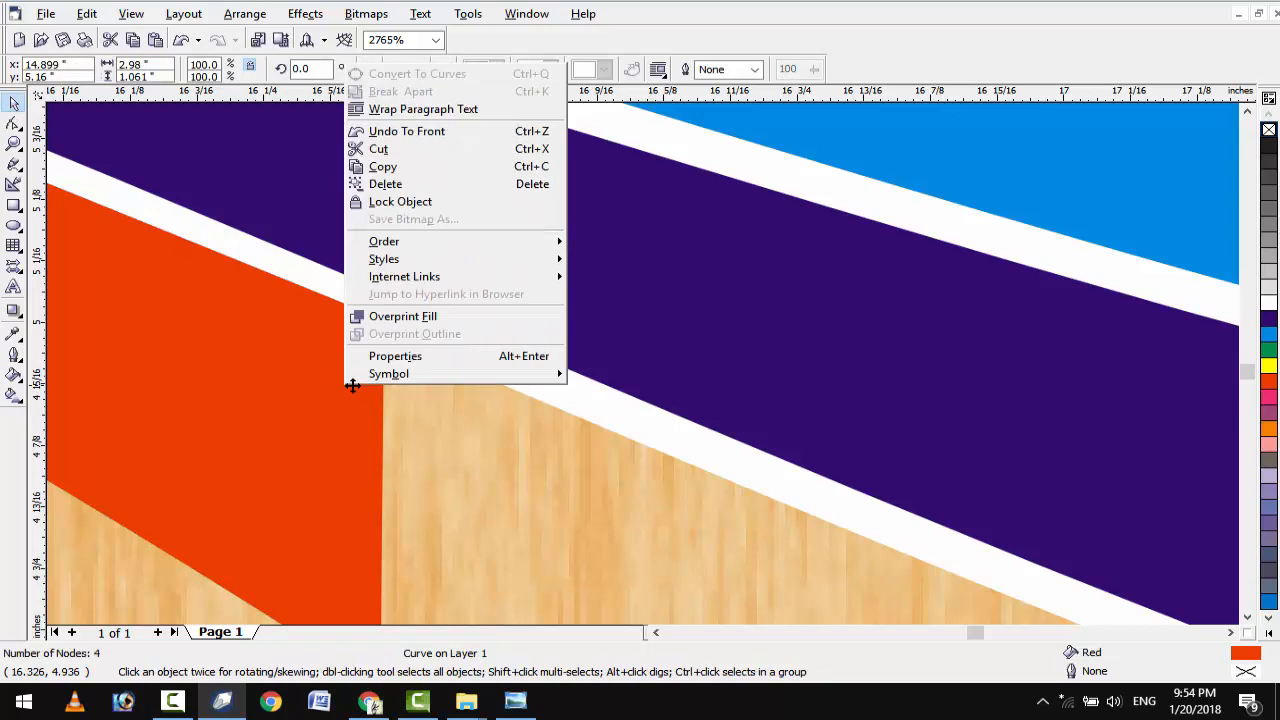
mouse_move(530, 242)
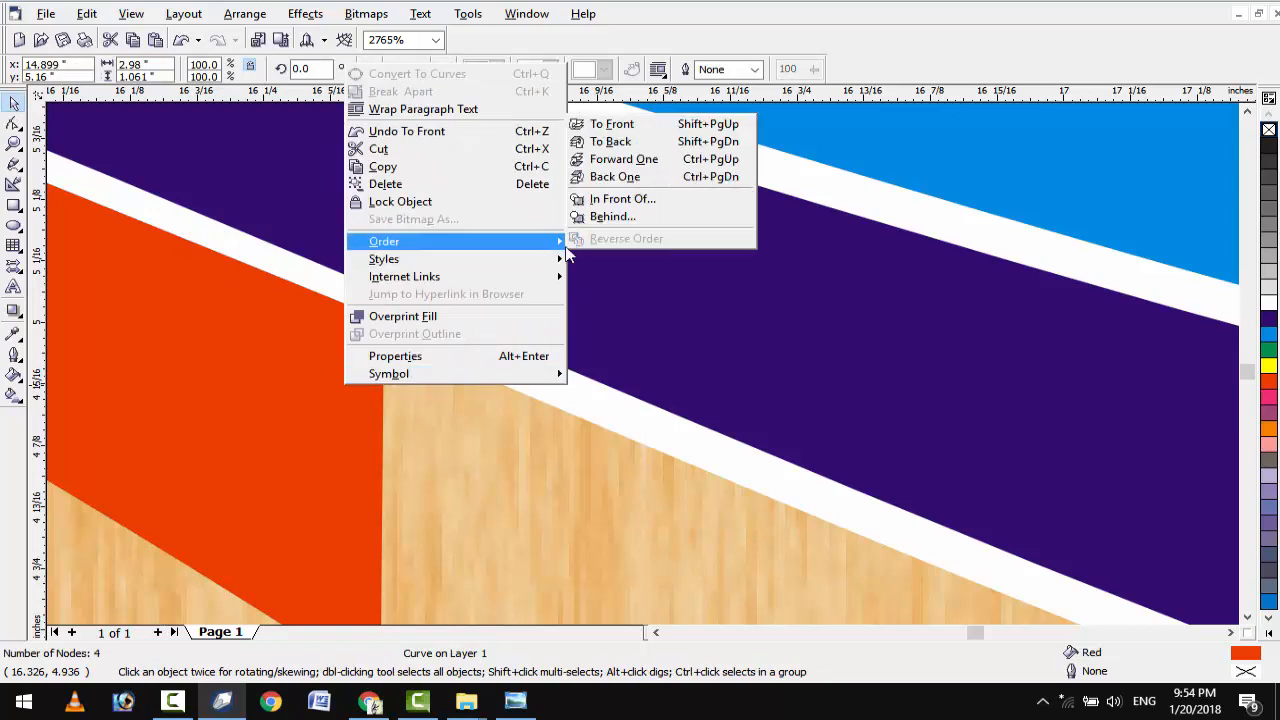
left_click(631, 217)
left_click(705, 455)
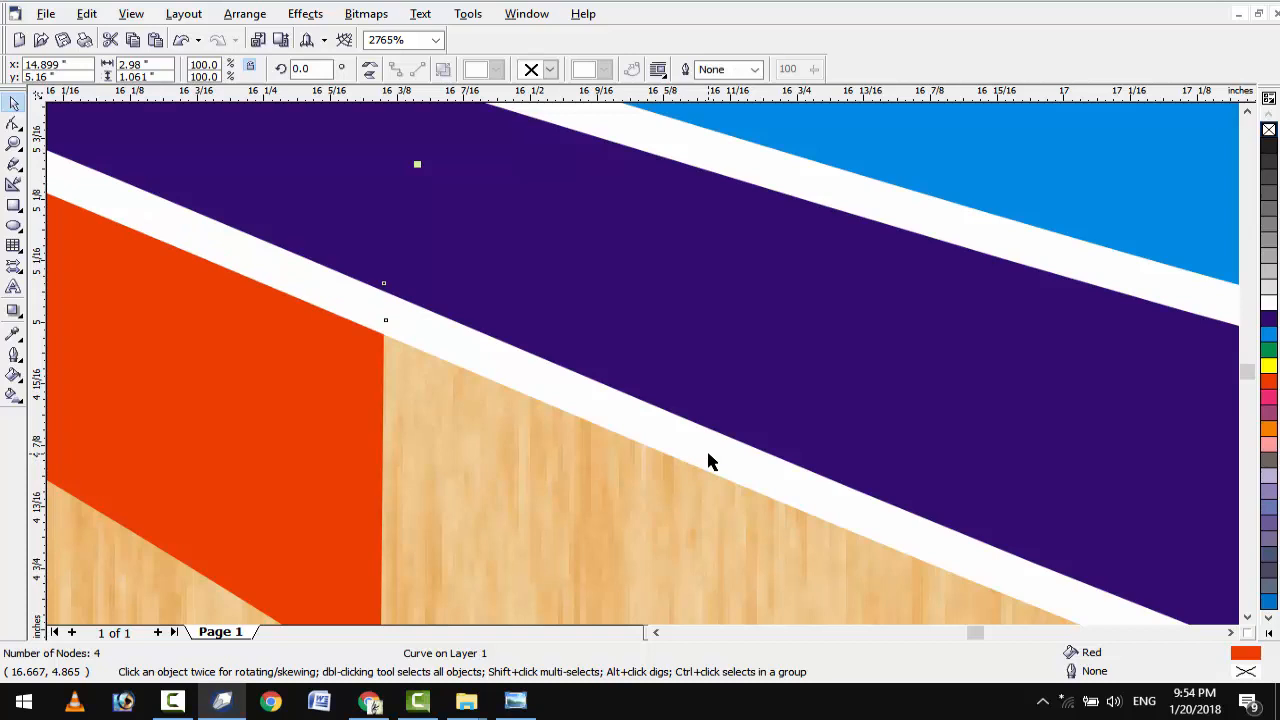
key("F4")
scroll(85, 278, "up", 2)
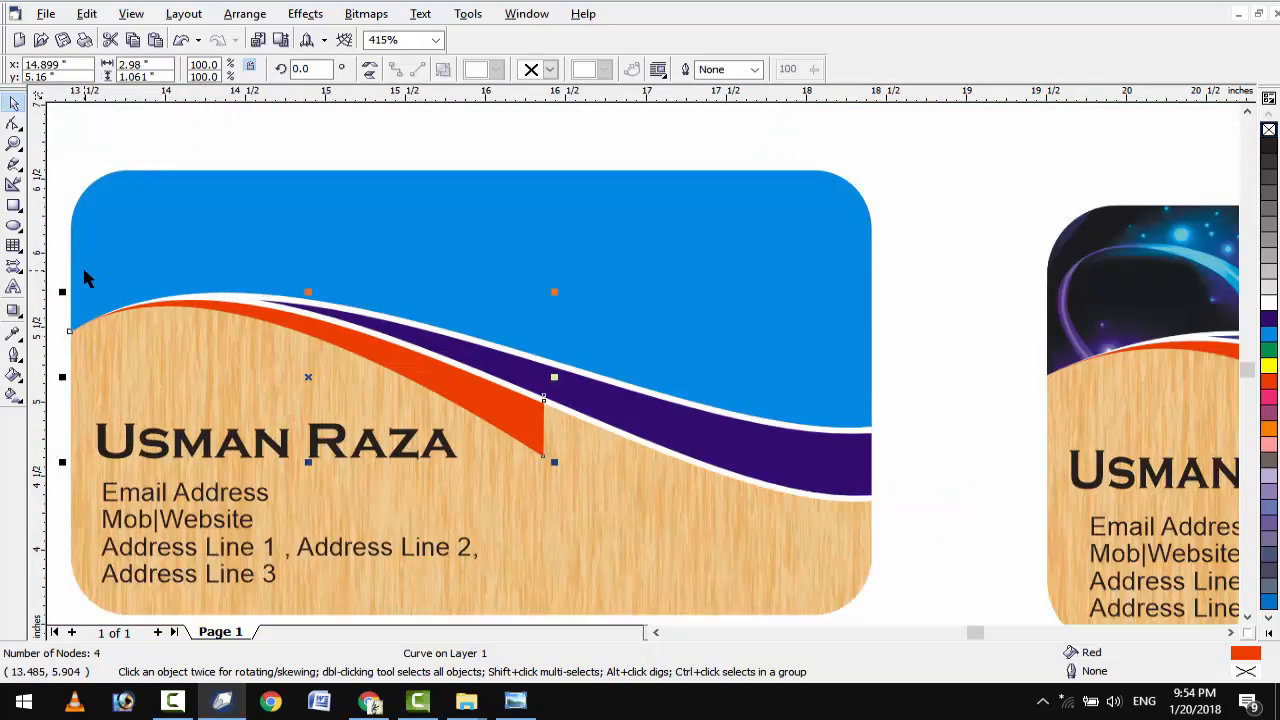
scroll(418, 280, "down", 2)
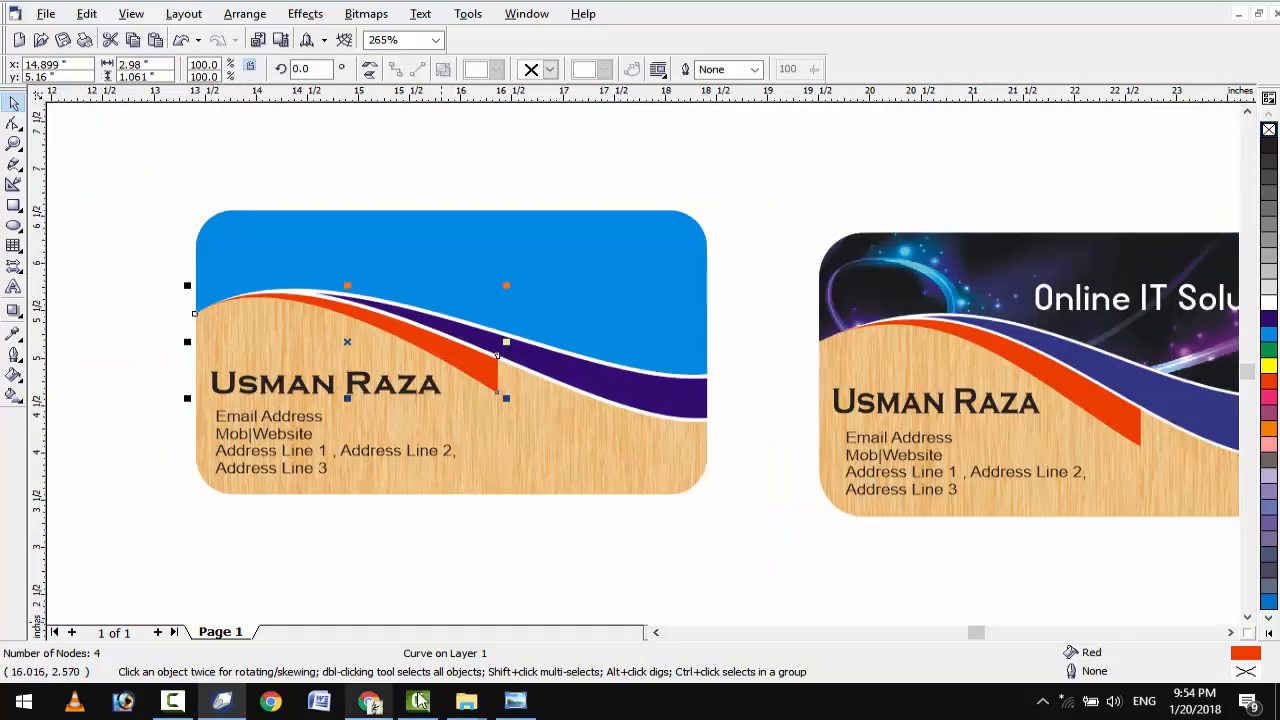
Import the abstract-light image from the v card folder, shrink it to about 30%, and place it below the left card.
left_click(466, 700)
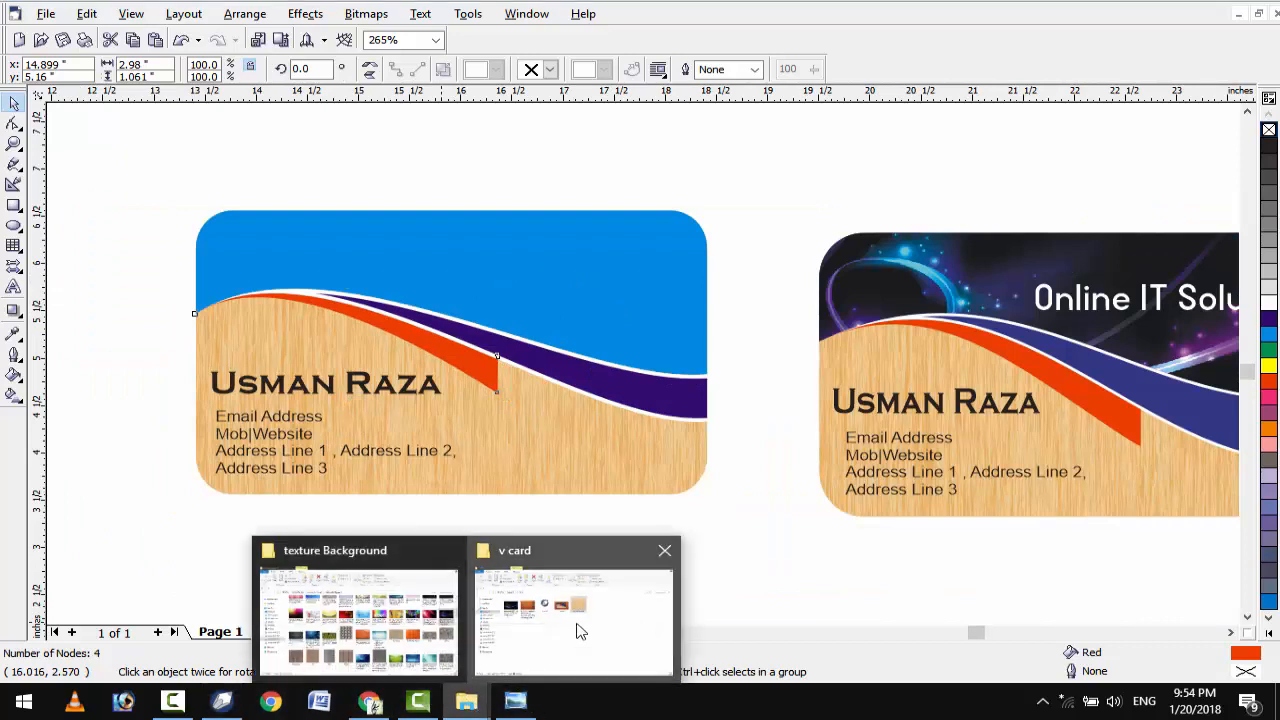
left_click(580, 630)
left_click_drag(232, 235, 481, 370)
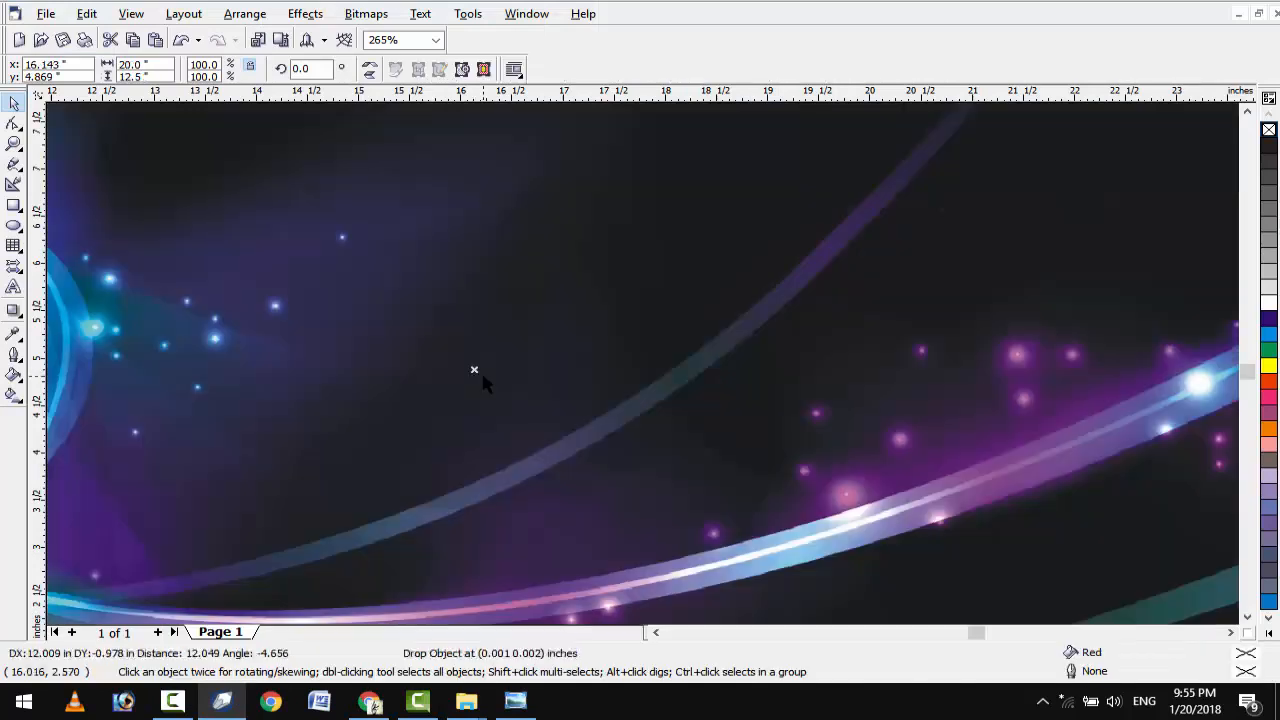
key("shift+F2")
left_click_drag(198, 108, 814, 460)
left_click_drag(911, 567, 605, 527)
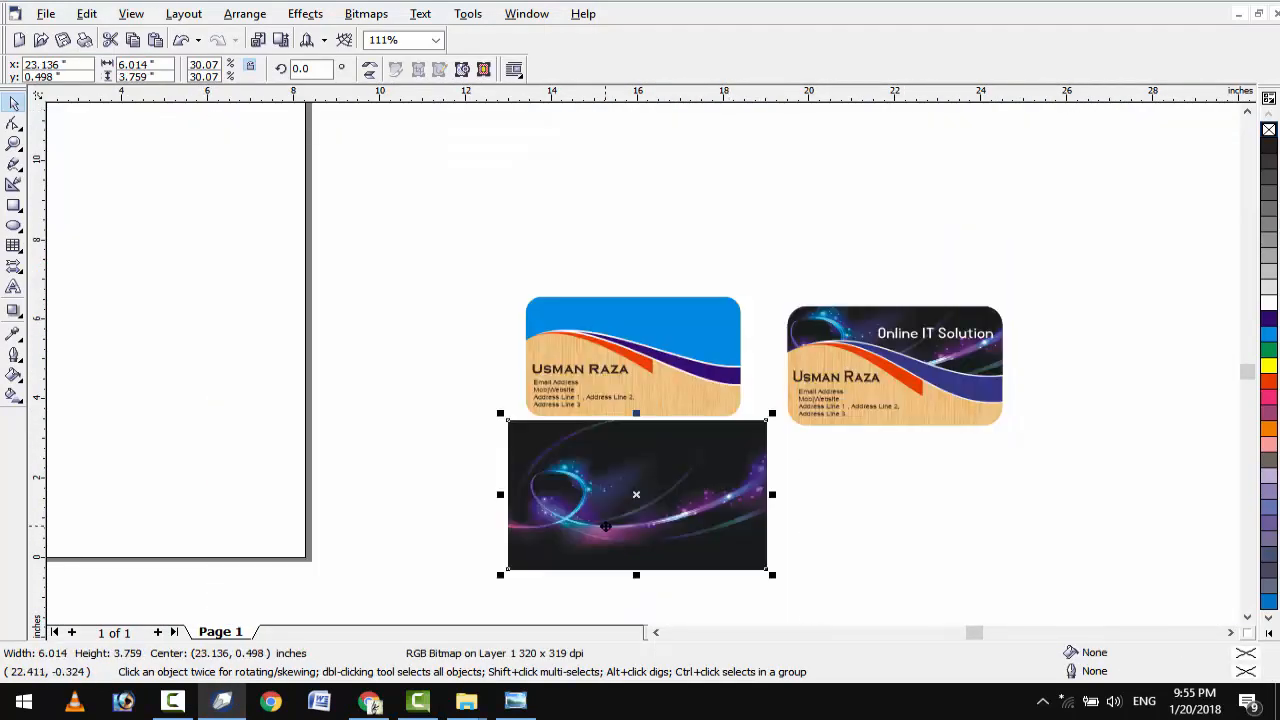
PowerClip the space image inside the left card's top area.
left_click(305, 14)
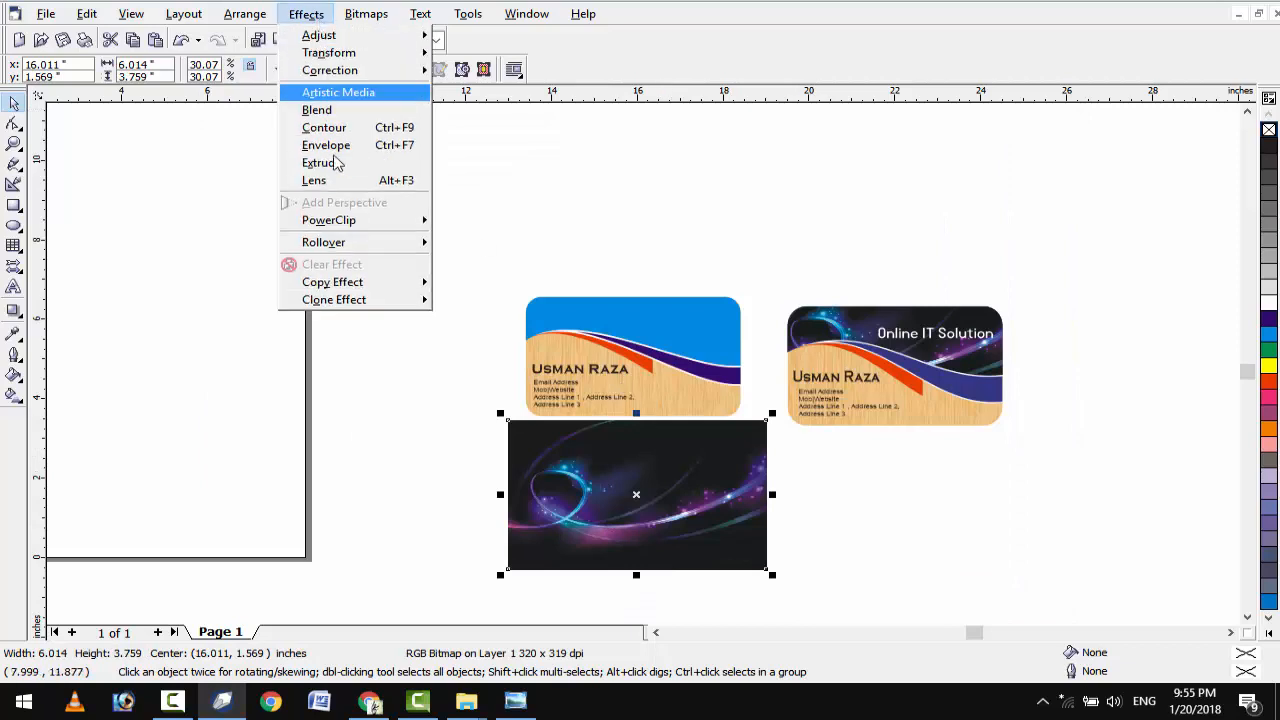
mouse_move(334, 221)
left_click(470, 223)
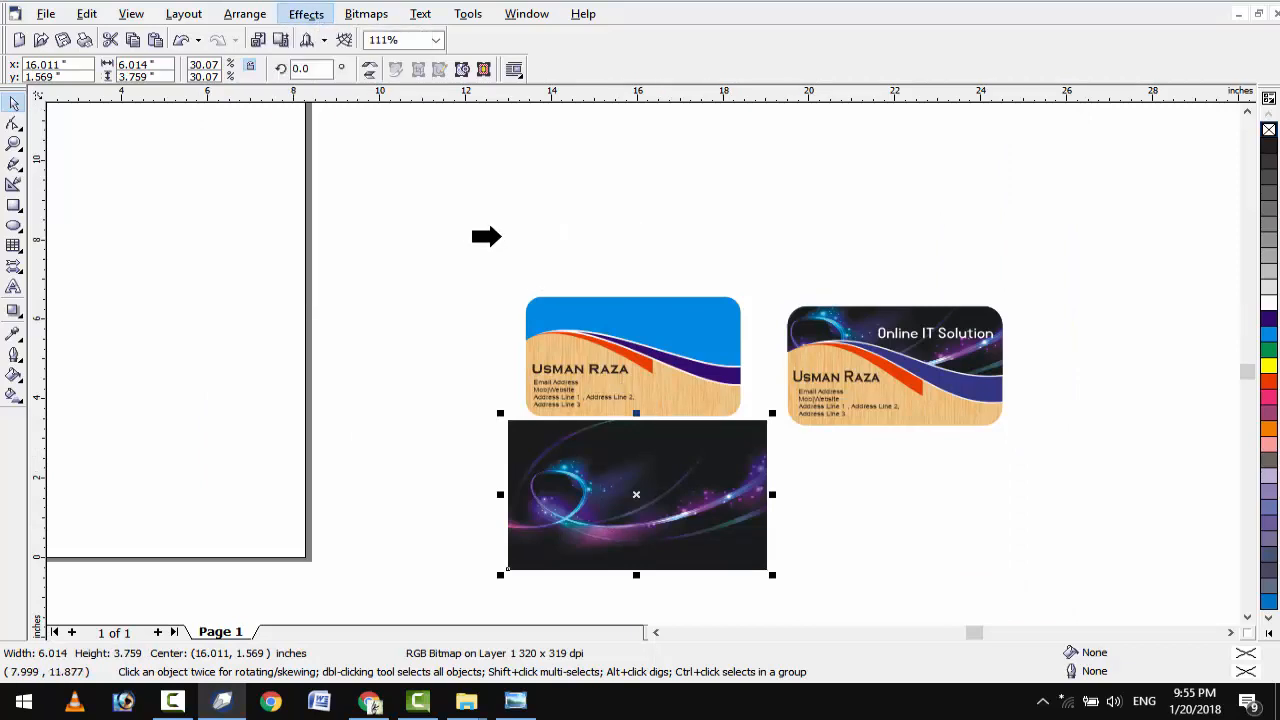
left_click(650, 316)
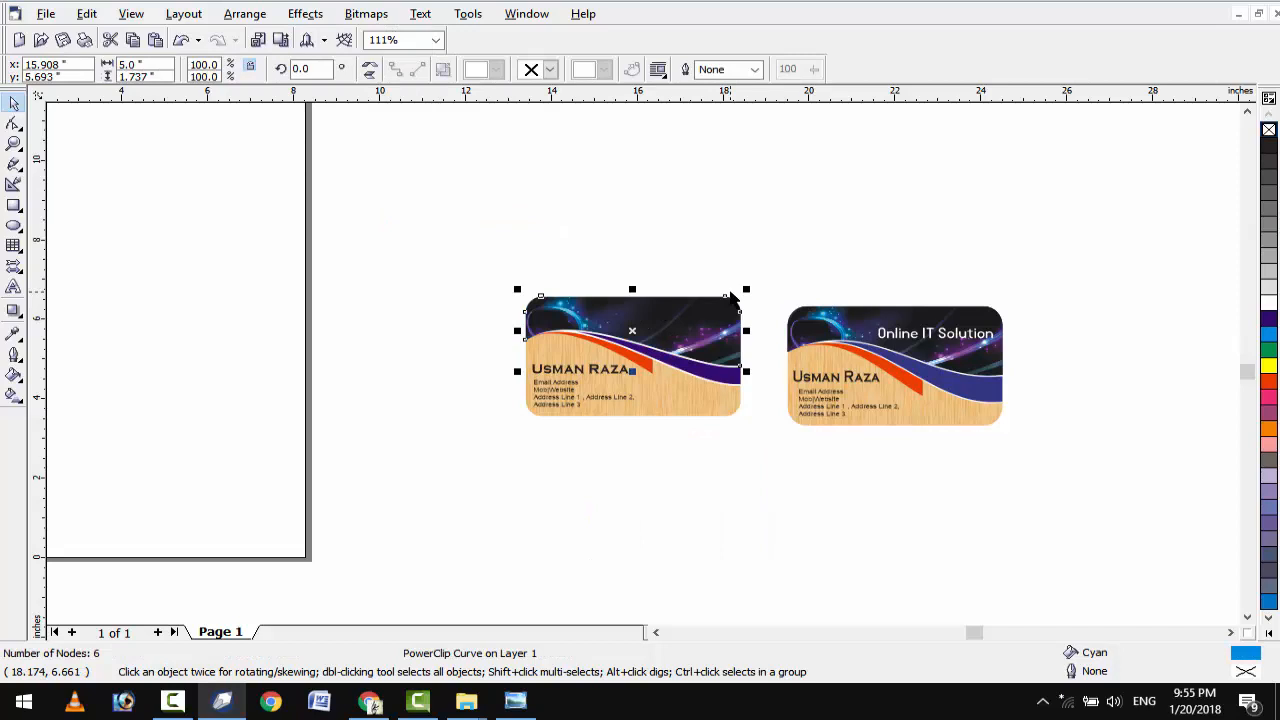
key("F4")
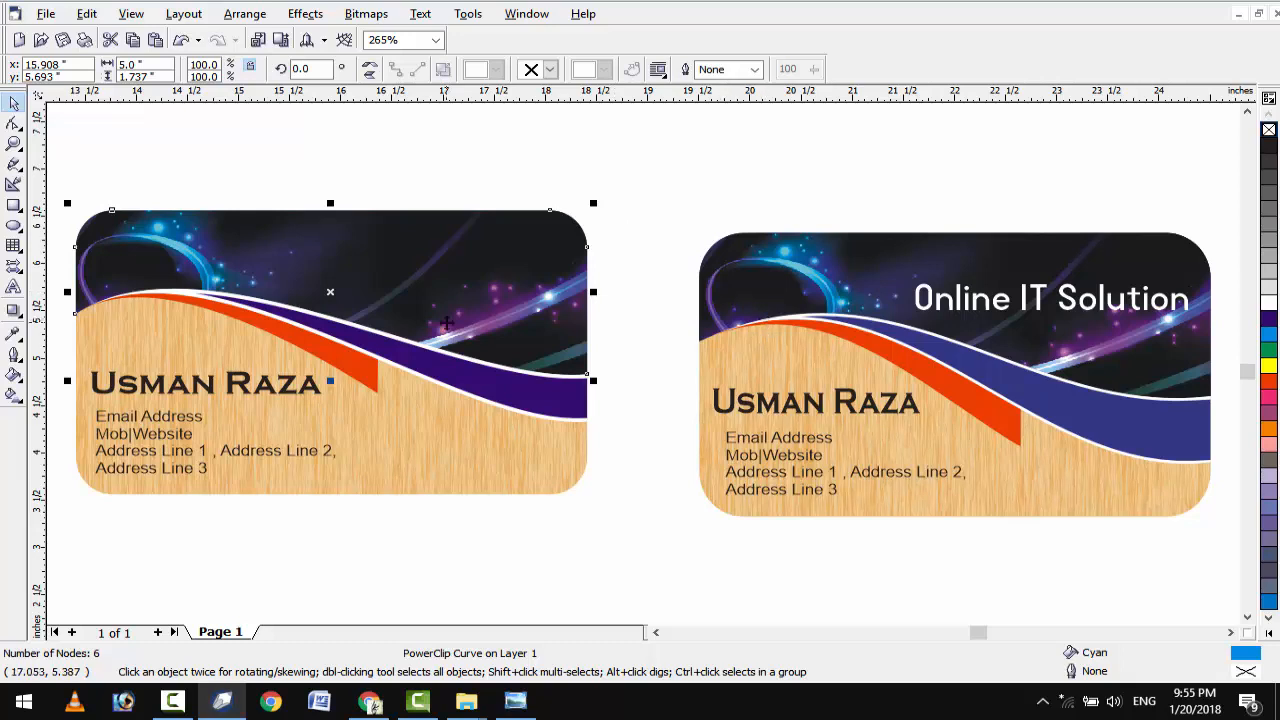
Eyedrop the right card's blue onto the left card's purple wave band.
left_click(502, 387, "ctrl")
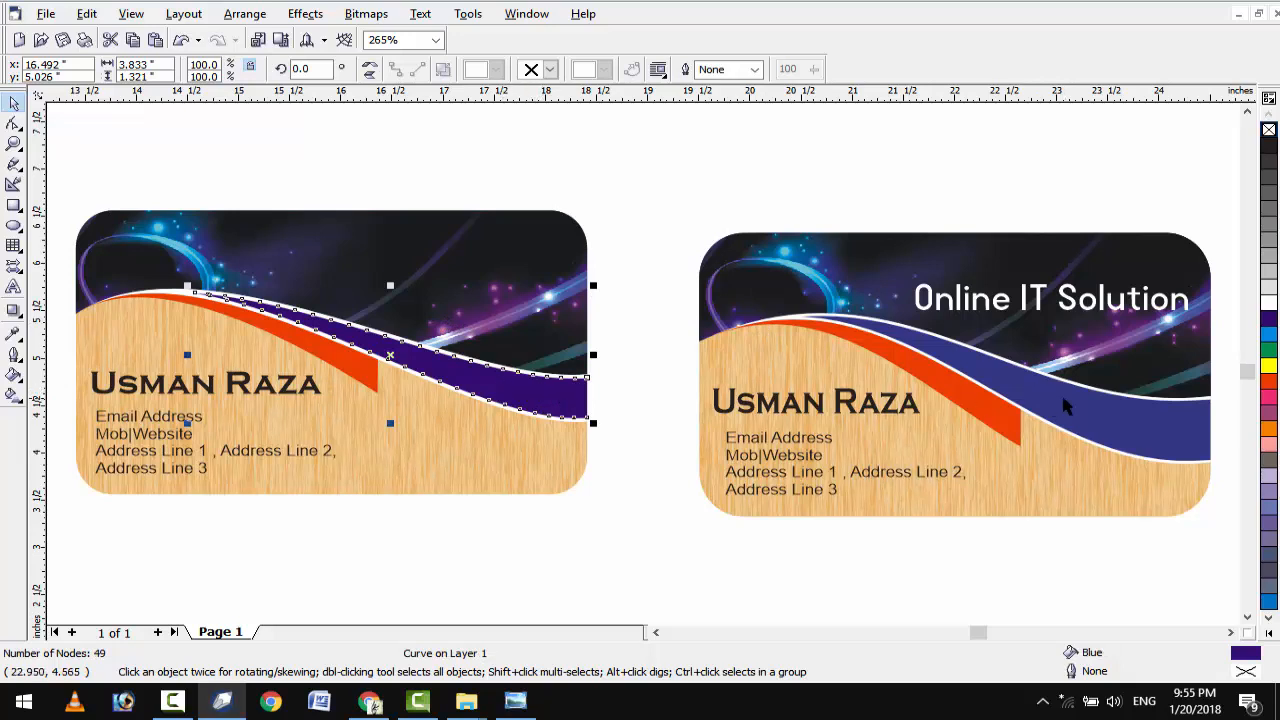
left_click(12, 336)
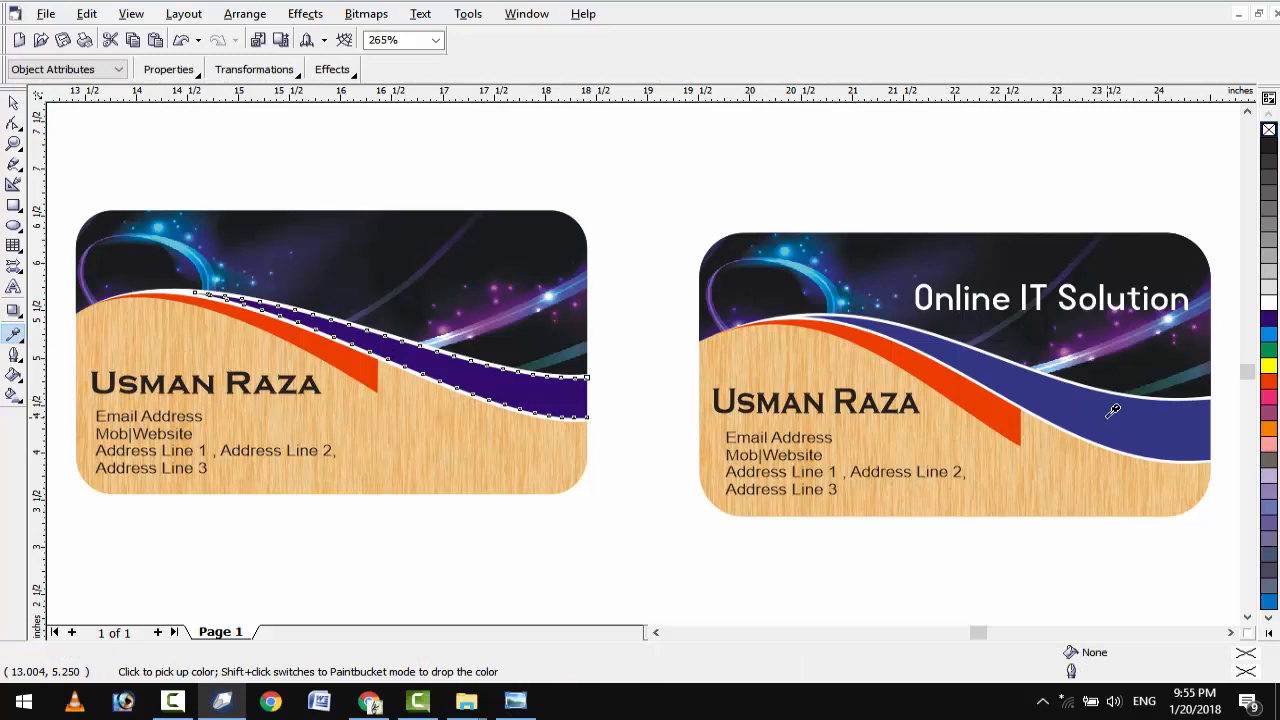
left_click(527, 388)
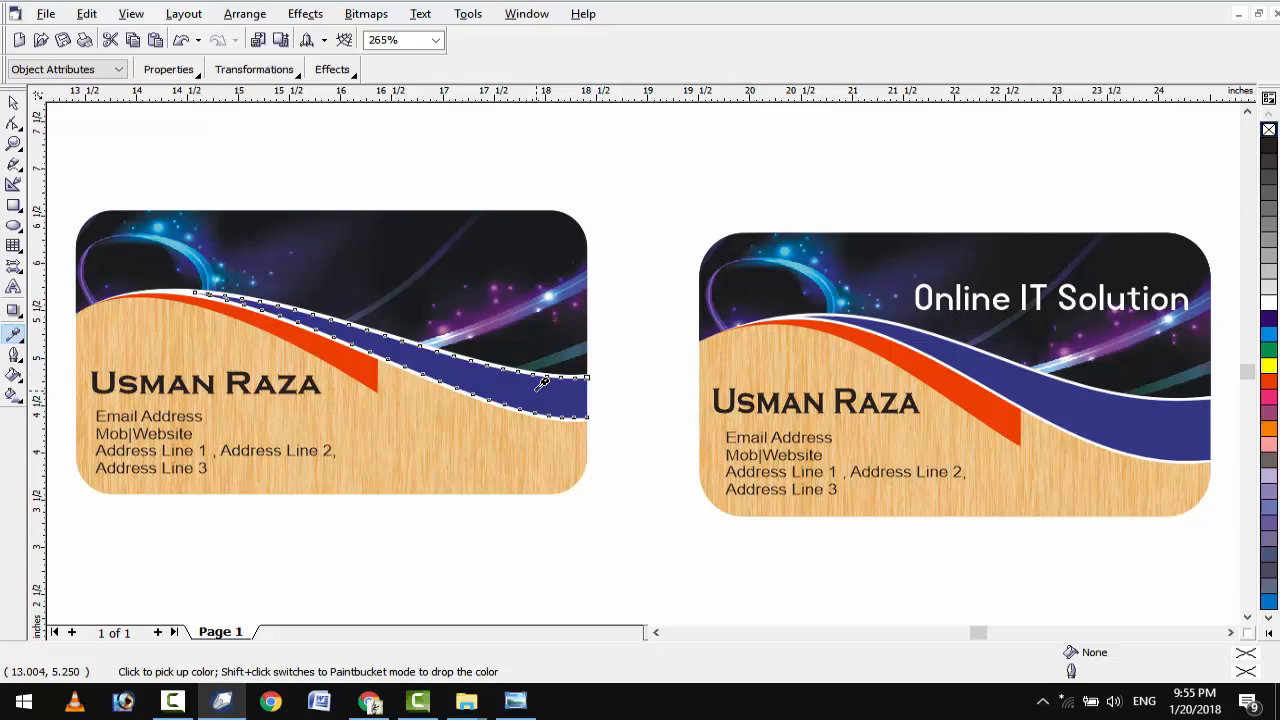
key("space")
Copy the 'Online IT Solution' heading onto the left card's dark header and bring it to front.
left_click(922, 307)
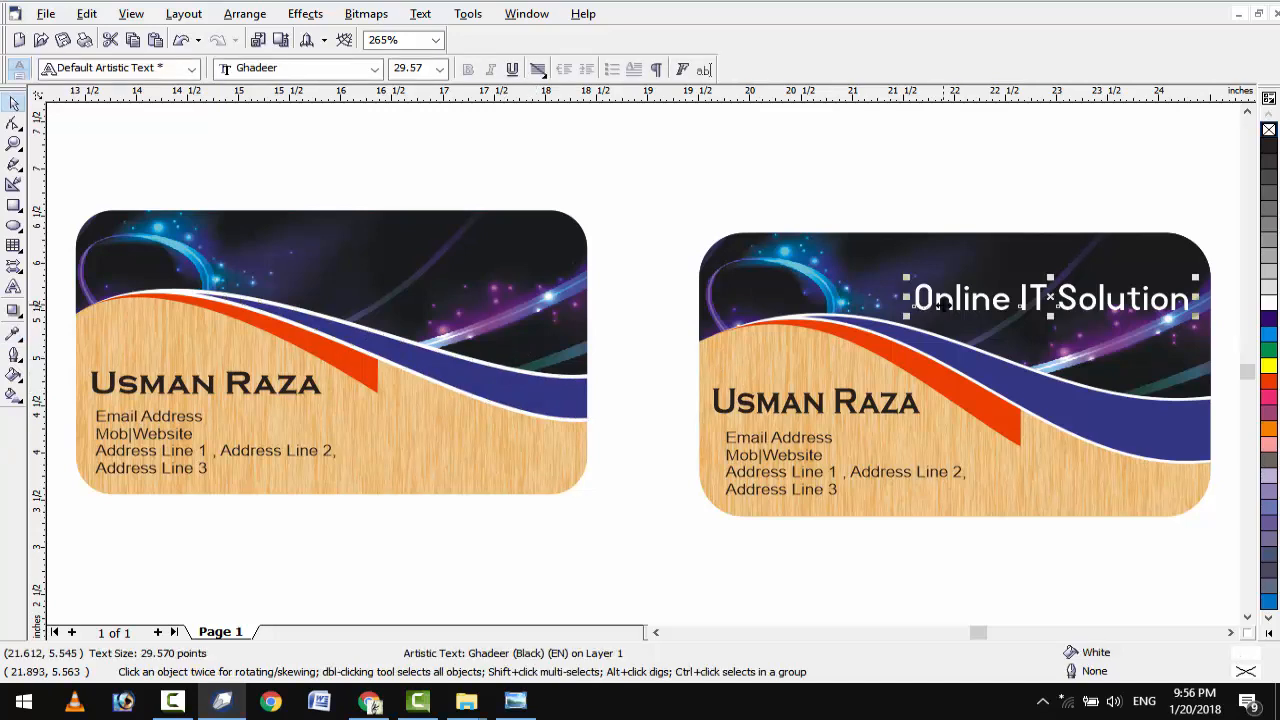
left_click_drag(940, 305, 966, 281)
left_click_drag(1076, 272, 427, 266)
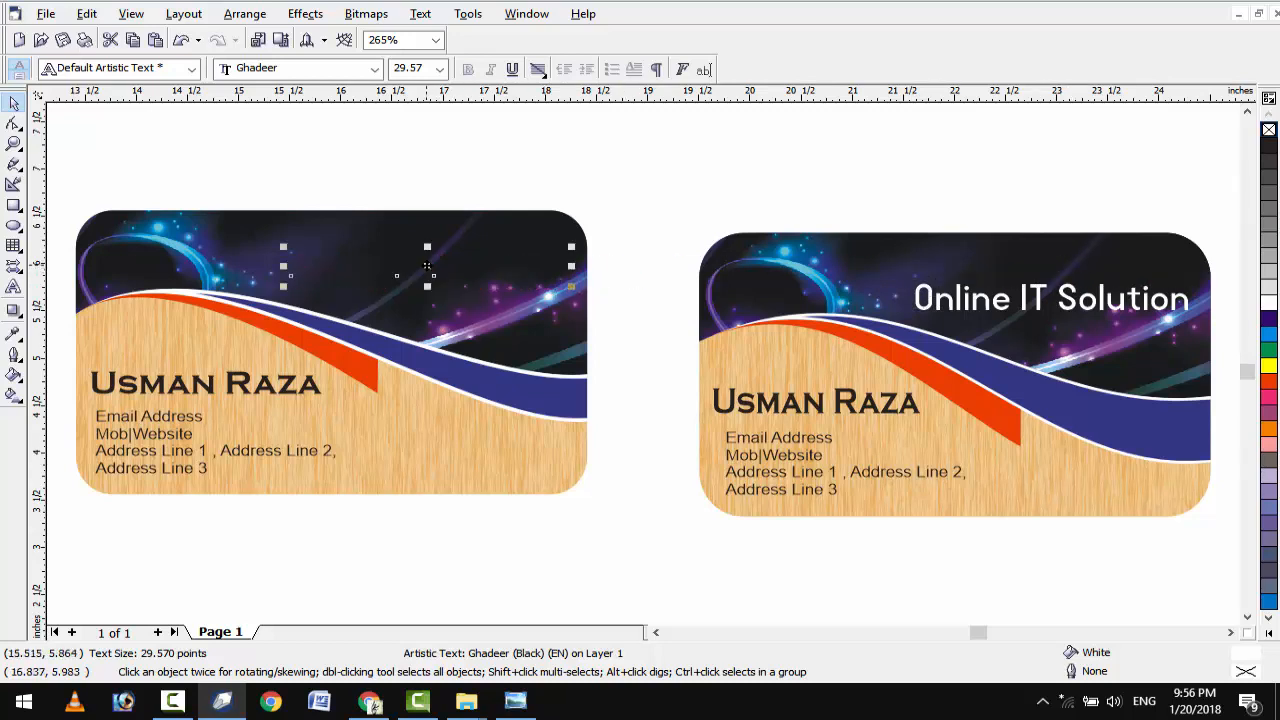
right_click(429, 265)
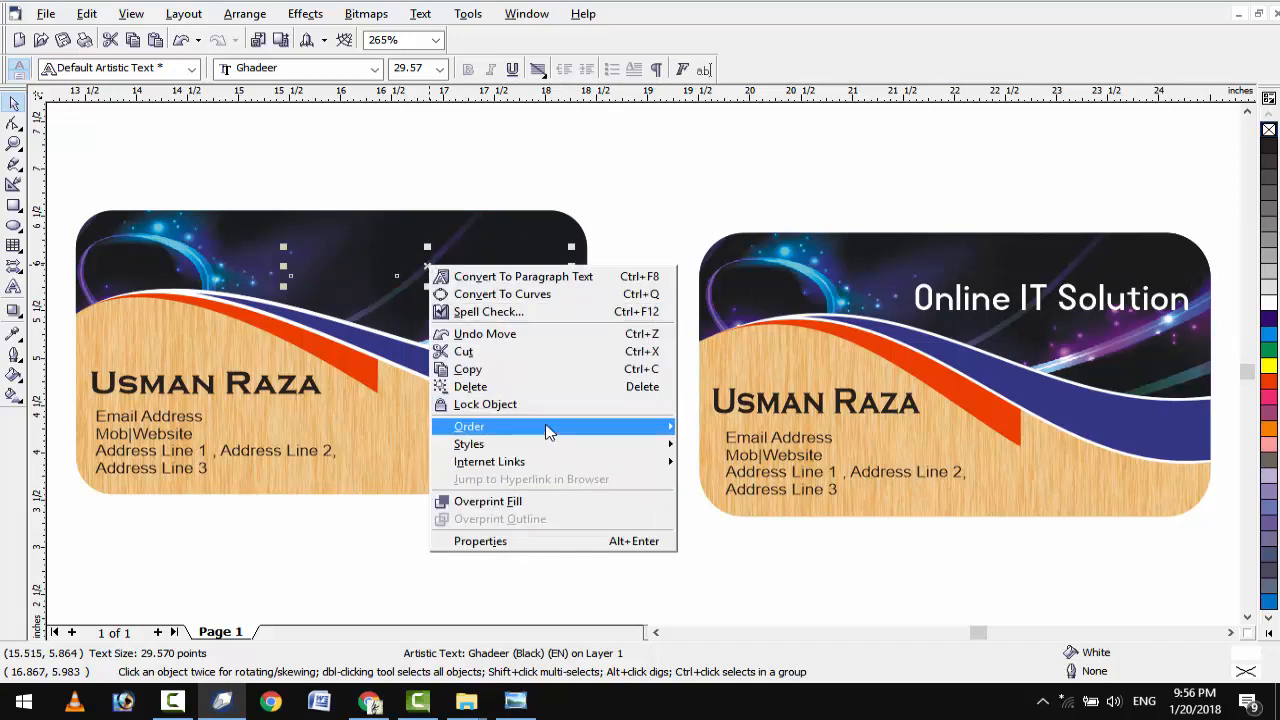
mouse_move(560, 428)
left_click(716, 430)
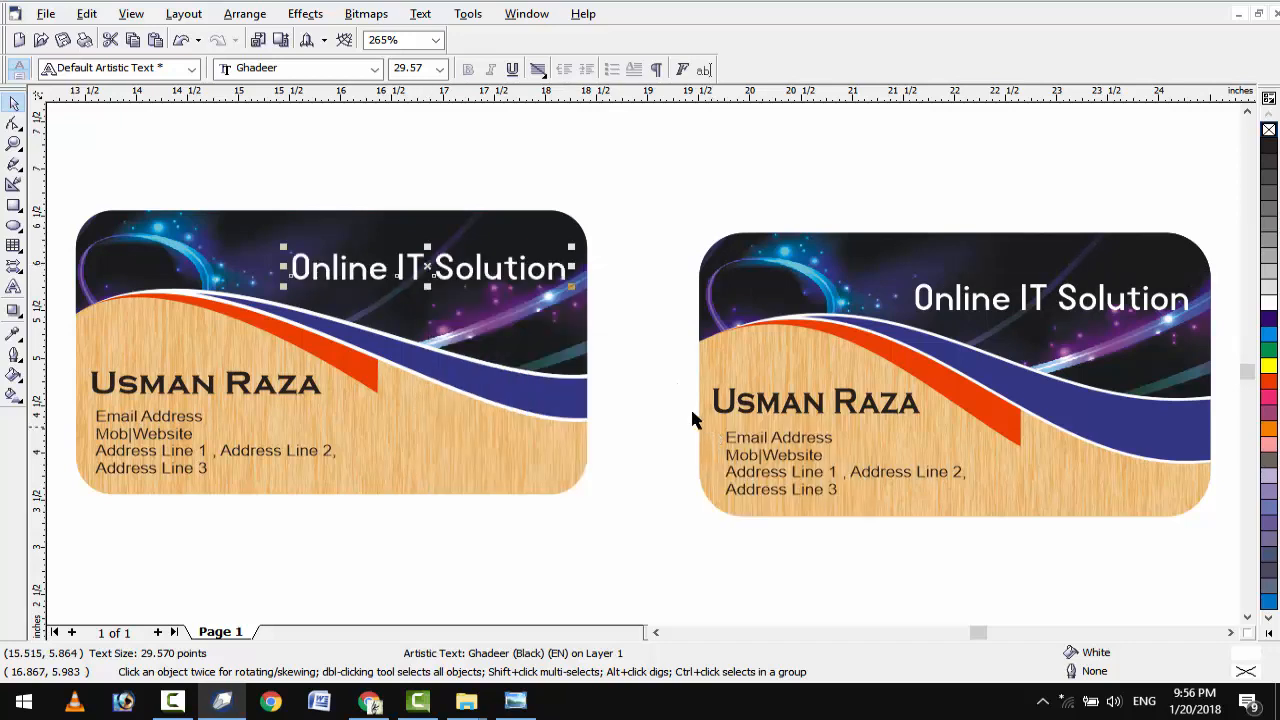
scroll(669, 400, "down", 1)
left_click_drag(663, 195, 141, 543)
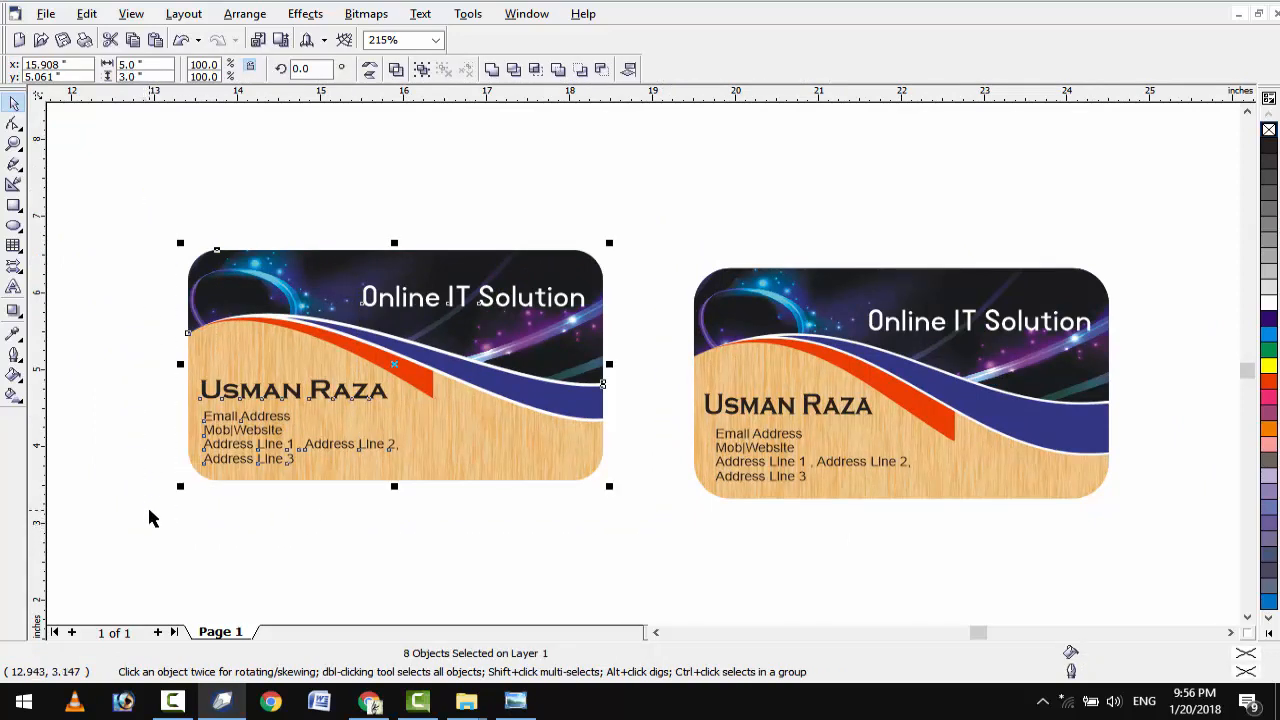
Group the left card, lower it slightly, and give it a drop shadow.
key("ctrl+g")
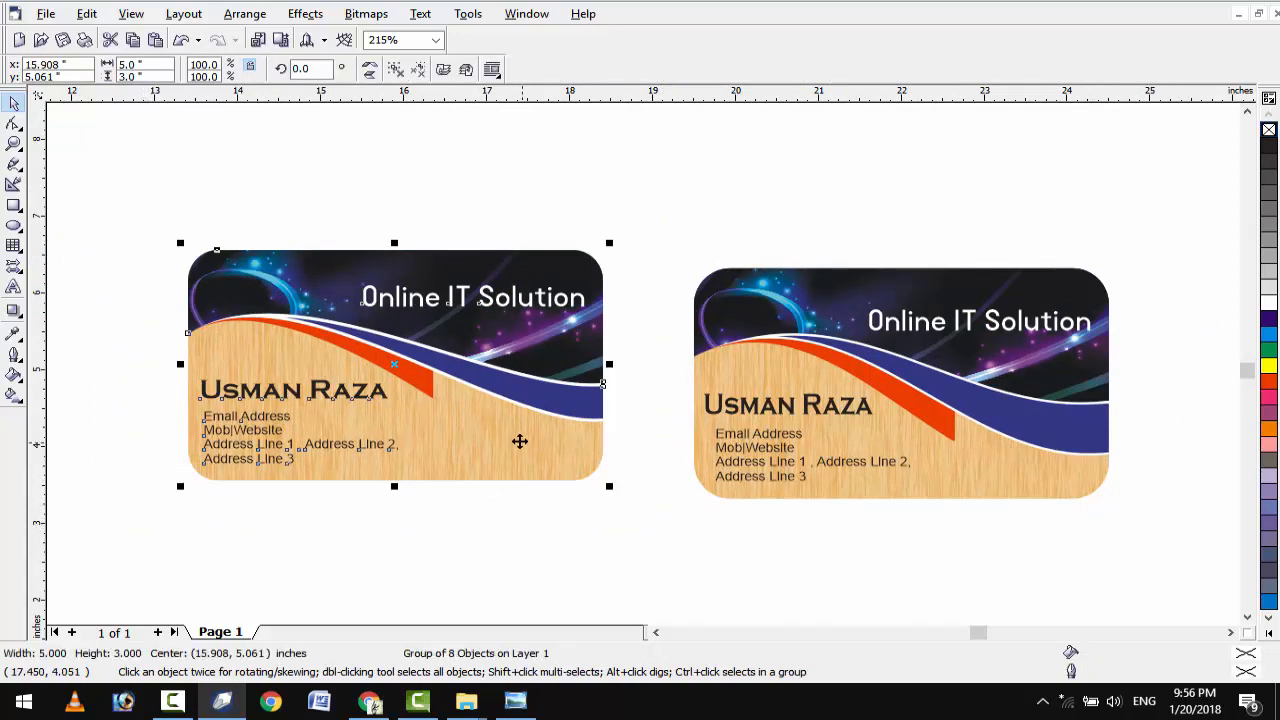
left_click_drag(515, 451, 515, 454)
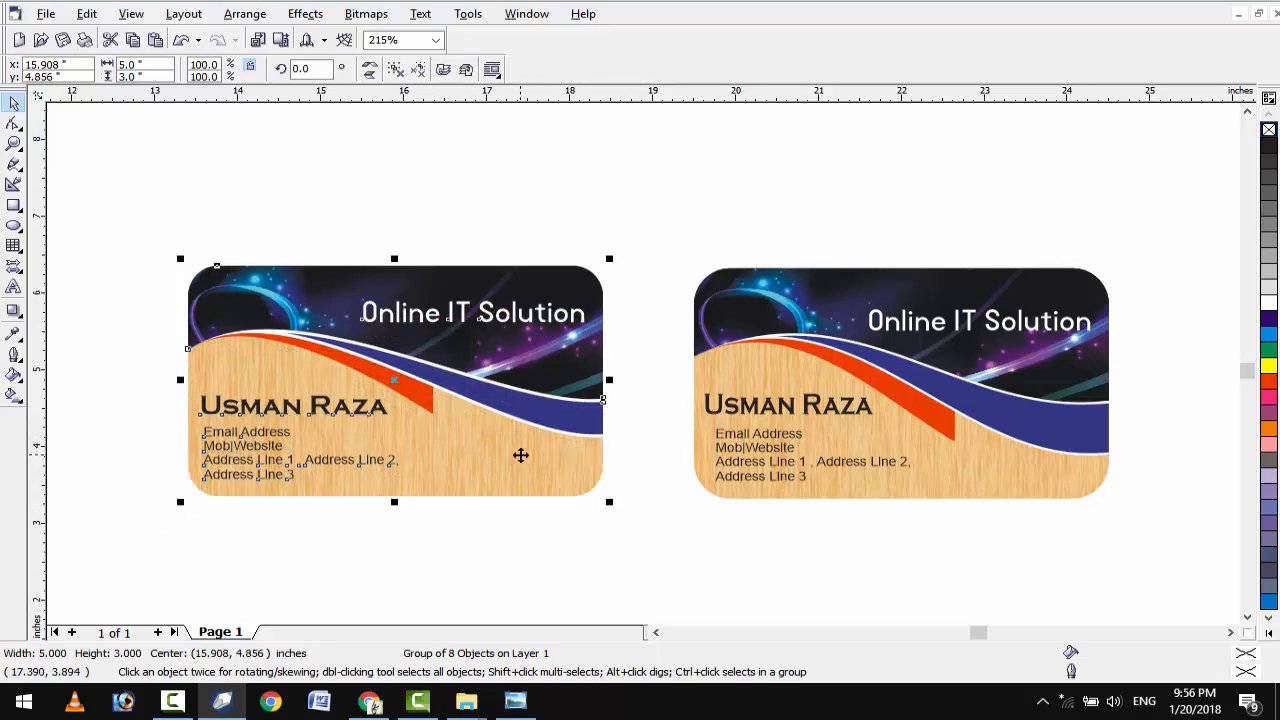
left_click(18, 316)
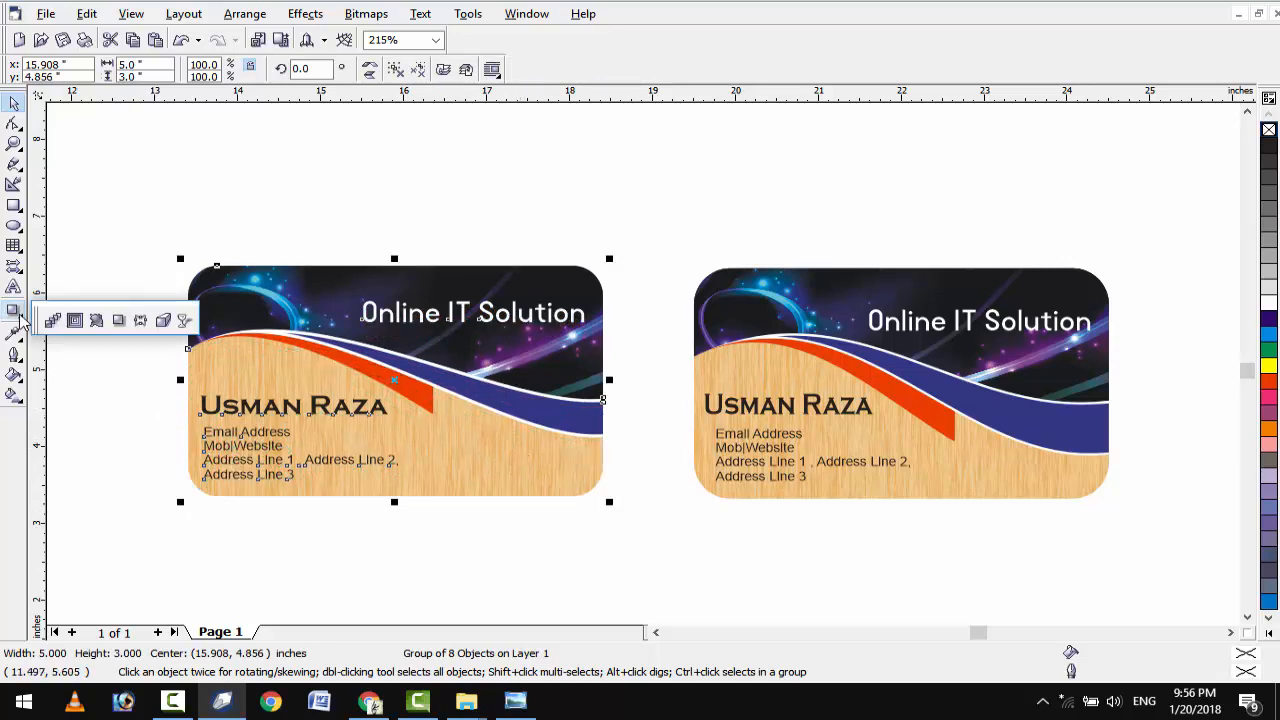
left_click(158, 320)
left_click_drag(225, 338, 617, 390)
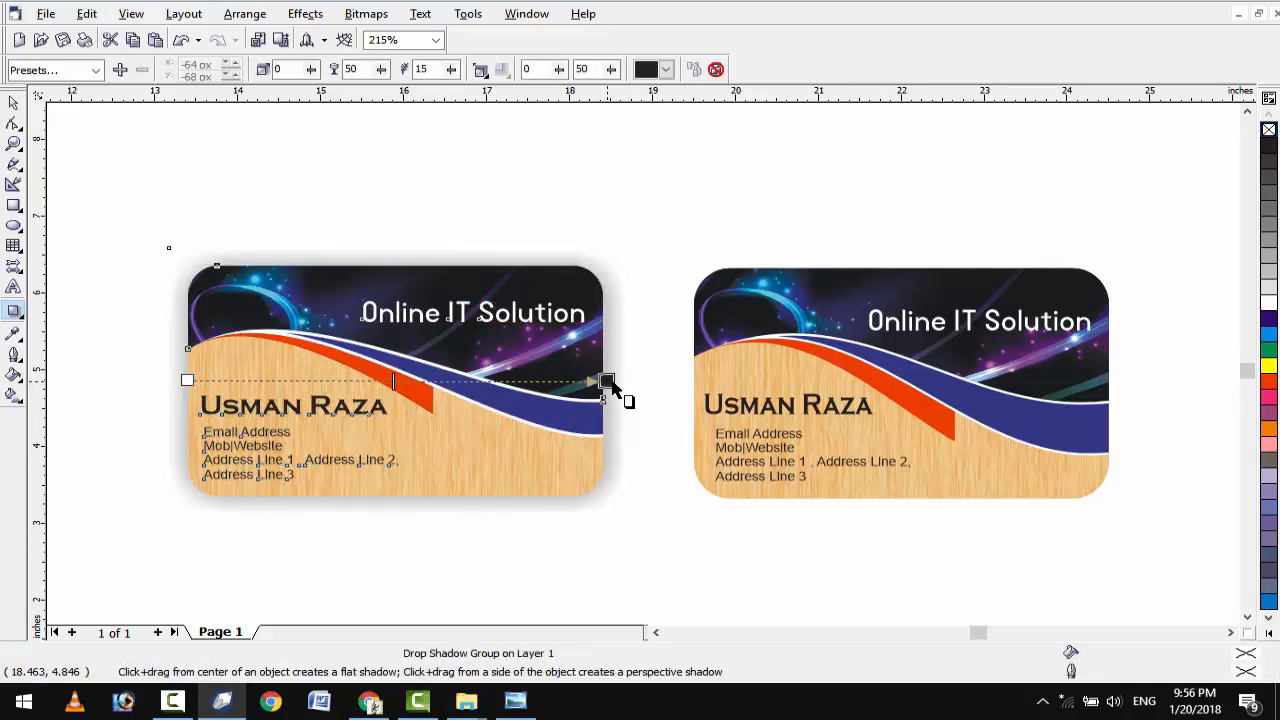
Add a matching drop shadow to the right card.
left_click(780, 400)
left_click_drag(700, 381, 1108, 385)
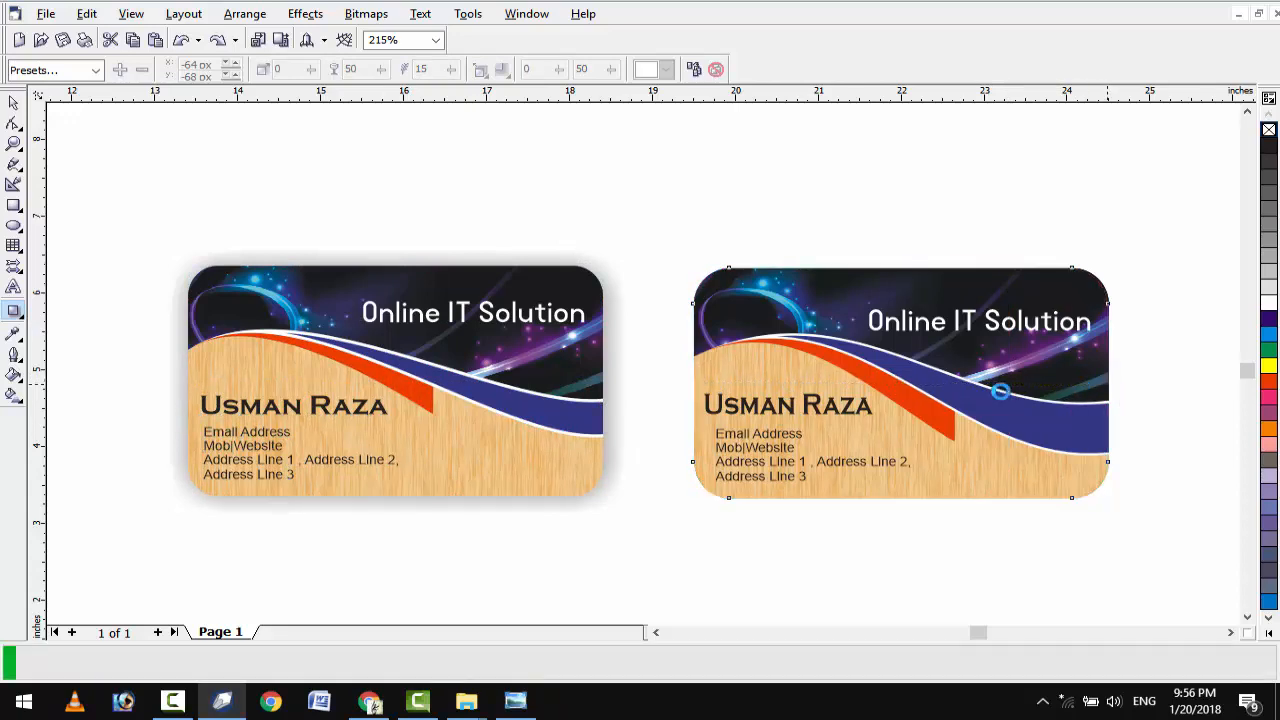
left_click(14, 104)
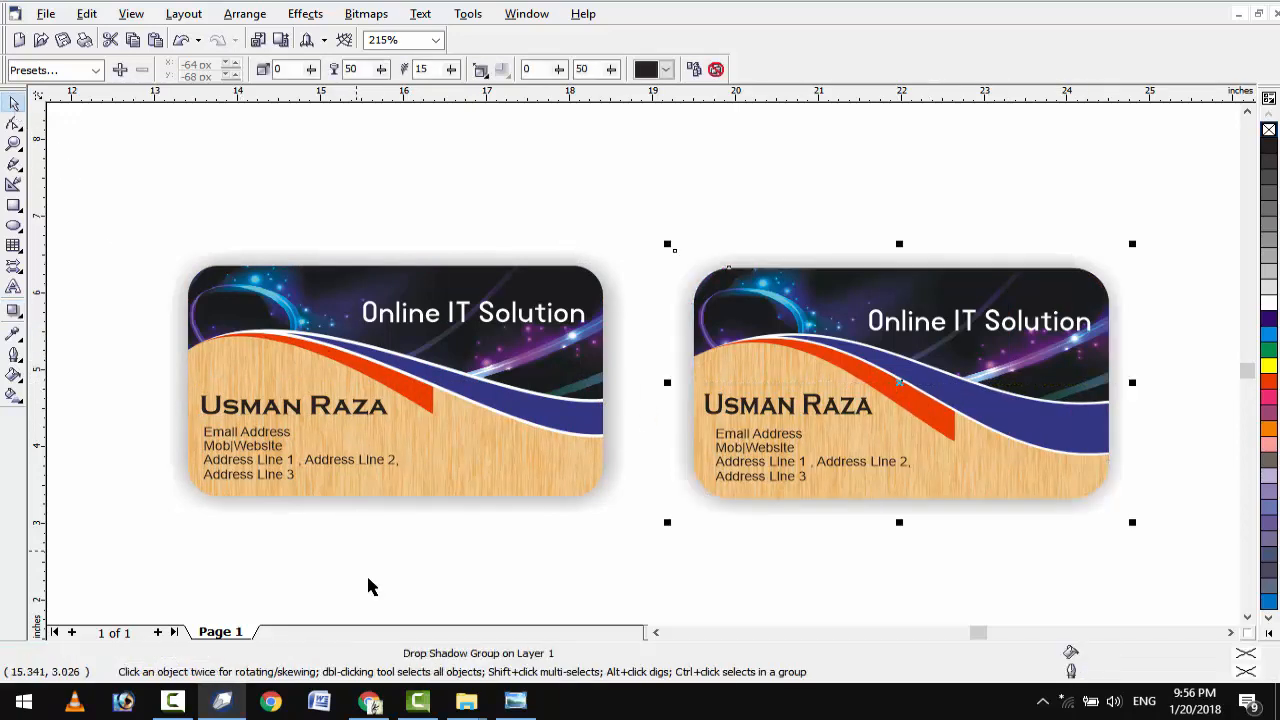
left_click(466, 702)
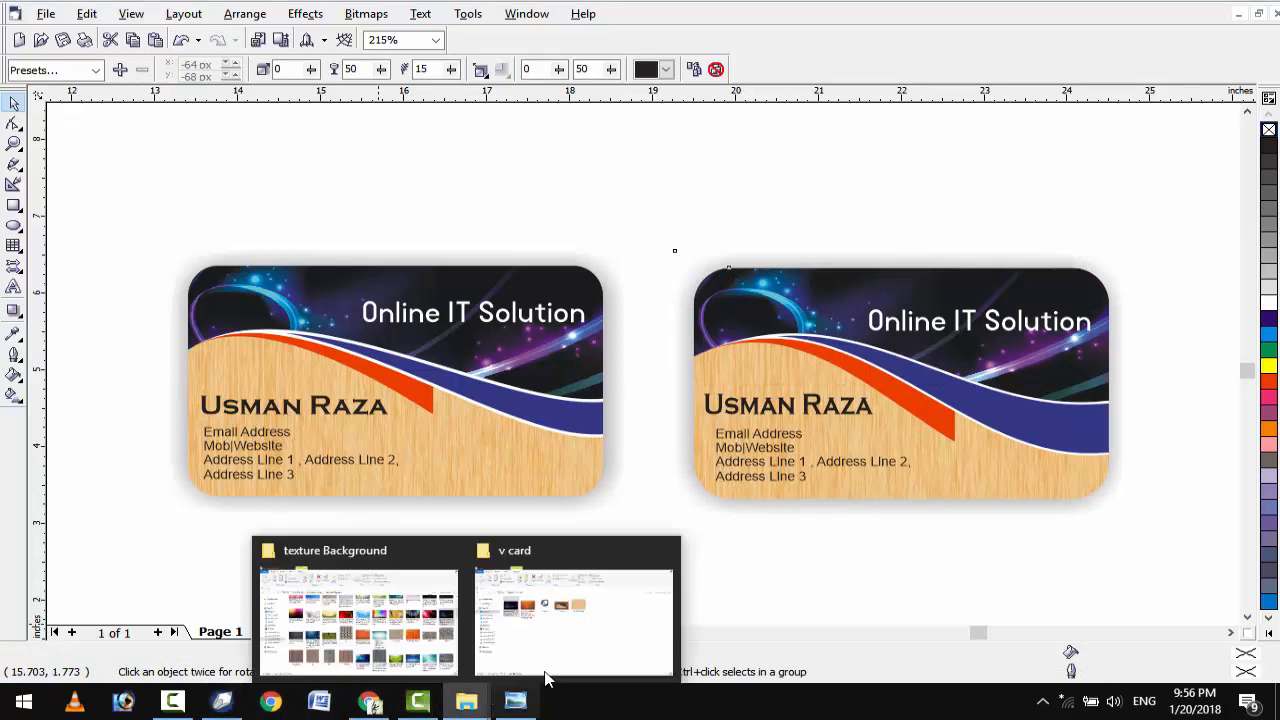
Import the wood texture from the v card folder and position it near the cards.
left_click(552, 638)
left_click_drag(345, 262, 424, 472)
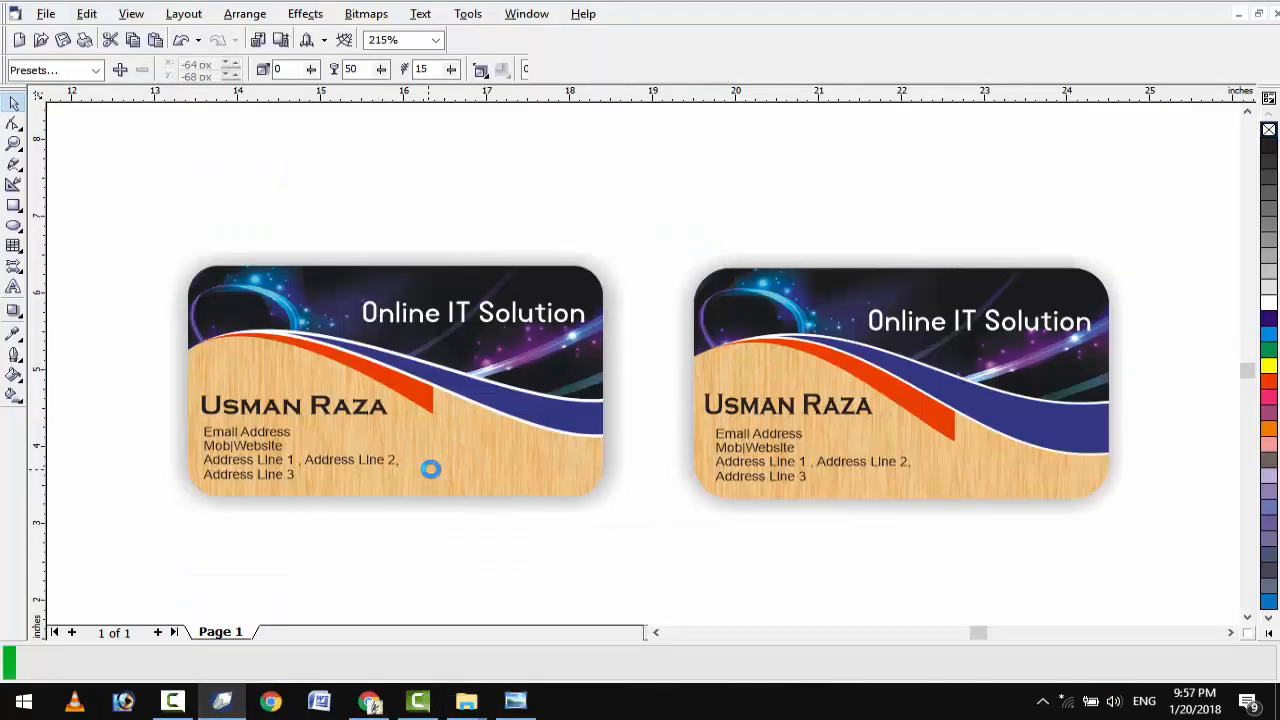
left_click_drag(313, 486, 437, 400)
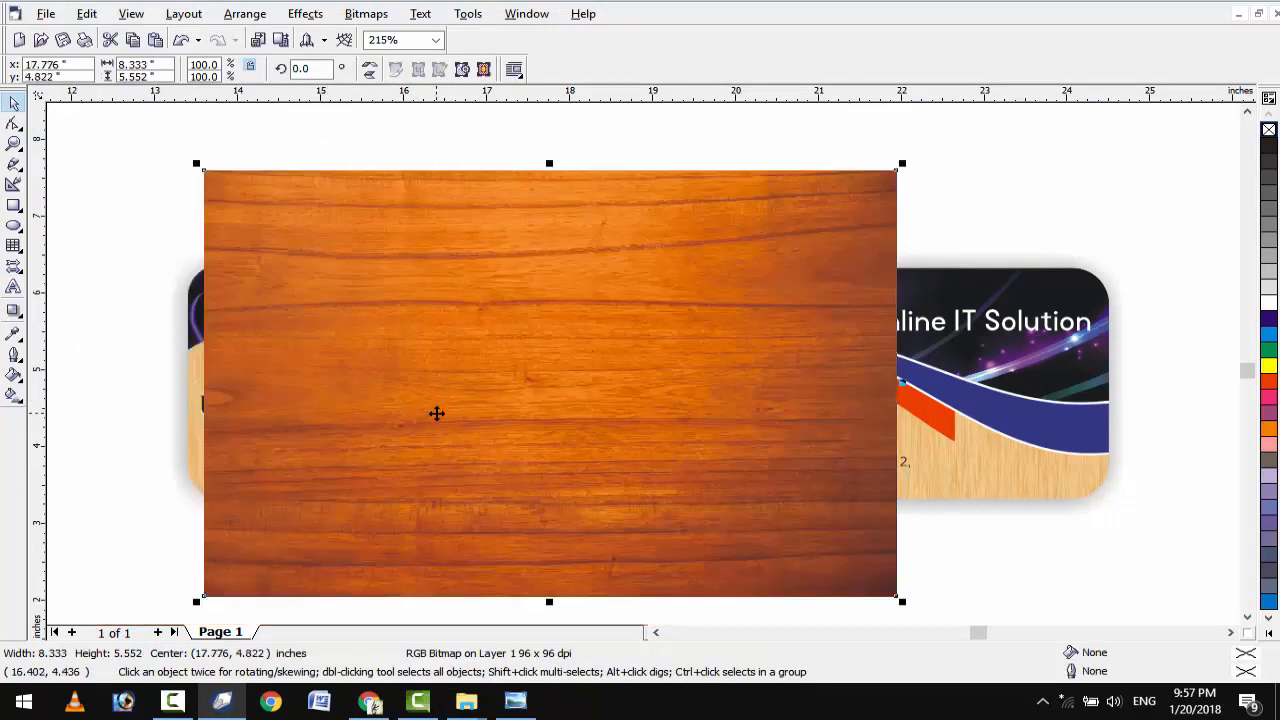
Send the wood image to the back and stretch it wider under both cards.
right_click(437, 413)
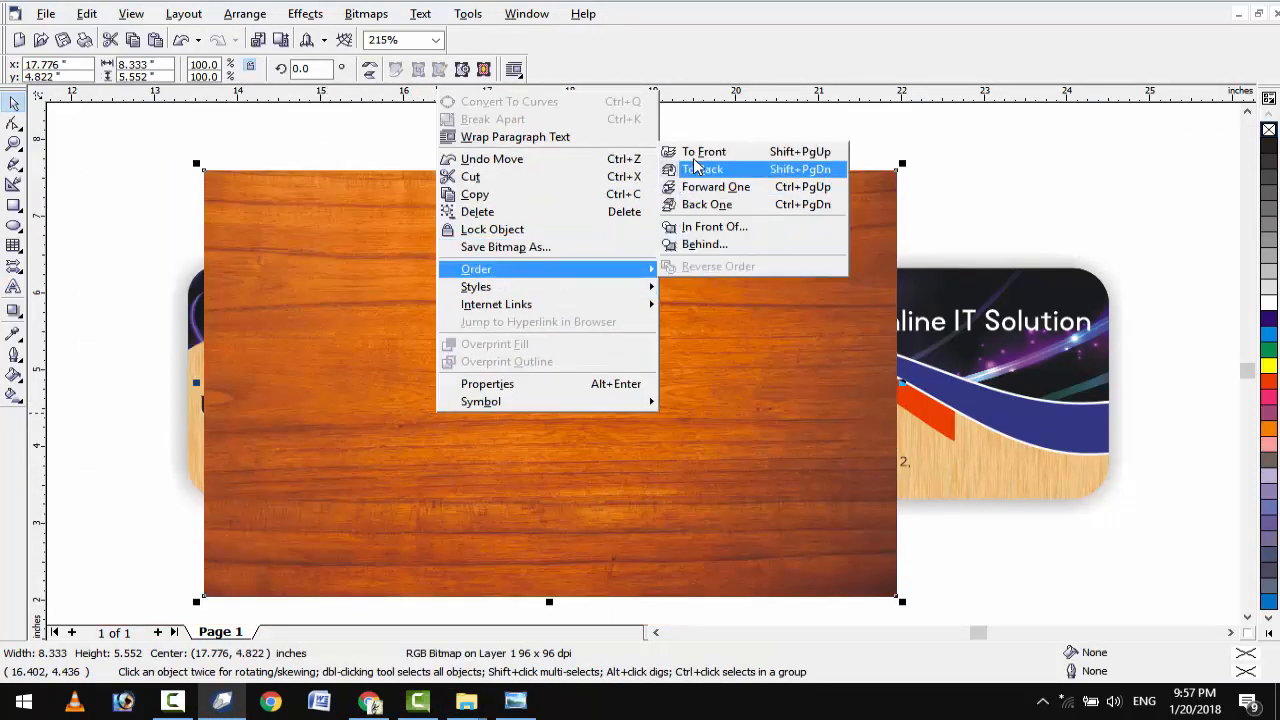
left_click(668, 170)
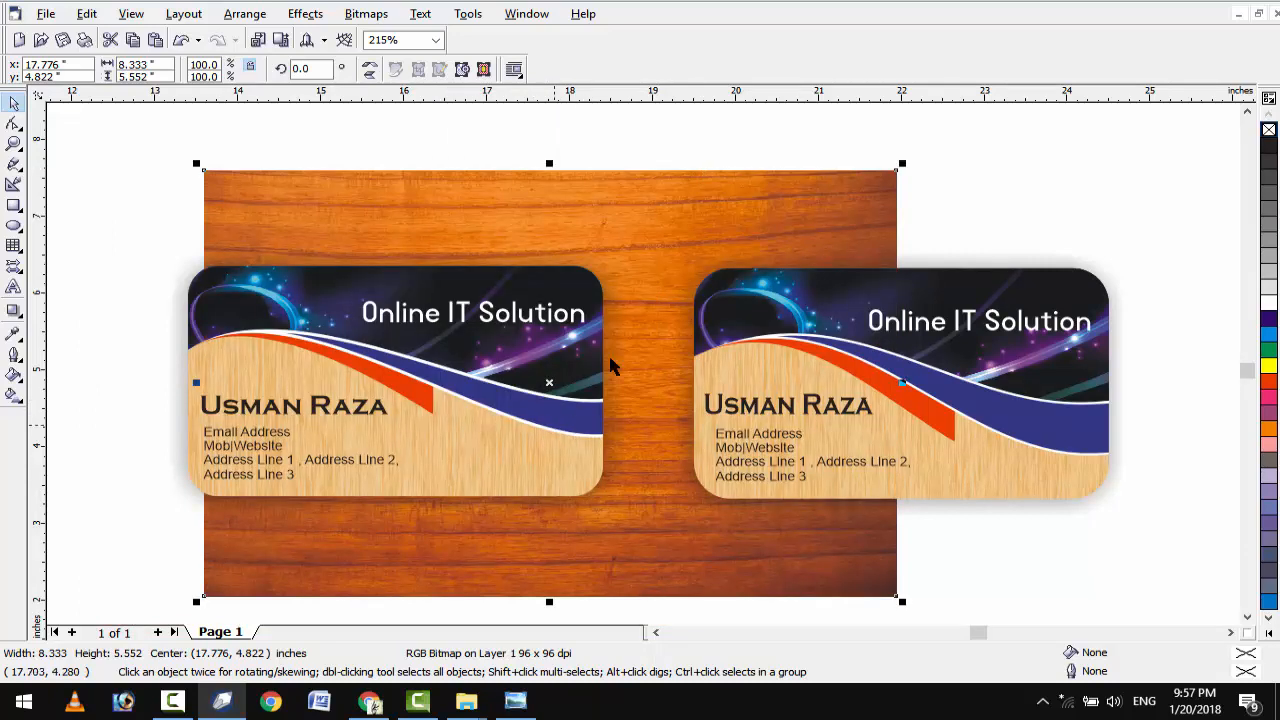
left_click_drag(902, 601, 906, 604)
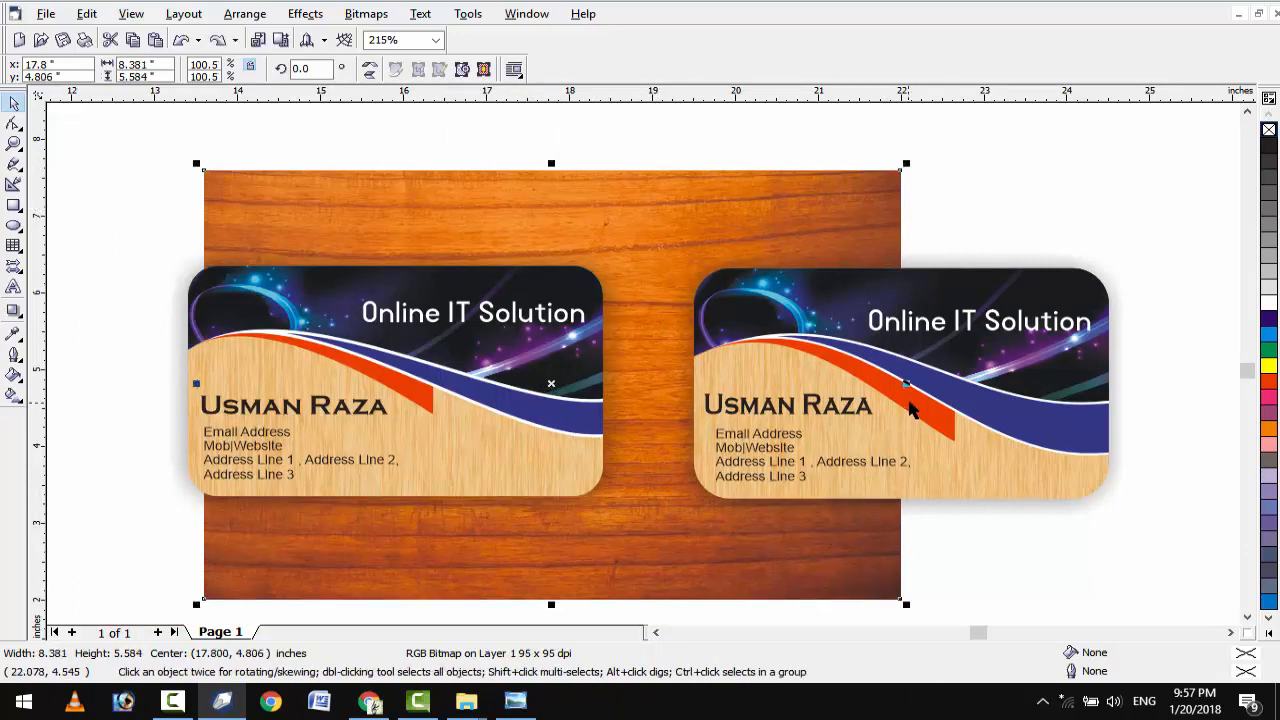
left_click_drag(906, 383, 1155, 383)
key("F4")
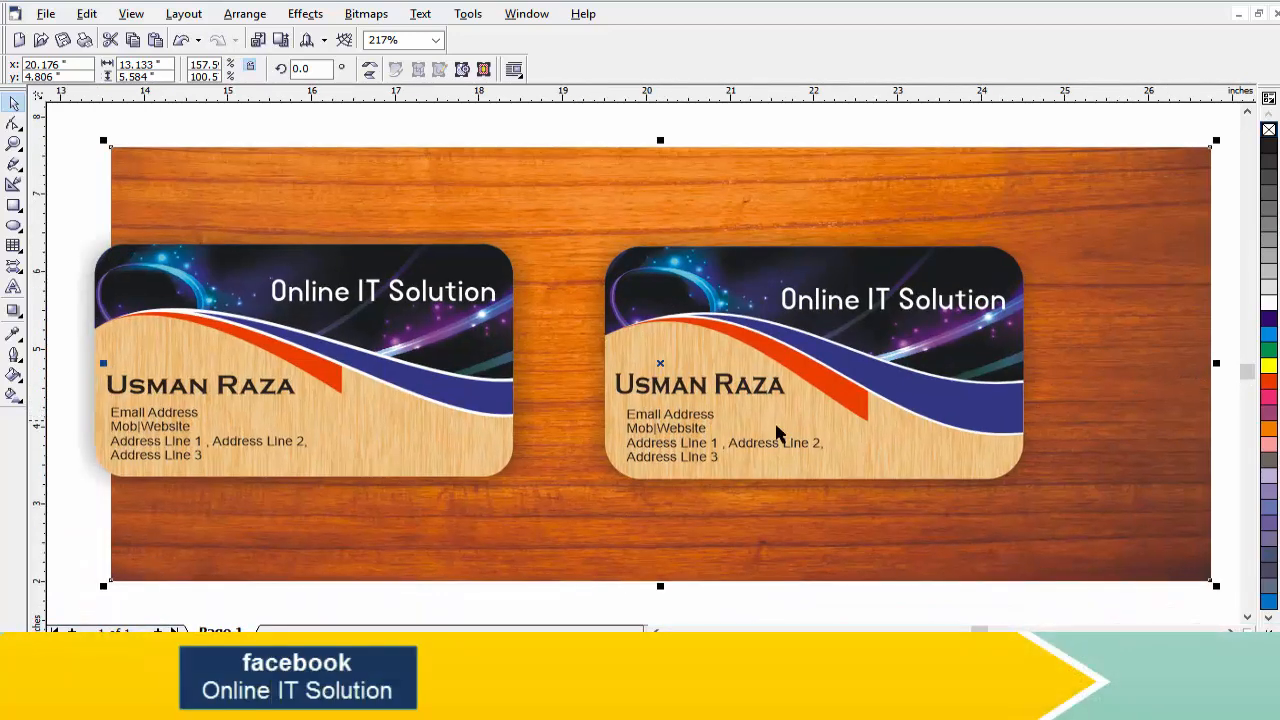
Group both cards and align their centre horizontally with the wood texture, then zoom in slightly.
left_click_drag(65, 168, 1050, 516)
key("ctrl+g")
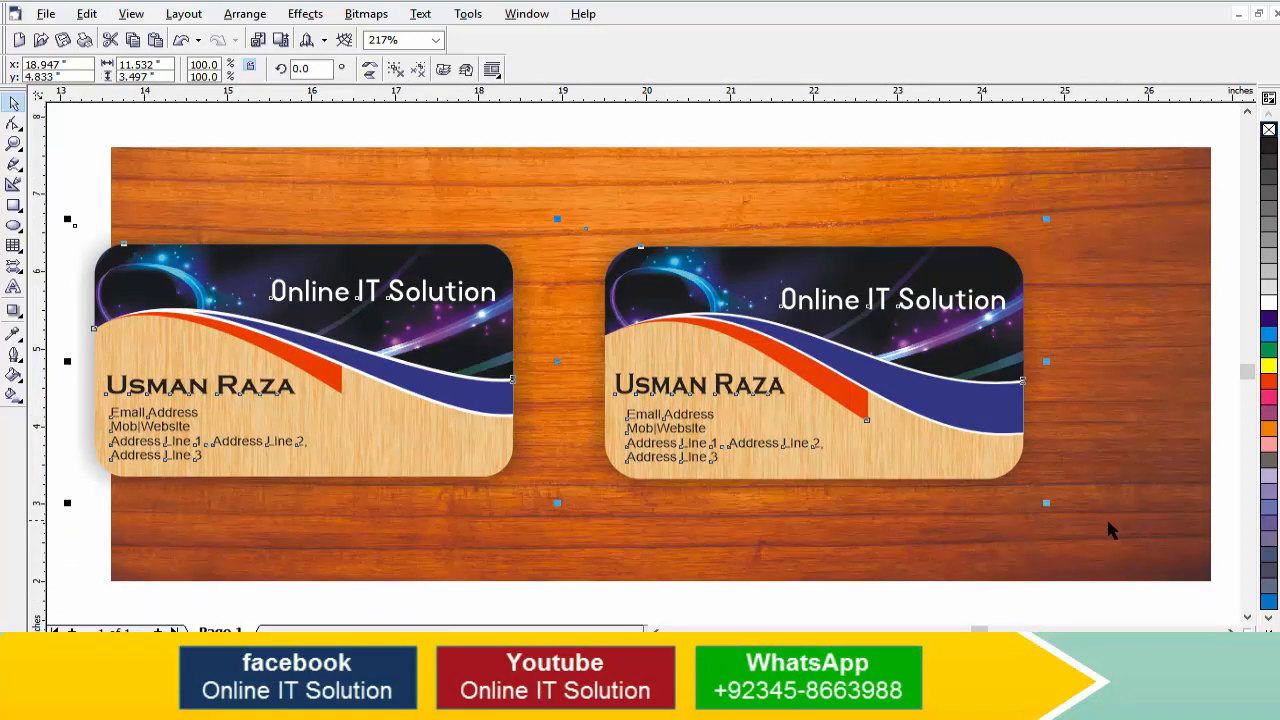
left_click(1097, 545, "shift")
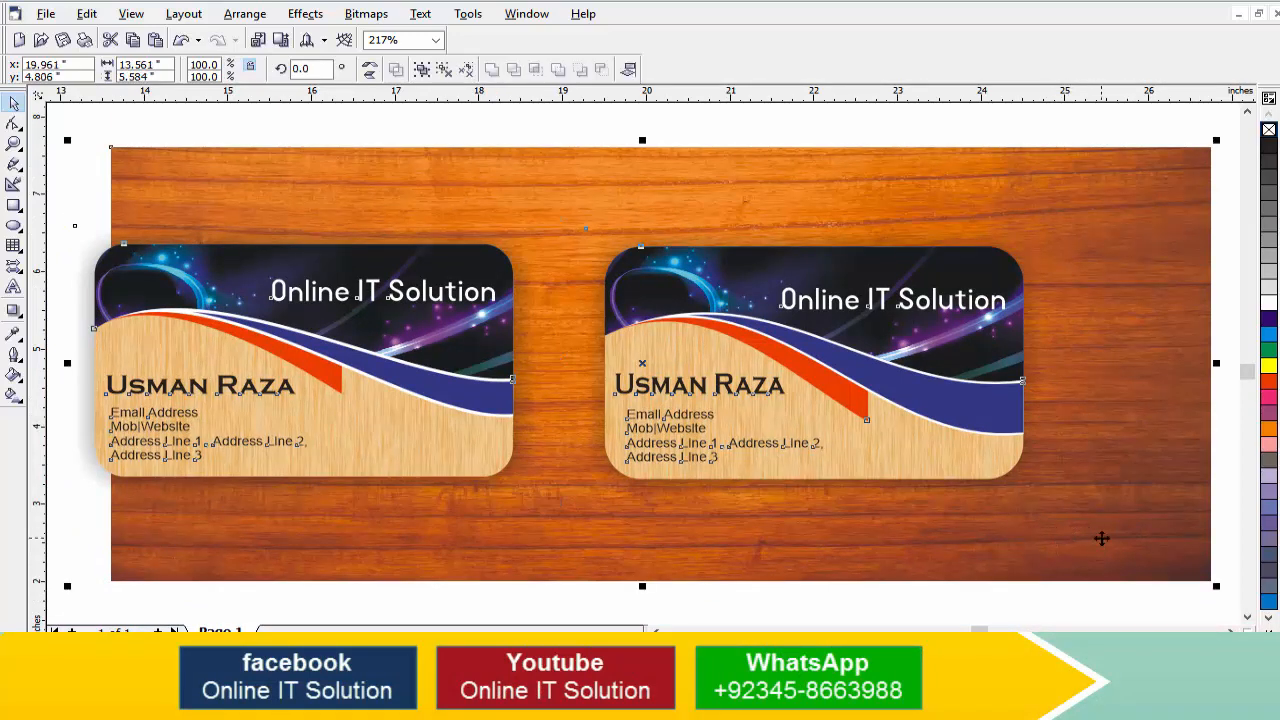
key("c")
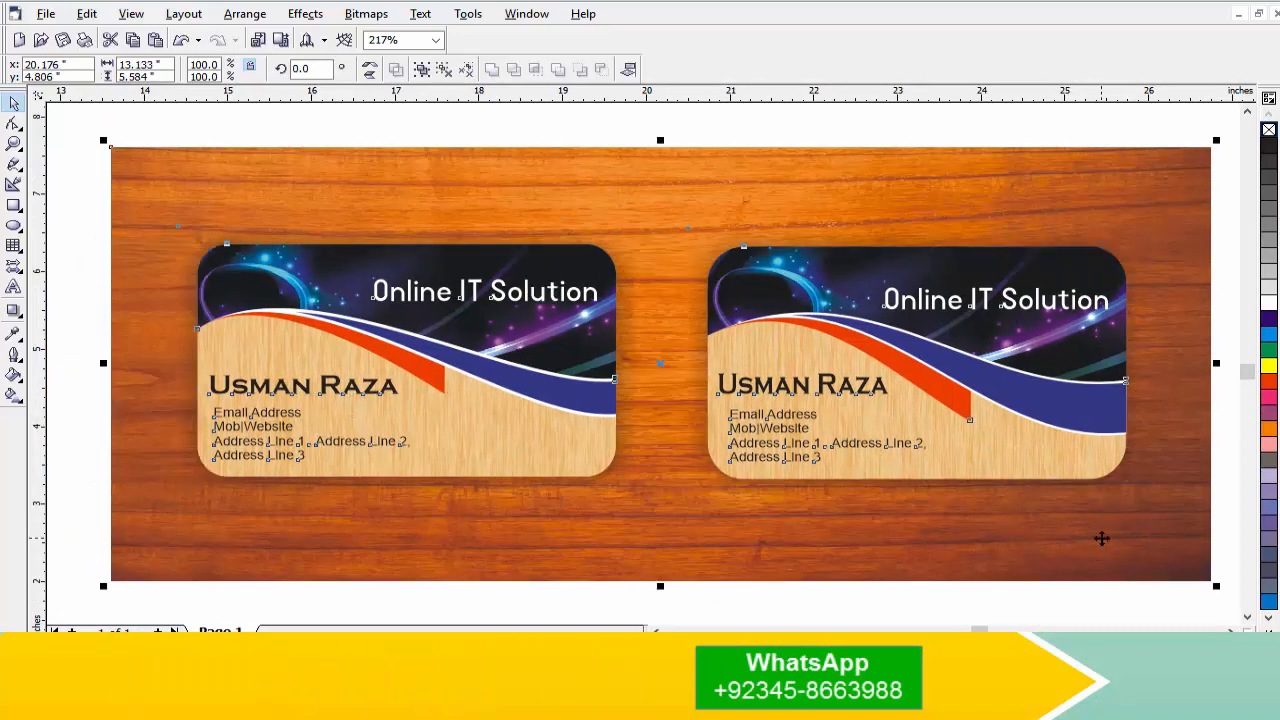
left_click(1101, 539, "shift")
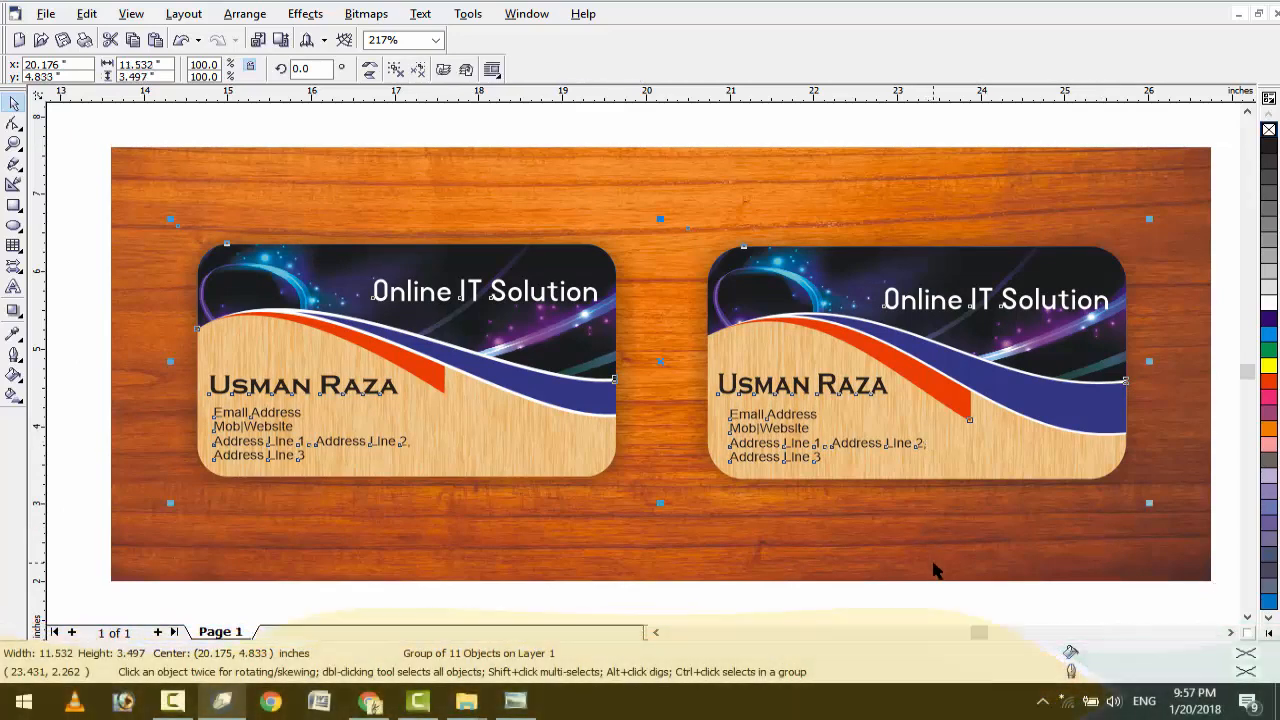
left_click(933, 567, "shift")
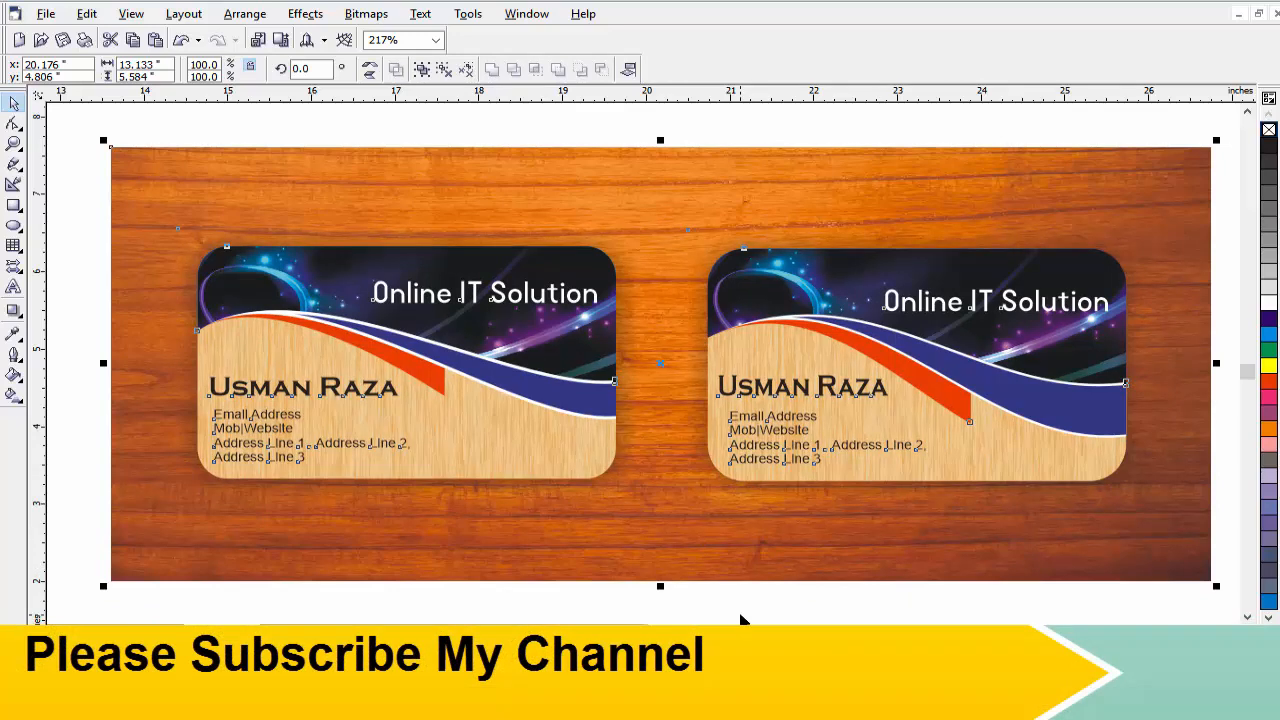
scroll(741, 618, "up", 1)
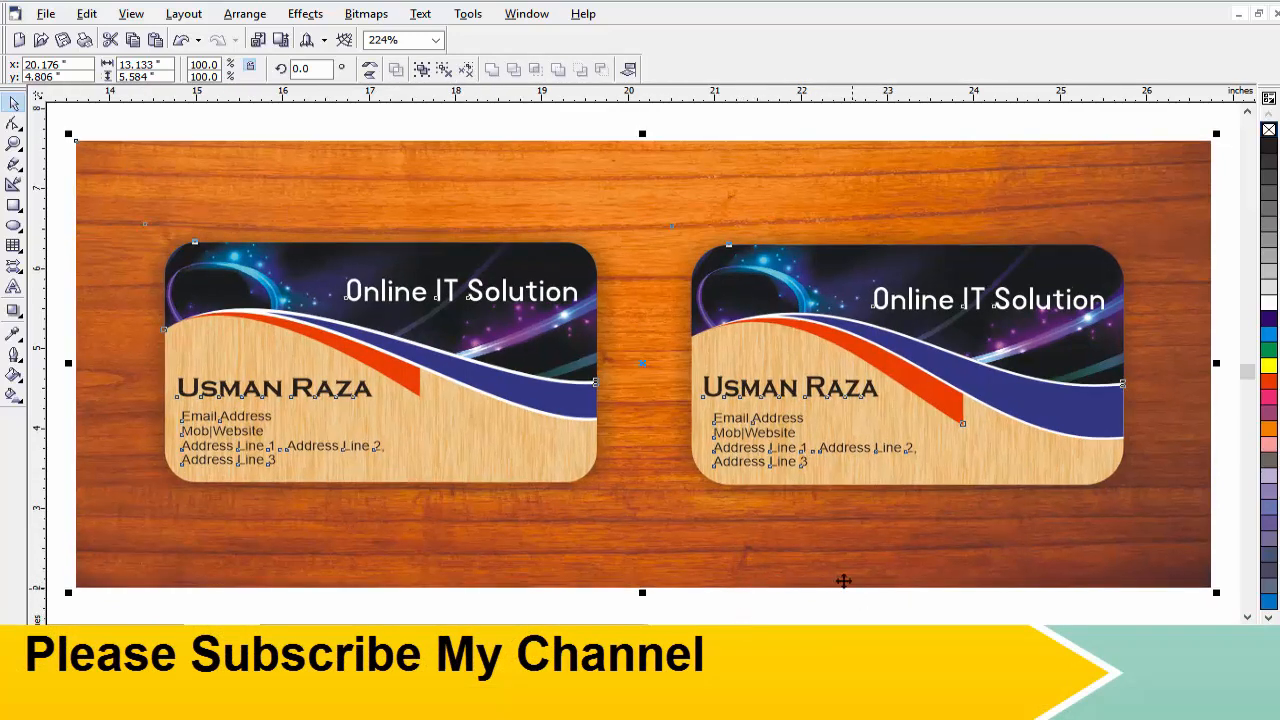